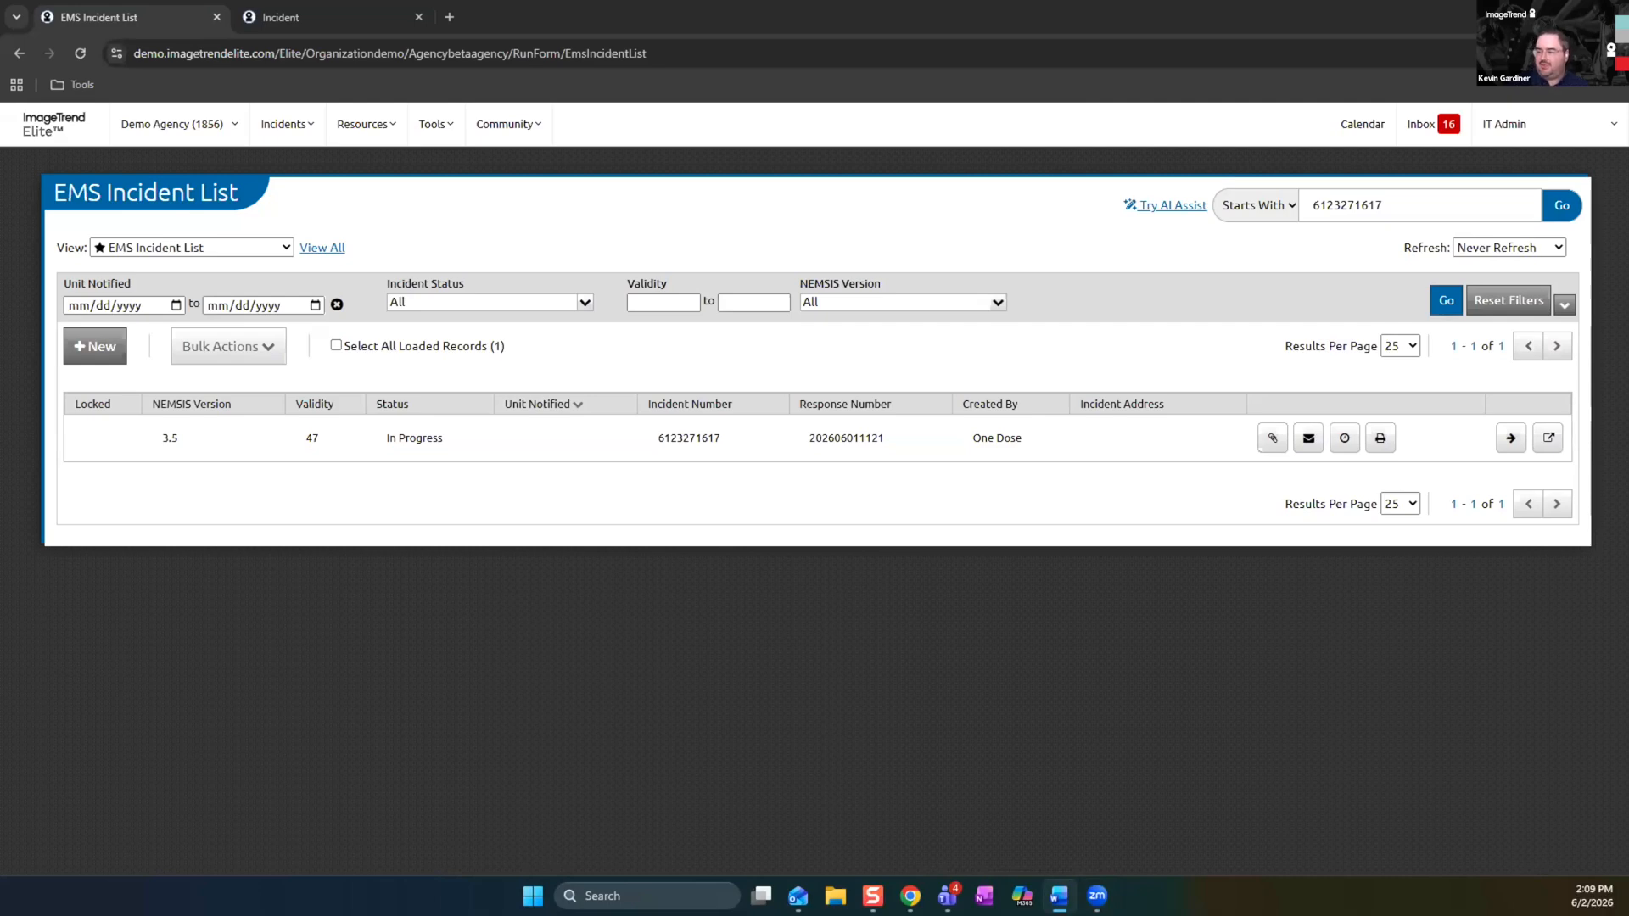
Open Demo Agency's Agency Information and check its Unique State ID and Agency Number fields
{"action": "left_click", "coordinate": [234, 127]}
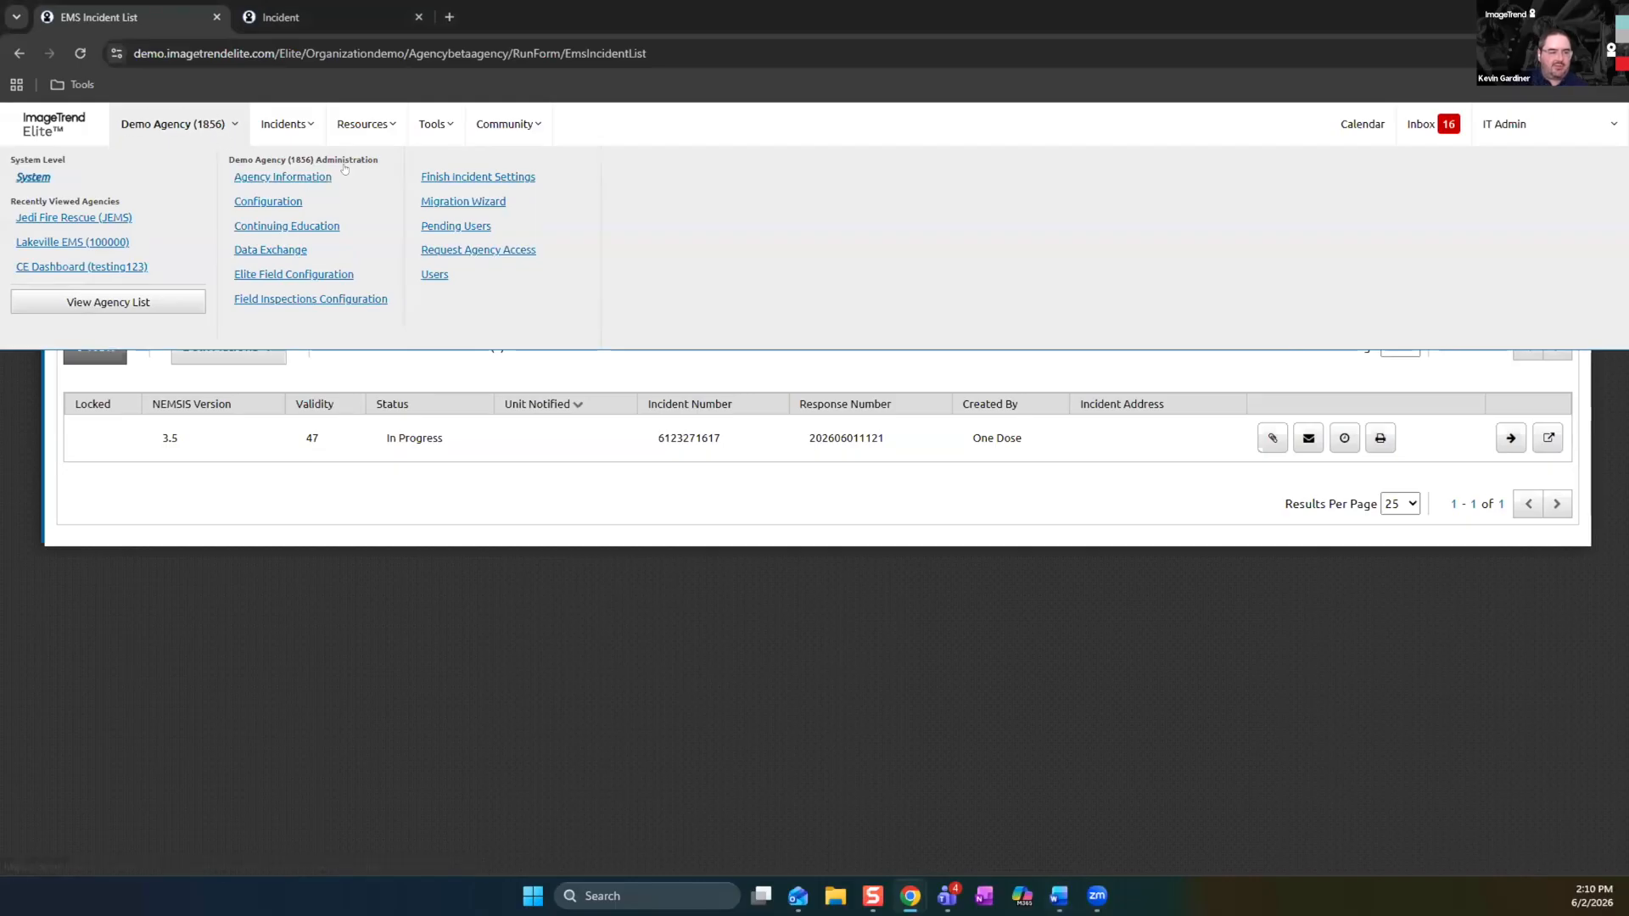
{"action": "left_click", "coordinate": [304, 178]}
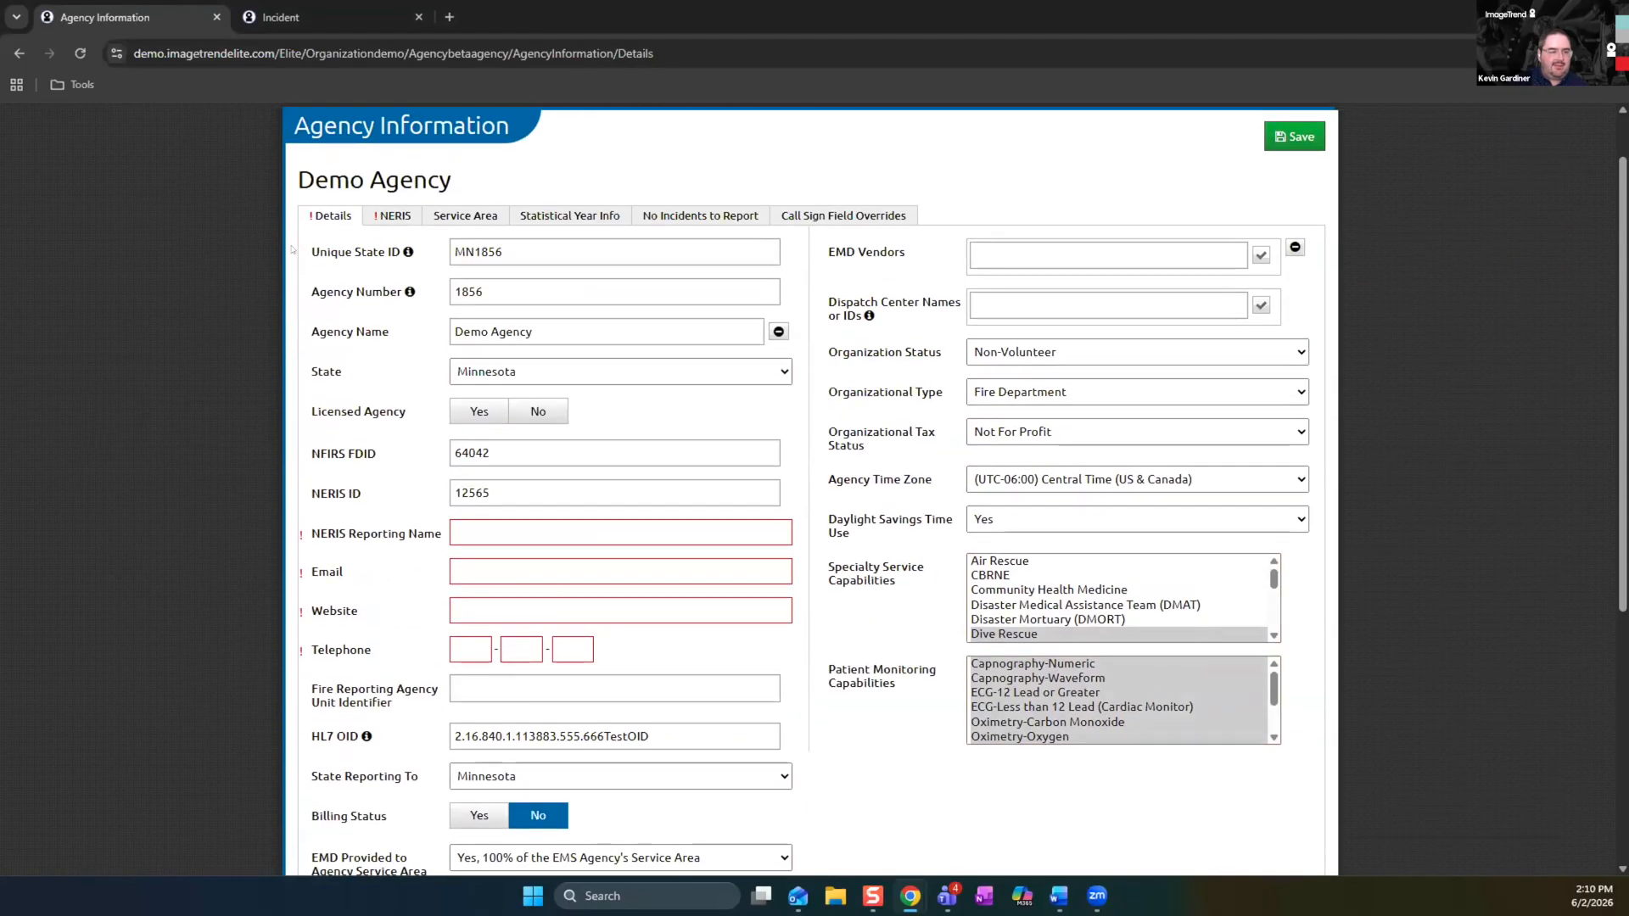
{"action": "double_click", "coordinate": [465, 252]}
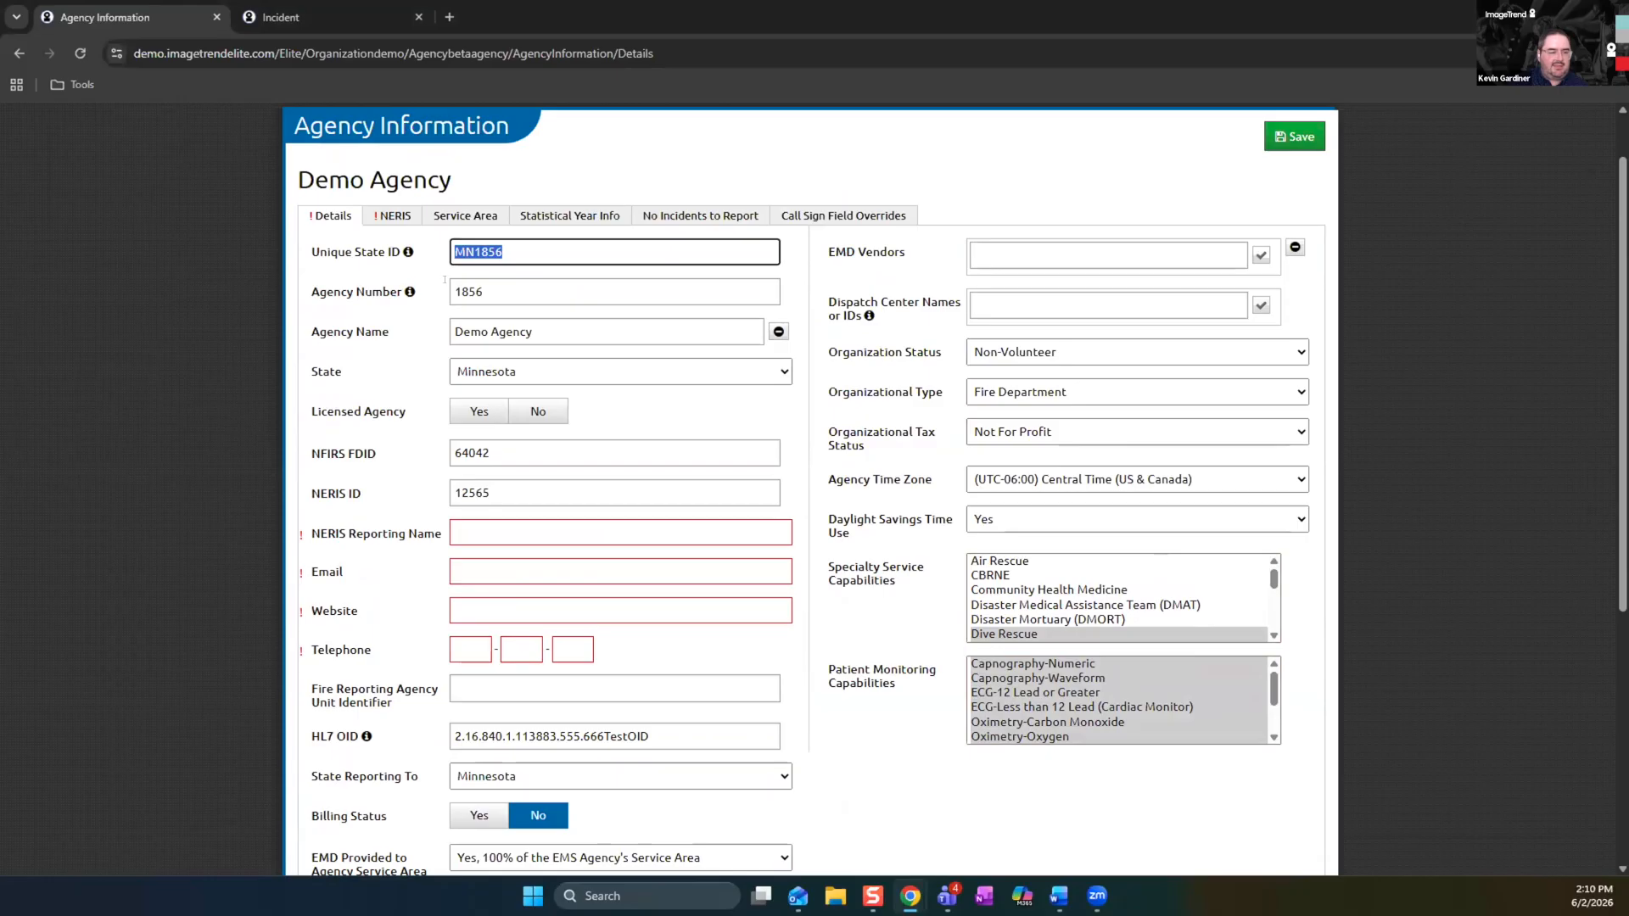
{"action": "key", "text": "Tab"}
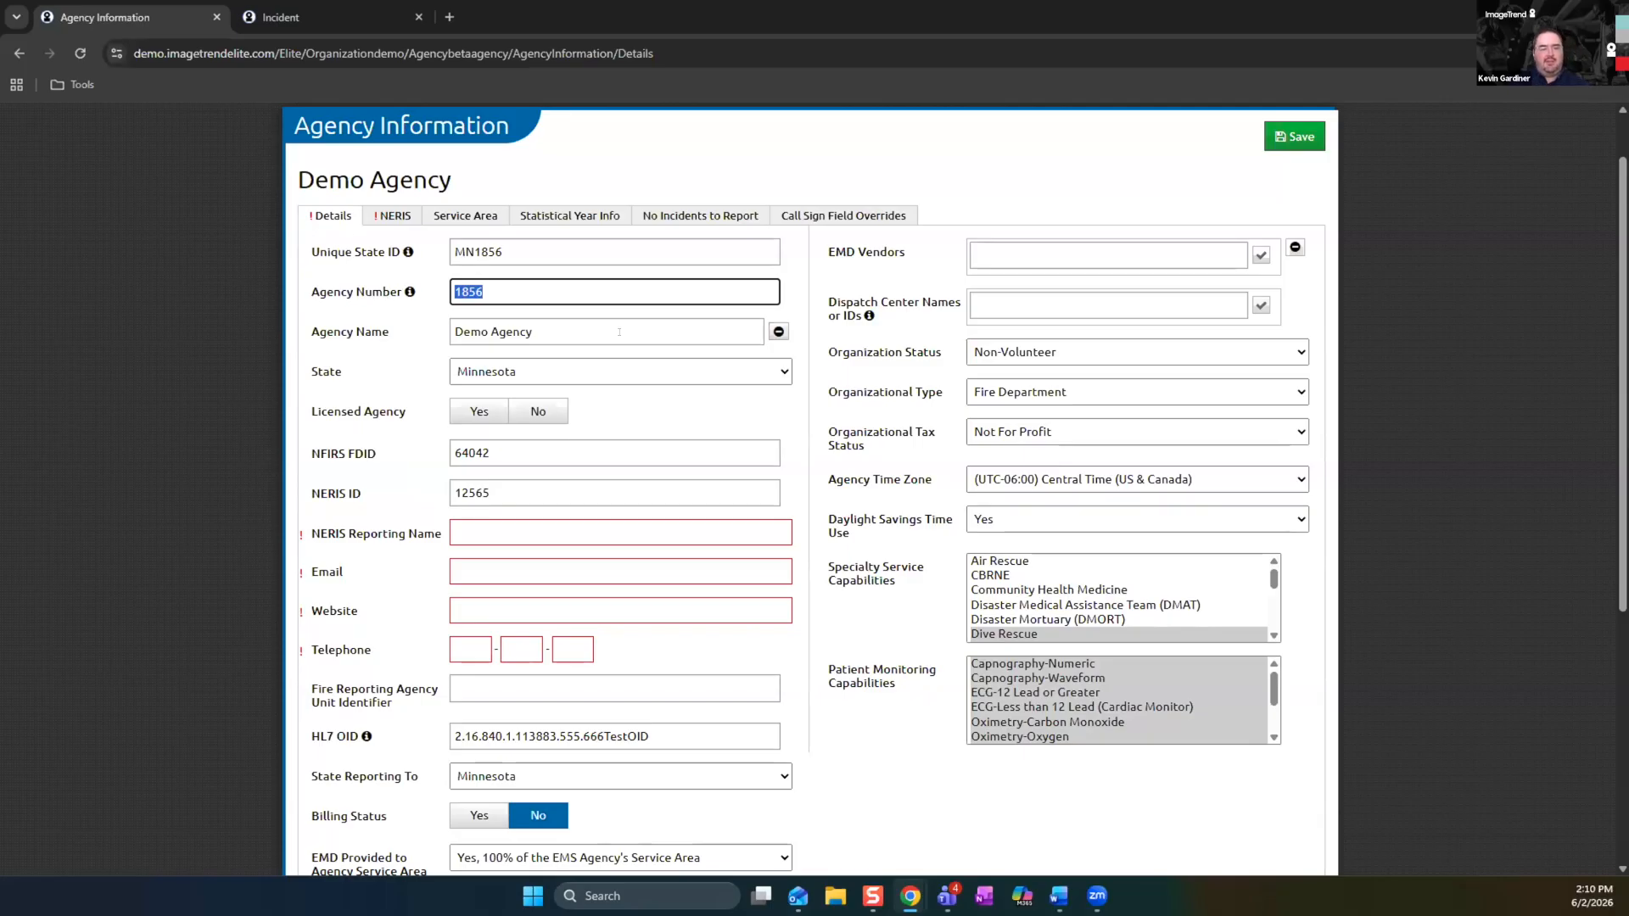
Open the Form Manager and search the existing forms for OneDose
{"action": "scroll", "coordinate": [573, 305], "scroll_direction": "up", "scroll_amount": 1}
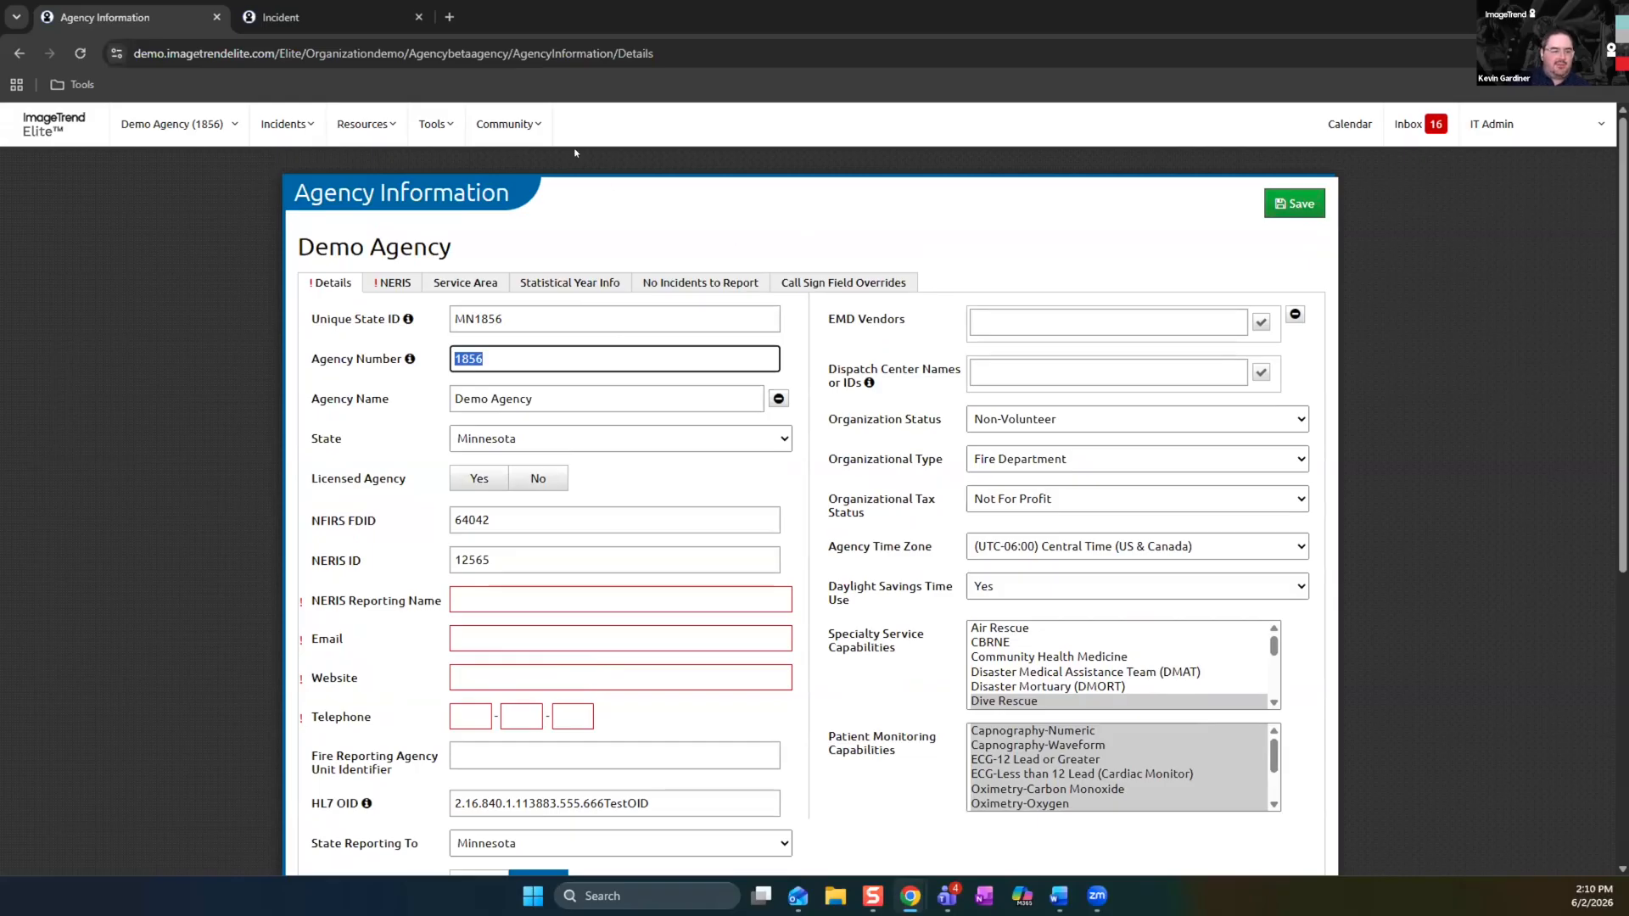
{"action": "left_click", "coordinate": [436, 125]}
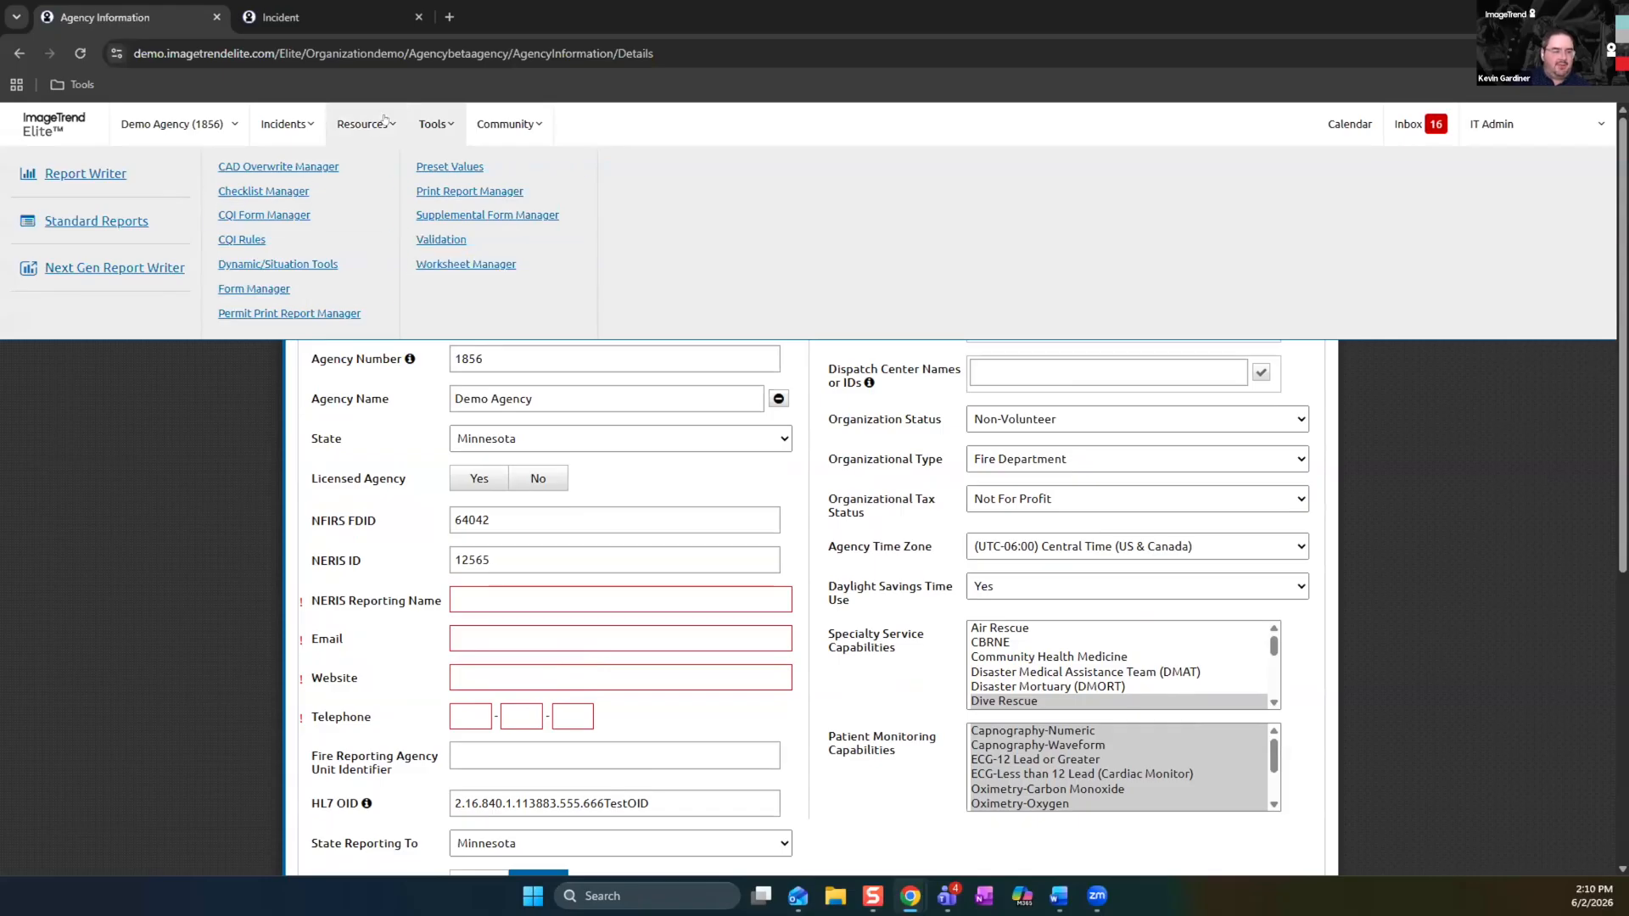
{"action": "left_click", "coordinate": [253, 289]}
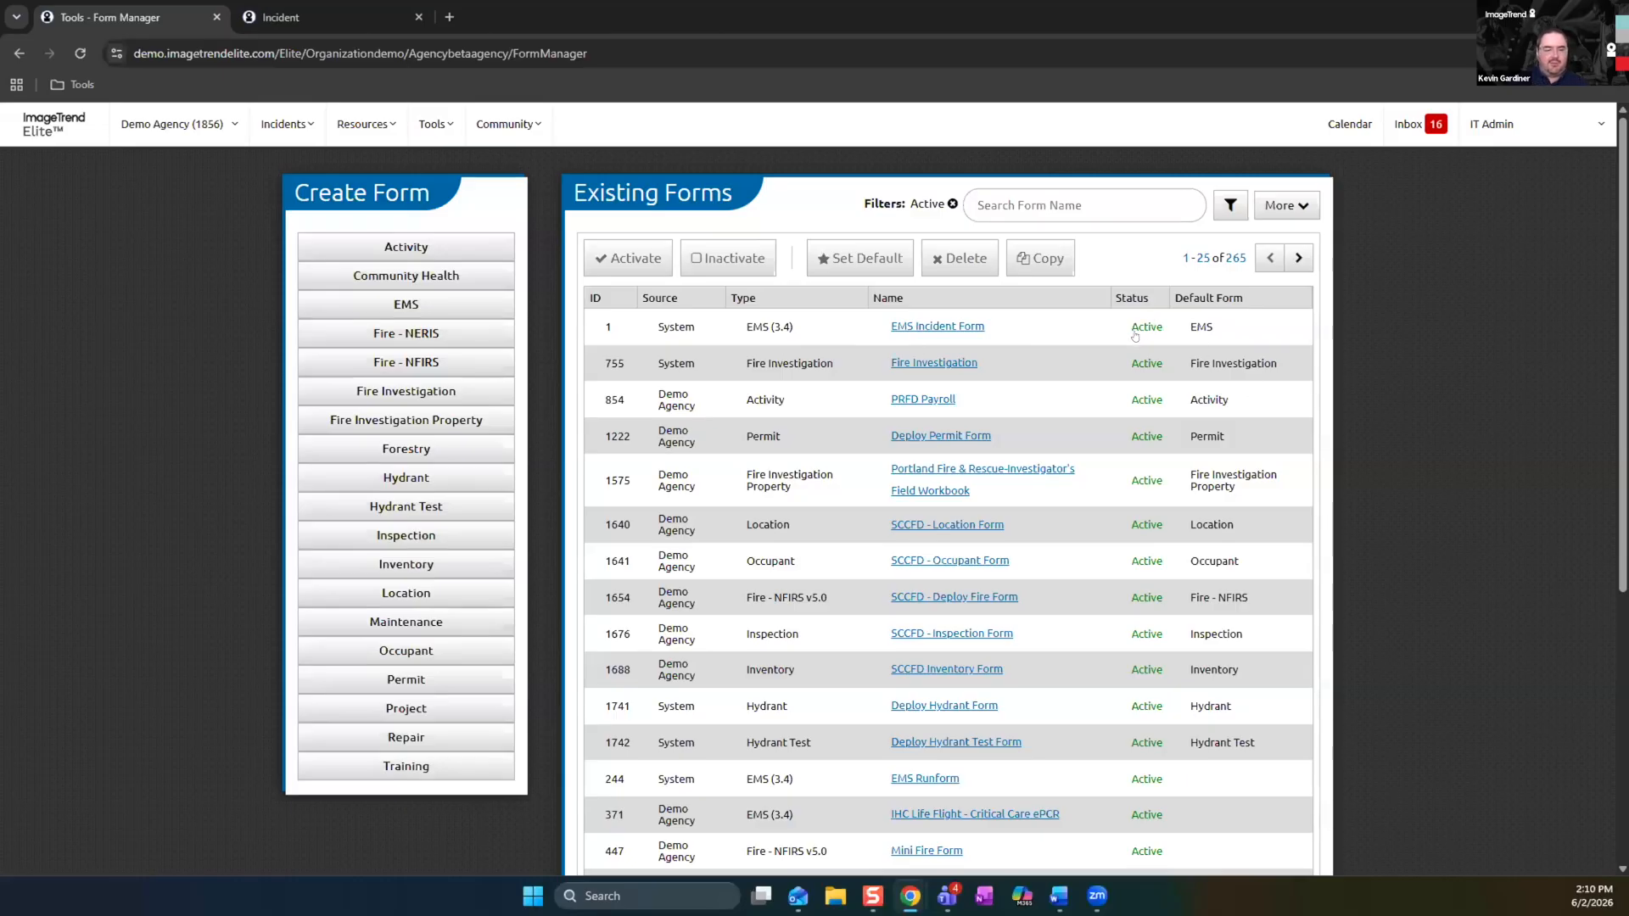
{"action": "left_click", "coordinate": [1012, 207]}
{"action": "type", "text": "OneDose"}
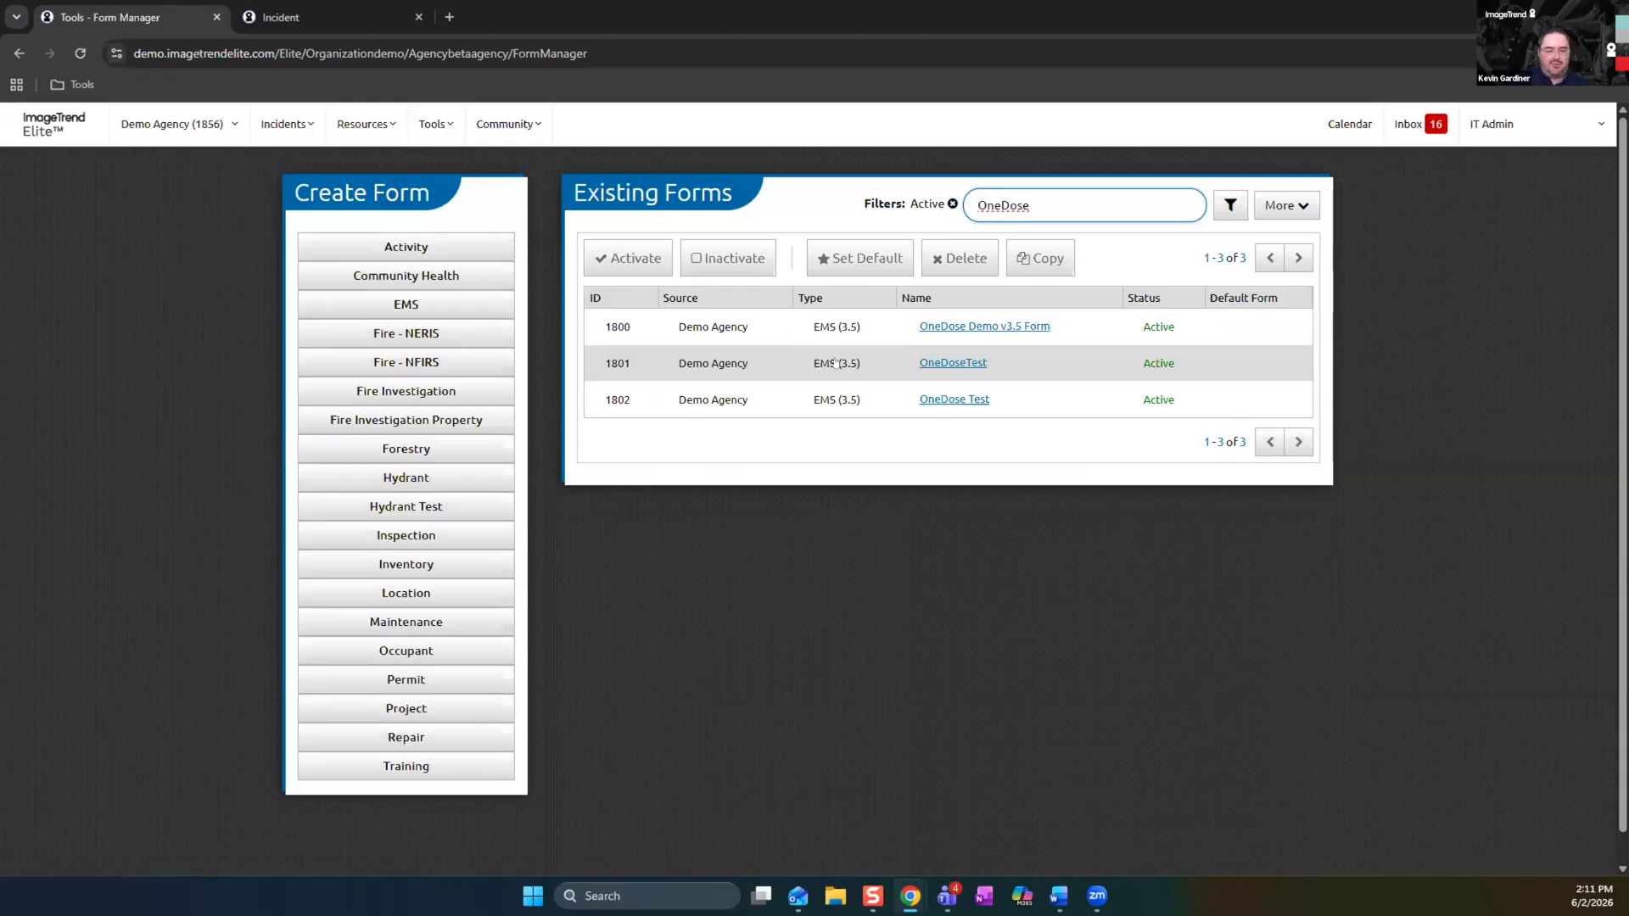
Start a new EMS form with NEMSIS version 3.5 and try to create it under the name TestTest
{"action": "left_click", "coordinate": [455, 305]}
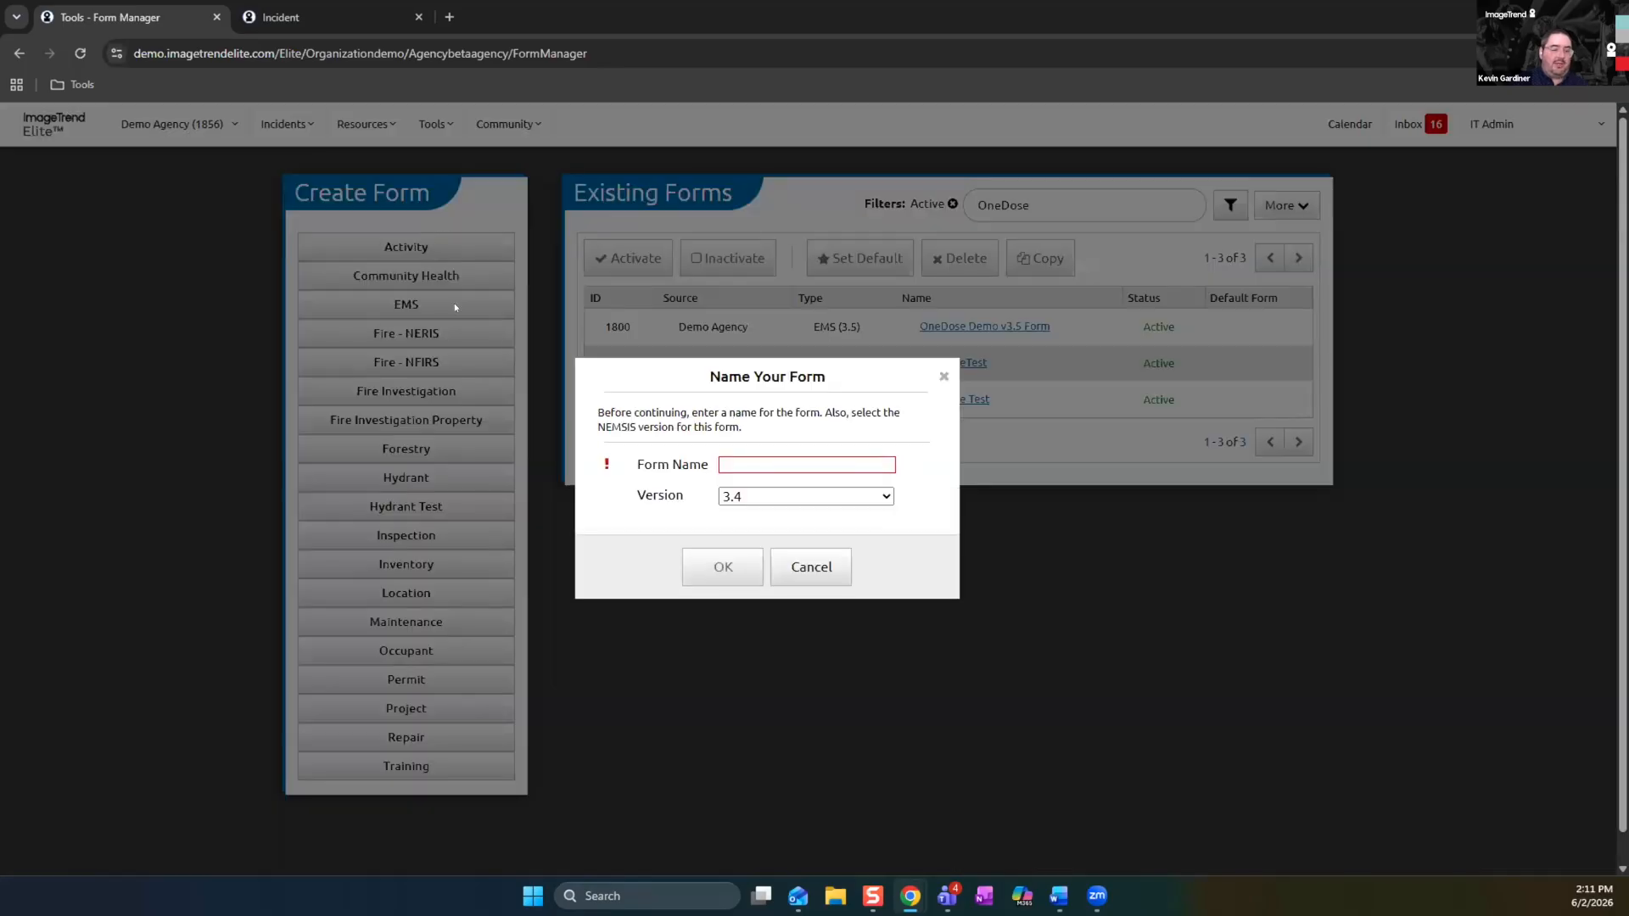
{"action": "left_click", "coordinate": [737, 467]}
{"action": "type", "text": "Te"}
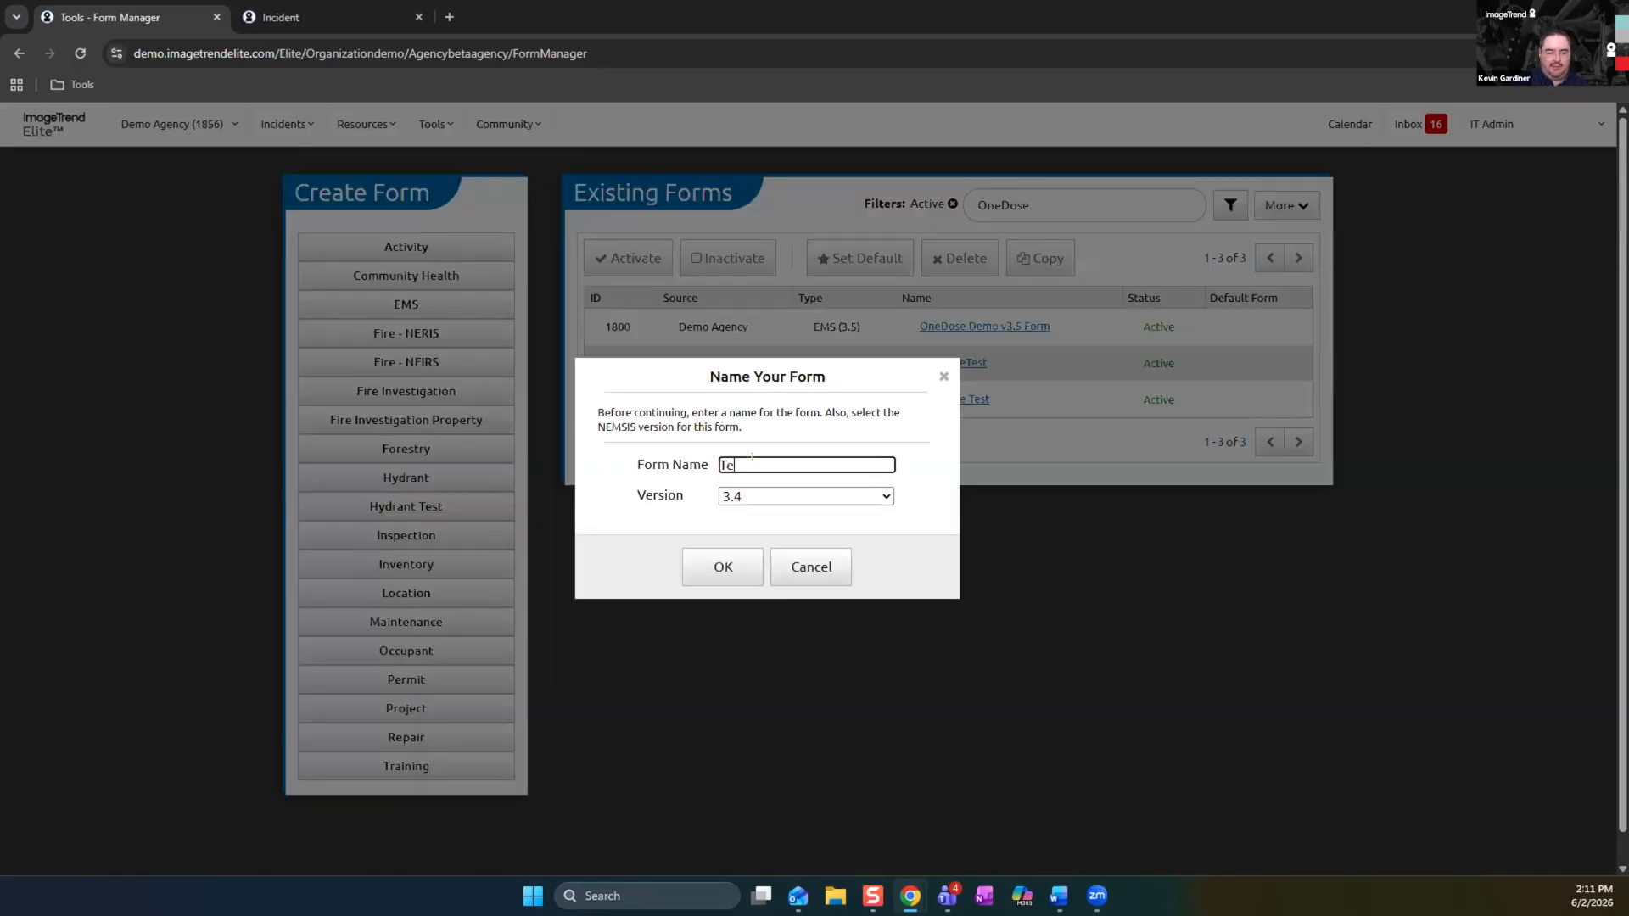
{"action": "type", "text": "stETest"}
{"action": "left_click", "coordinate": [872, 498]}
{"action": "left_click", "coordinate": [848, 540]}
{"action": "left_click", "coordinate": [723, 566]}
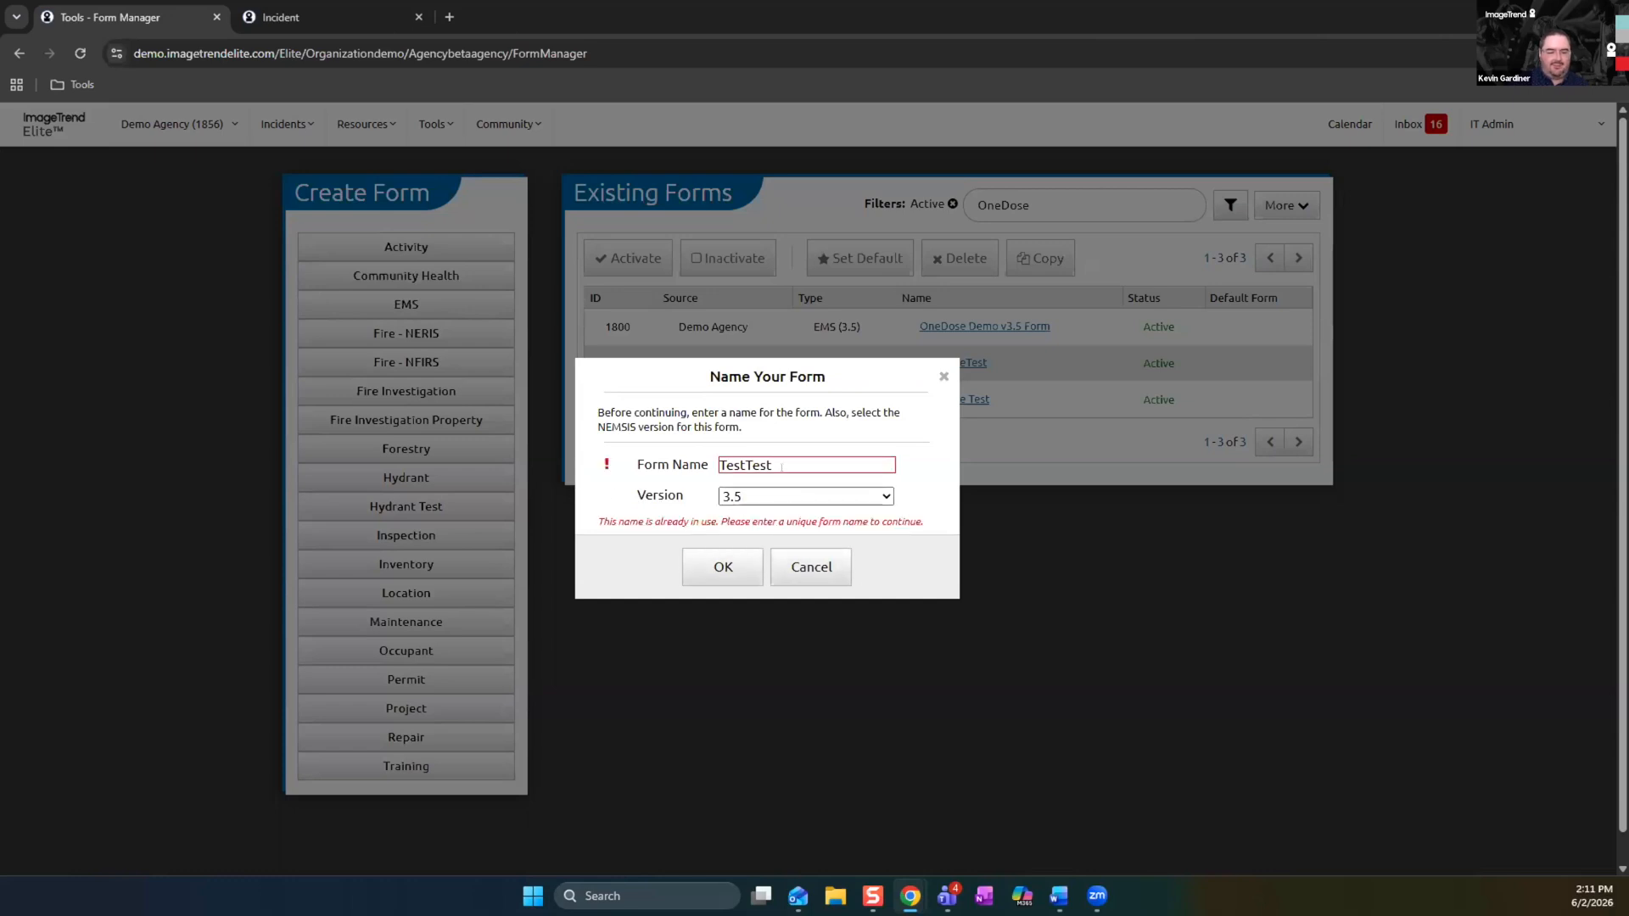
Replace the form name with OneDoseWebinarTest and create the form
{"action": "left_click_drag", "start_coordinate": [772, 465], "coordinate": [696, 465]}
{"action": "type", "text": "One"}
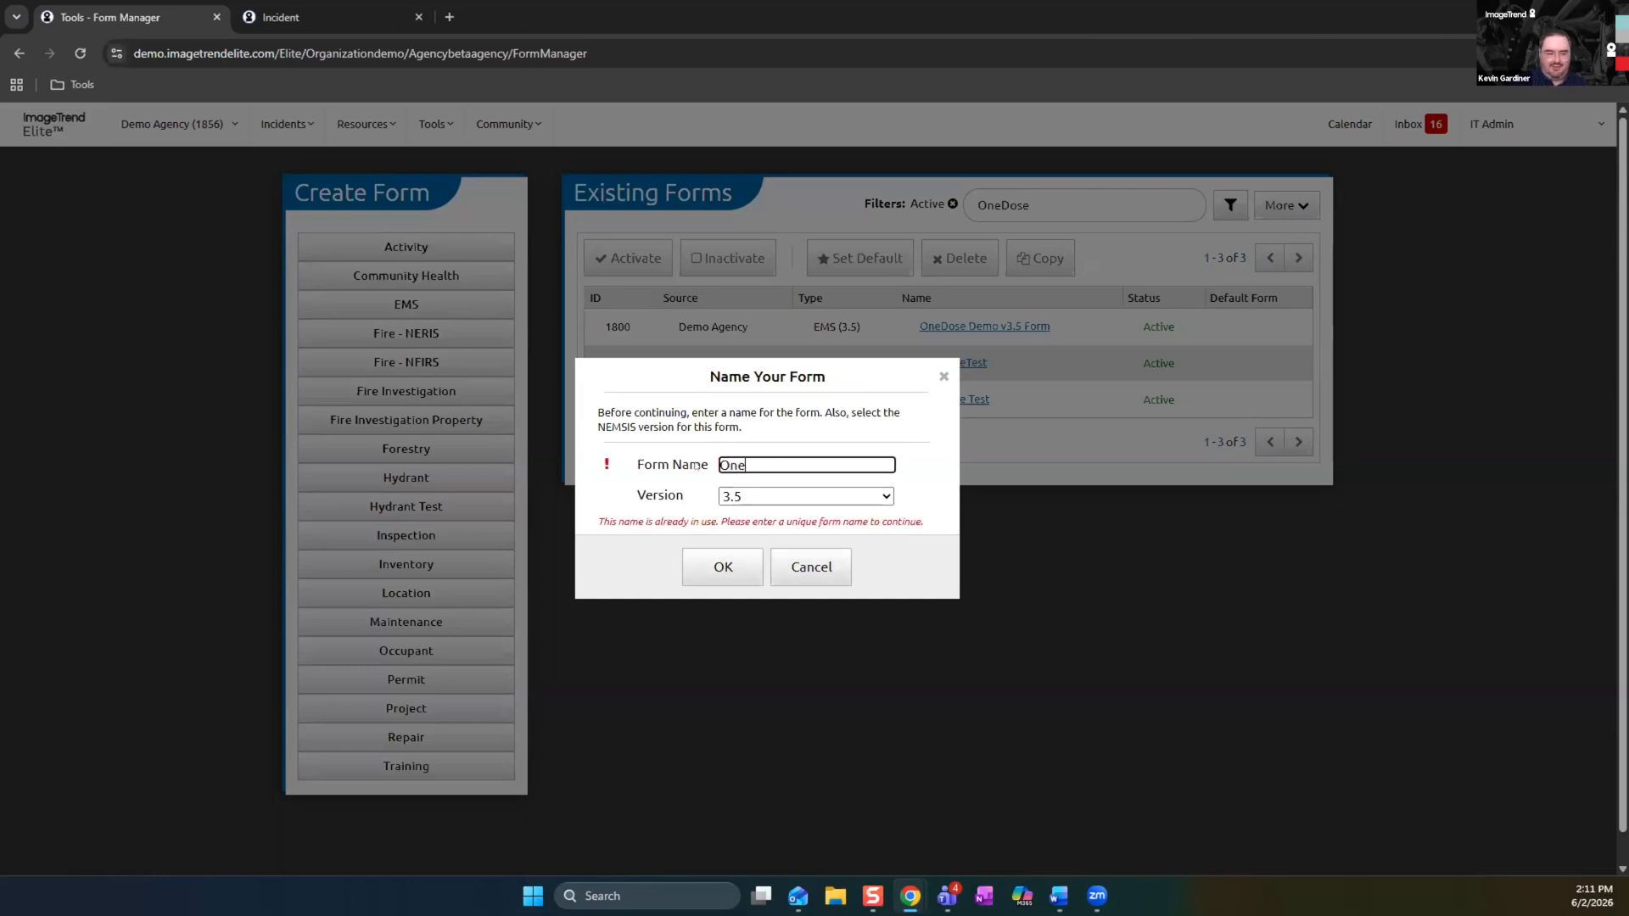
{"action": "type", "text": "DoseWebinarTest"}
{"action": "left_click", "coordinate": [723, 564]}
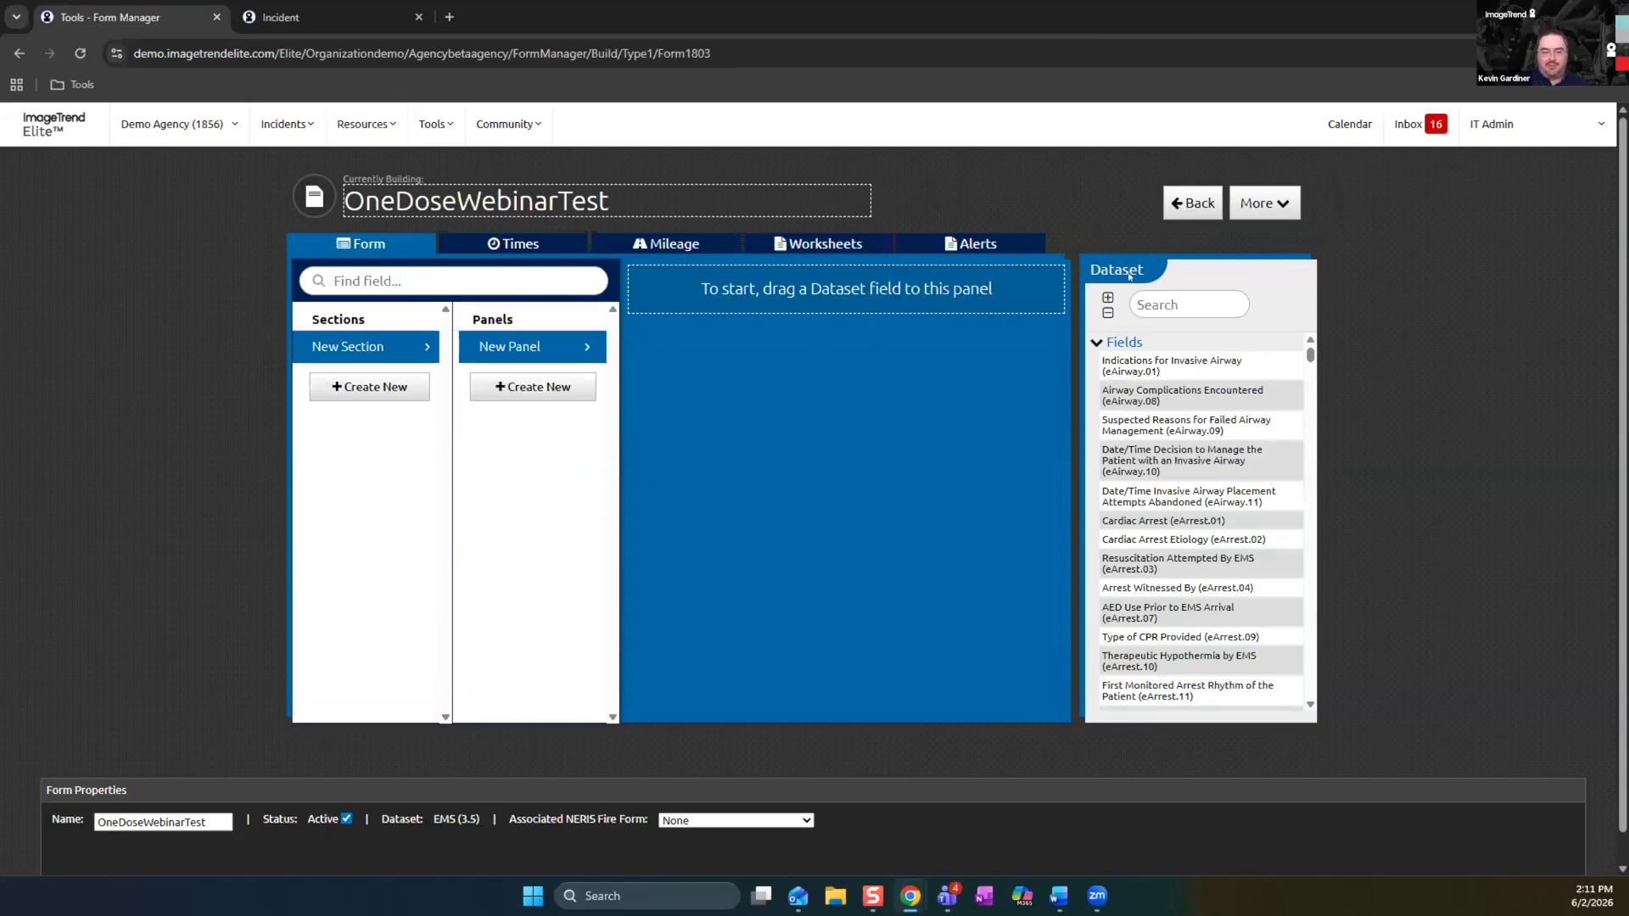
Find the Import from OneDose item in the dataset and add it to the form's New Panel
{"action": "left_click", "coordinate": [1141, 304]}
{"action": "type", "text": "OneDose"}
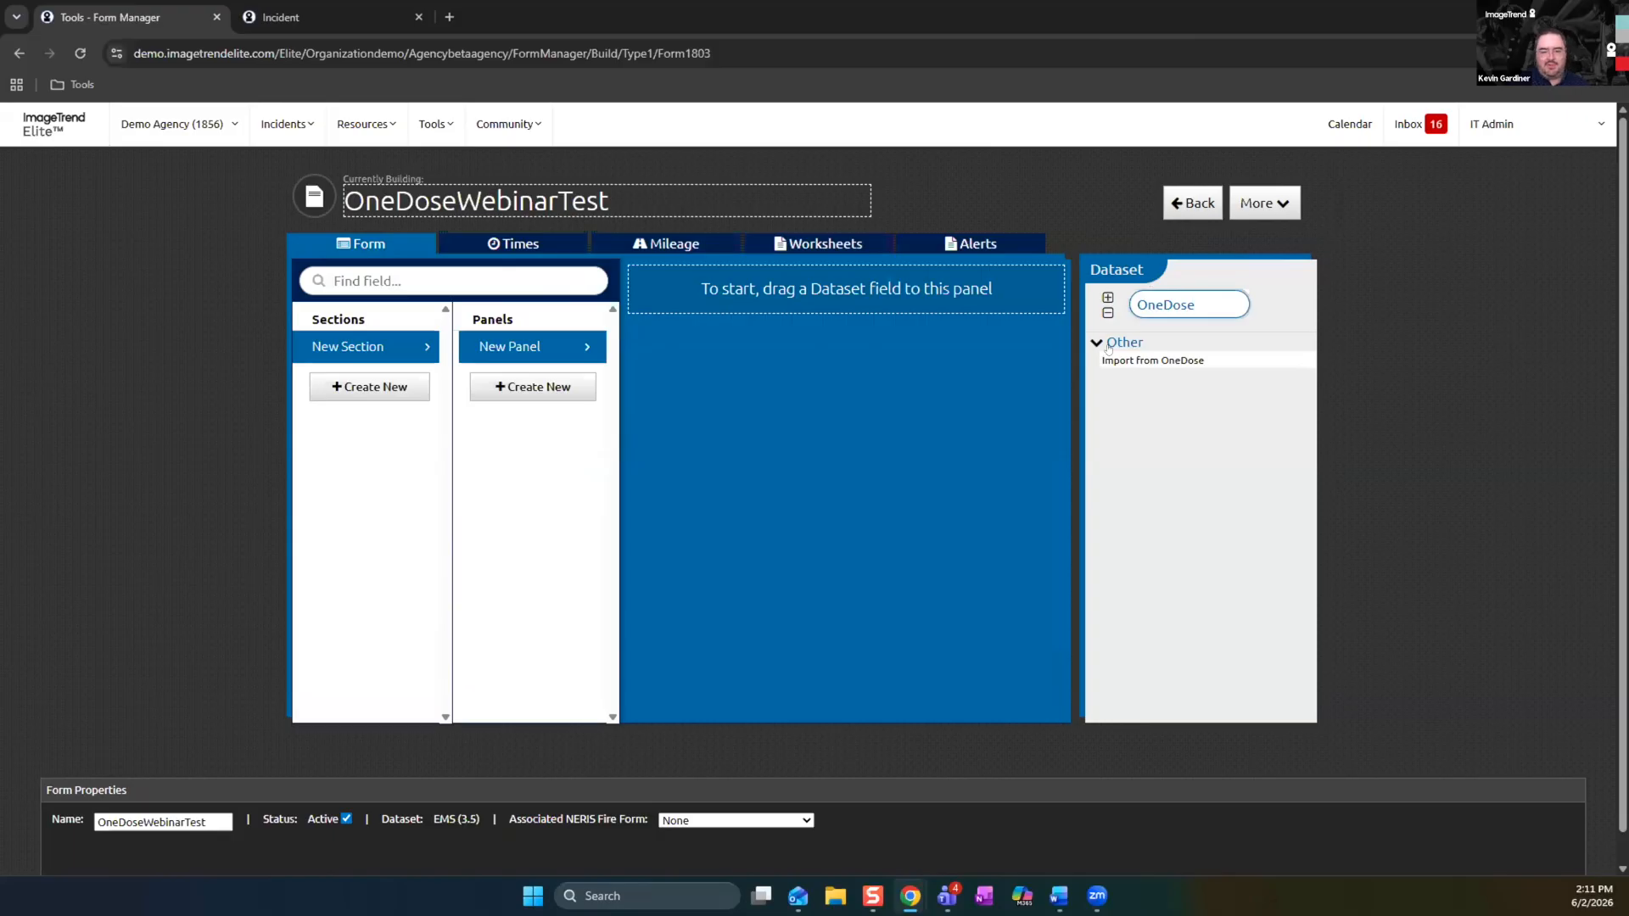
{"action": "left_click_drag", "start_coordinate": [1176, 362], "coordinate": [848, 293]}
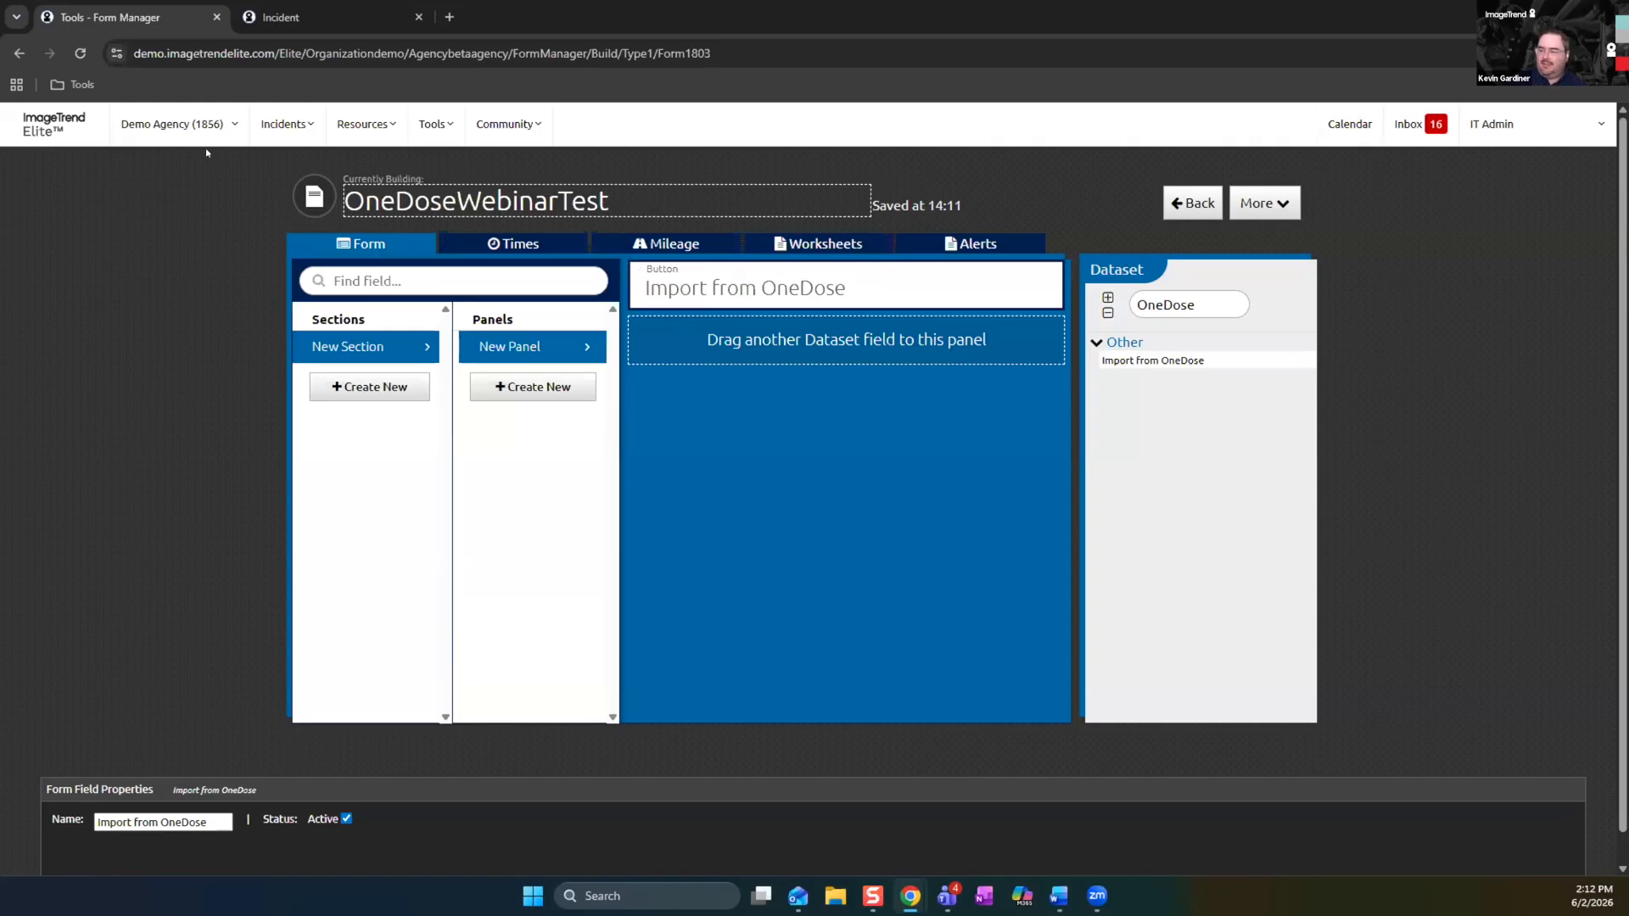
Switch from Demo Agency to the System level and open the Integration Accounts Setup in Data Exchange
{"action": "key", "text": "alt+Tab"}
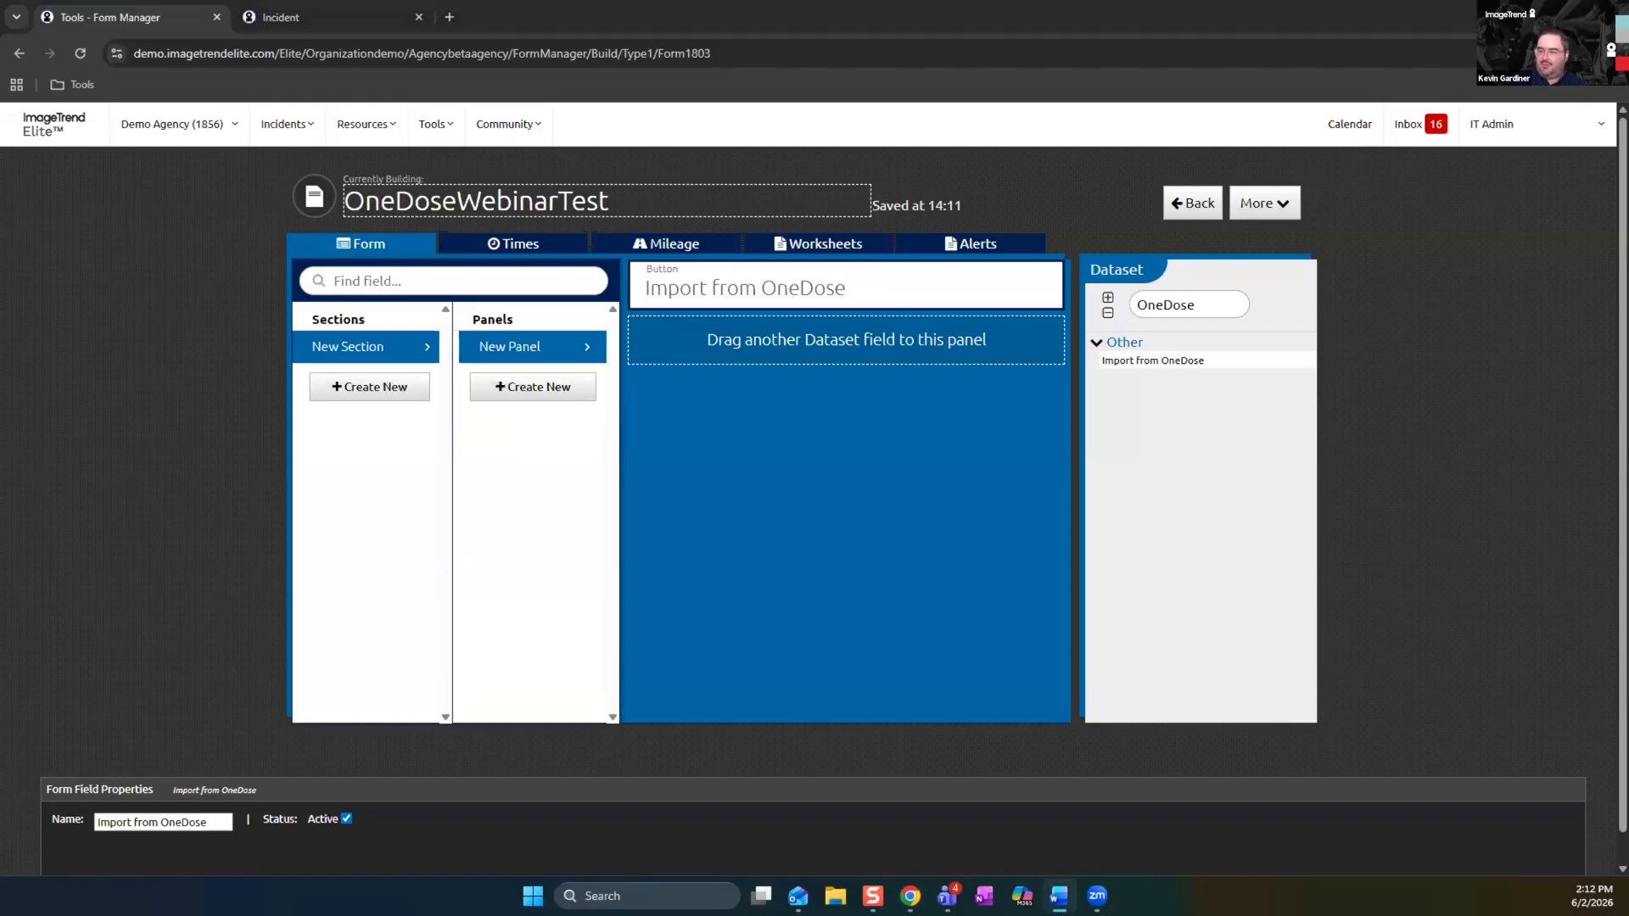
{"action": "left_click", "coordinate": [209, 126]}
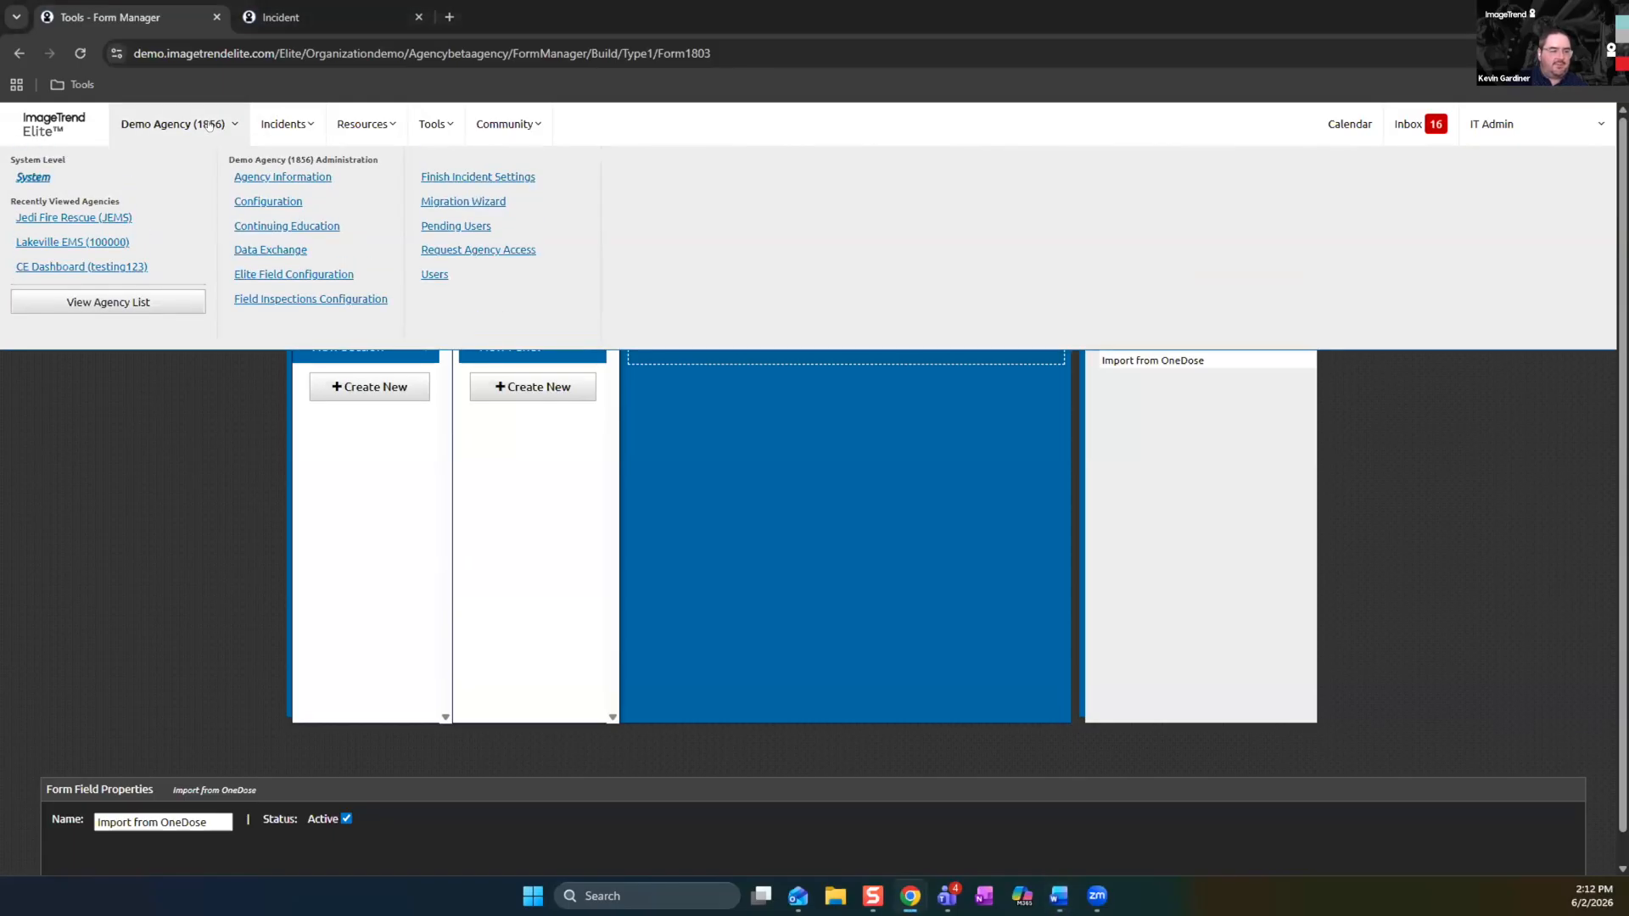
{"action": "left_click", "coordinate": [38, 175]}
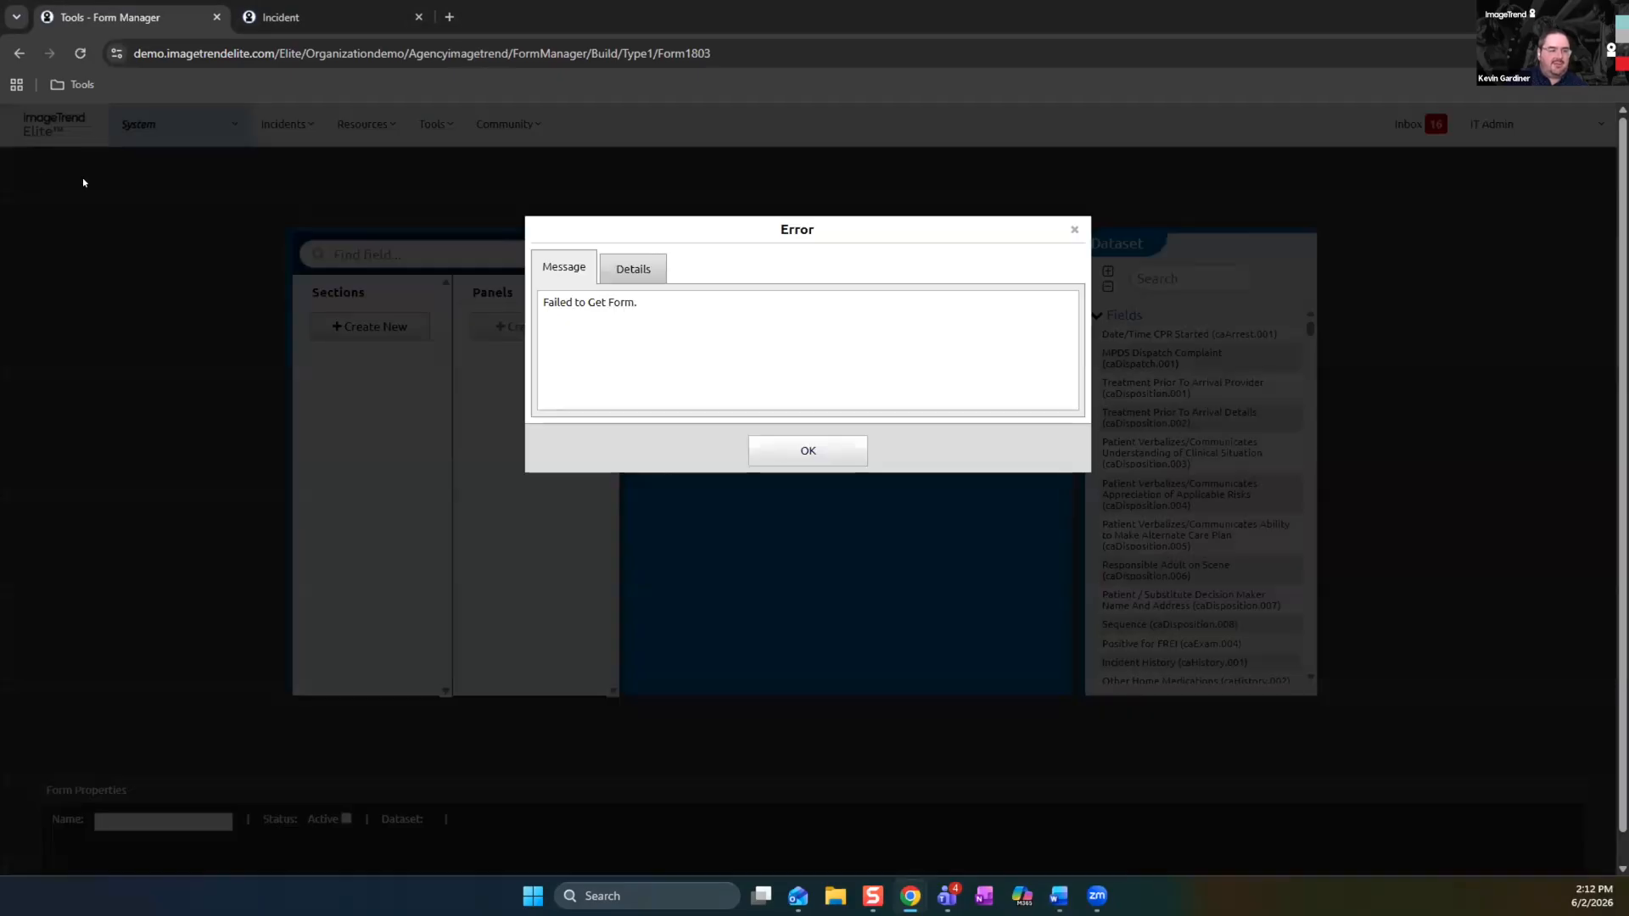
{"action": "left_click", "coordinate": [814, 452]}
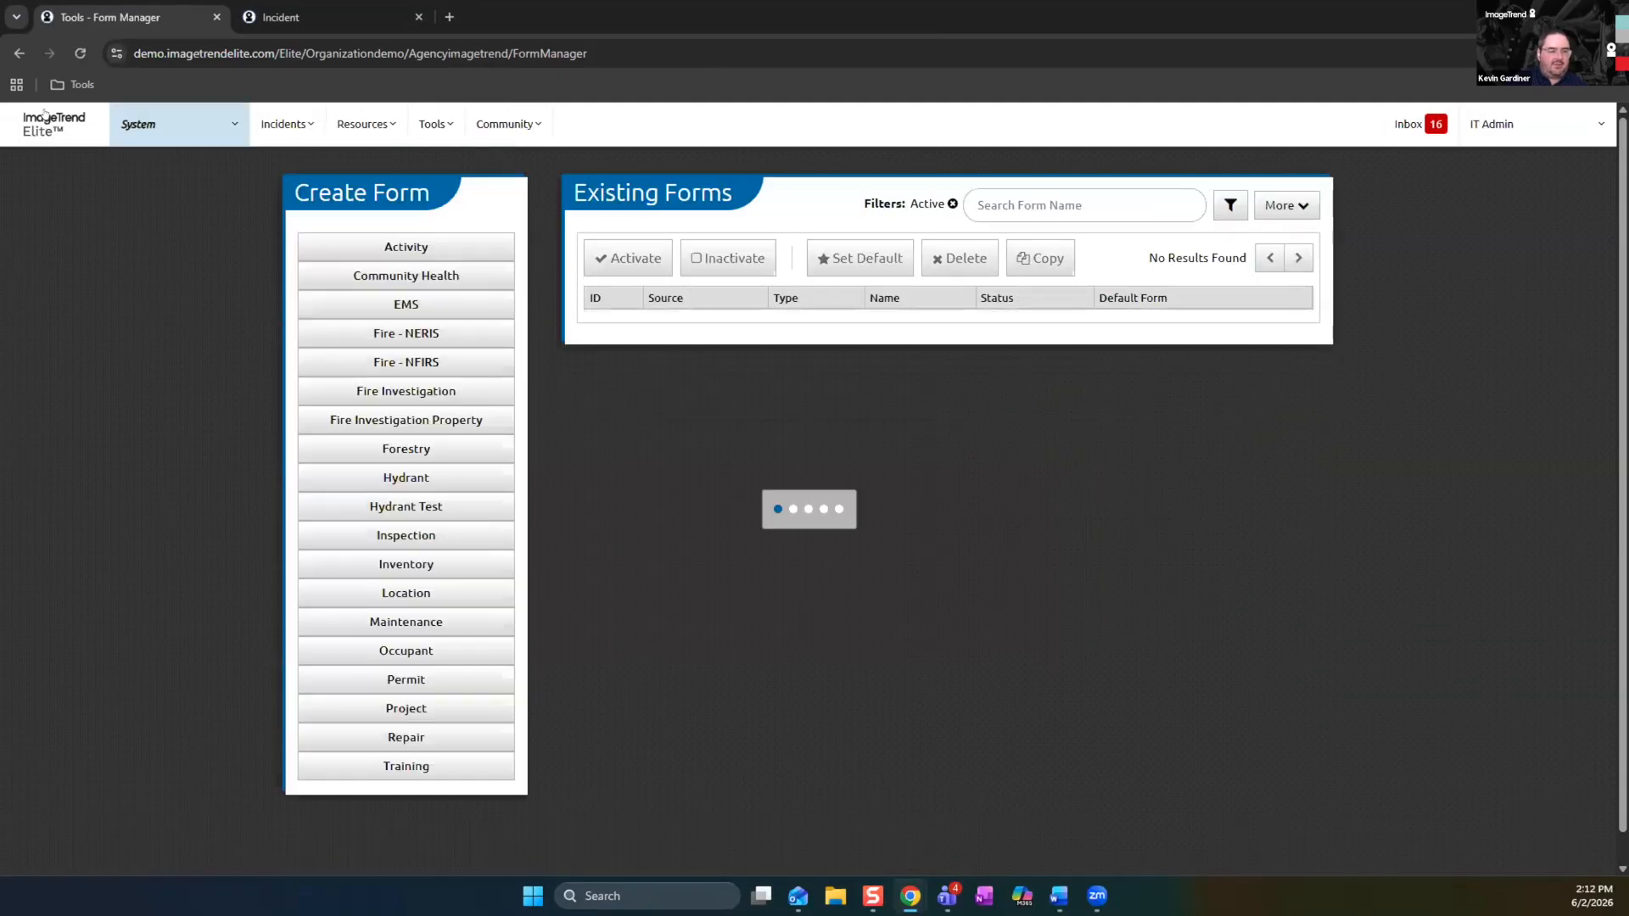
{"action": "left_click", "coordinate": [58, 117]}
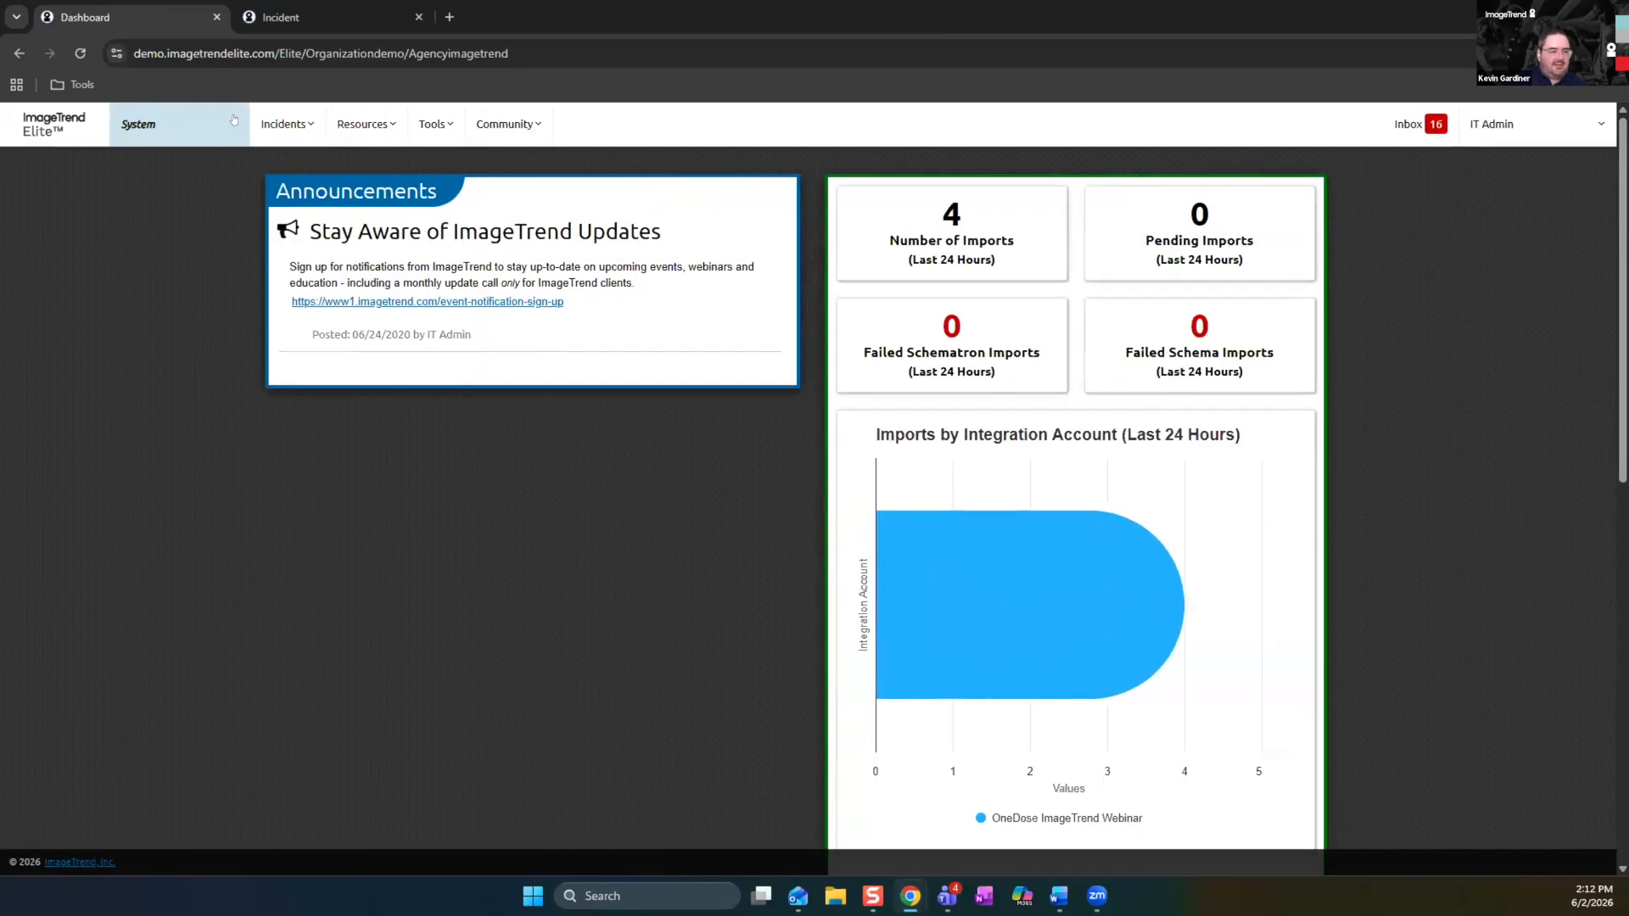
{"action": "left_click", "coordinate": [233, 120]}
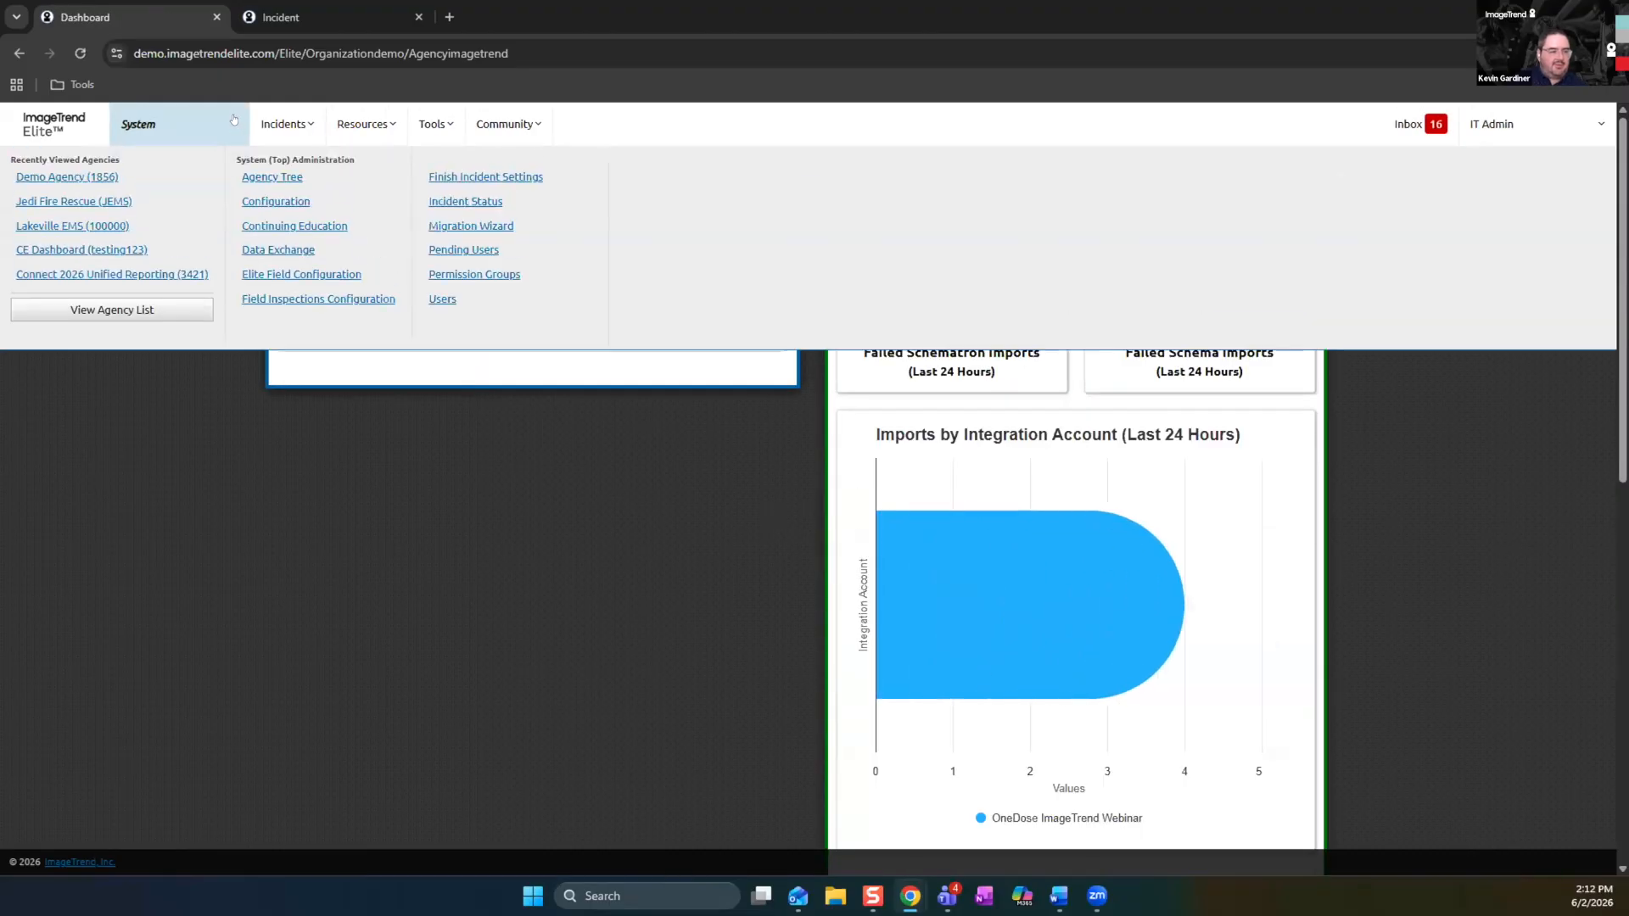
{"action": "left_click", "coordinate": [299, 251]}
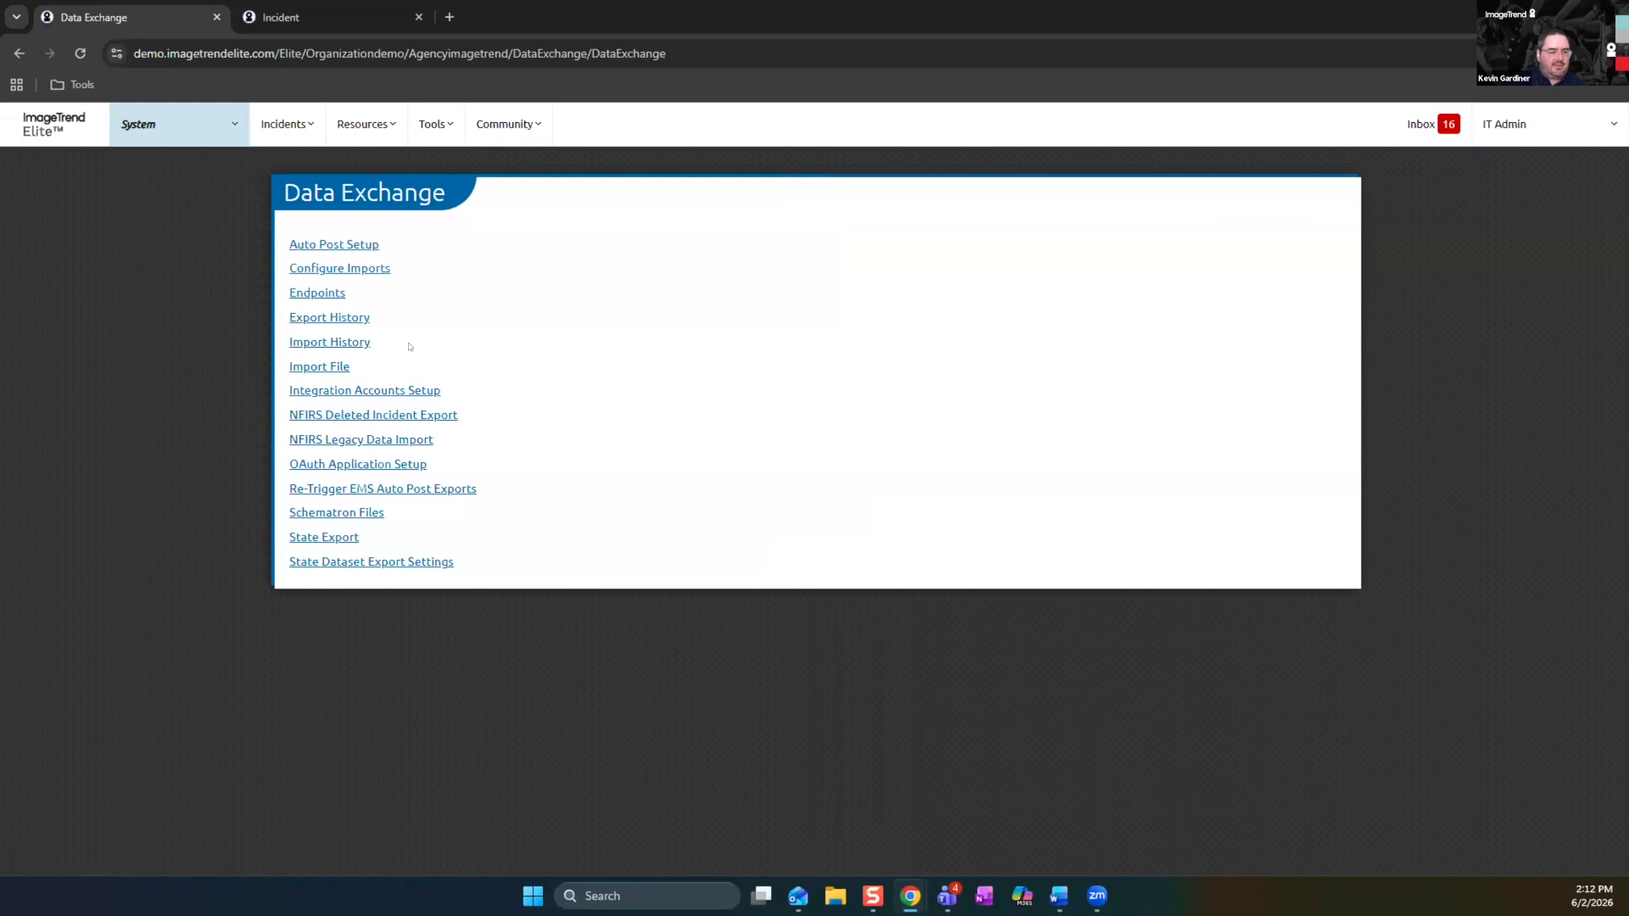
{"action": "left_click", "coordinate": [401, 390]}
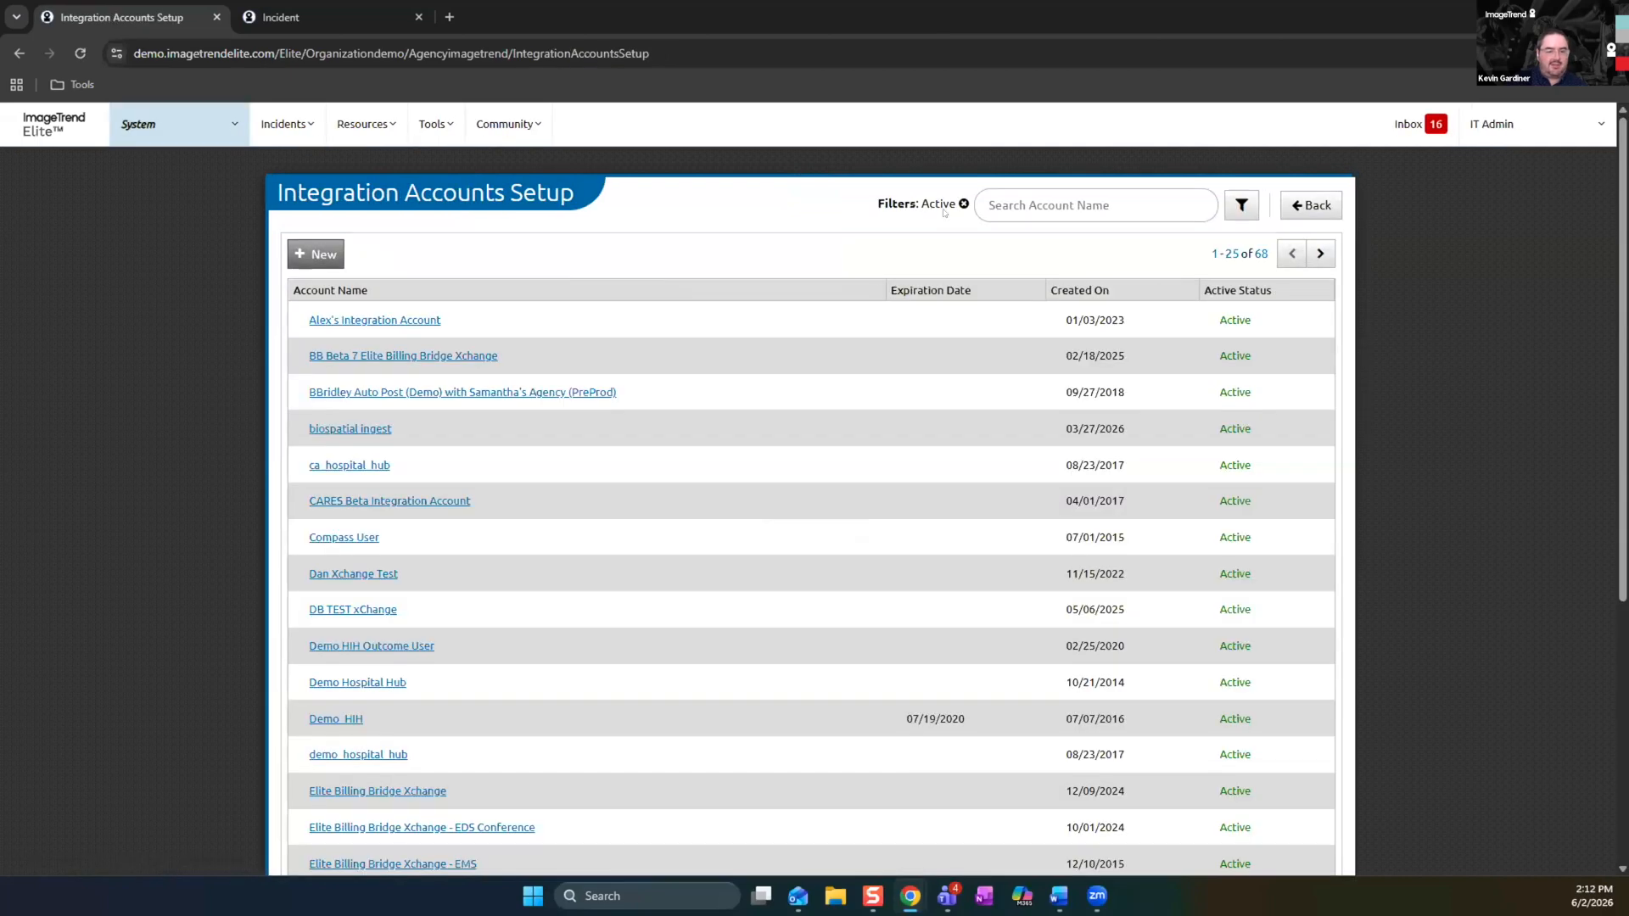
Start a new integration account named OneDose ePCR Integration, with username OneDoseTest, and make it active
{"action": "left_click", "coordinate": [316, 254]}
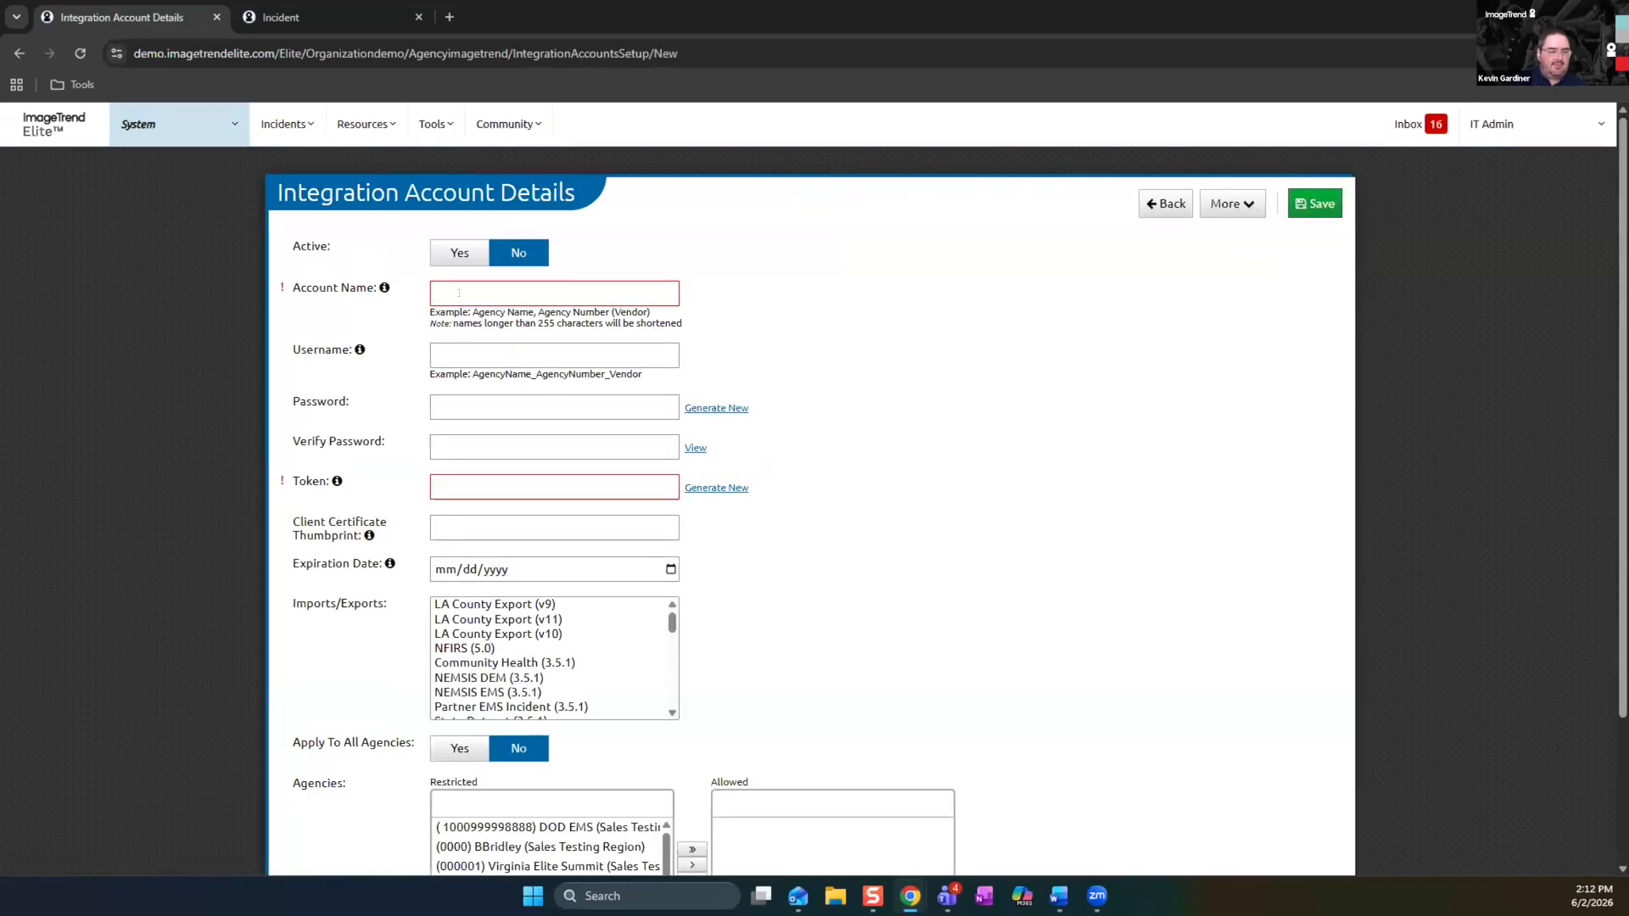
{"action": "left_click", "coordinate": [458, 292]}
{"action": "key", "text": "Down"}
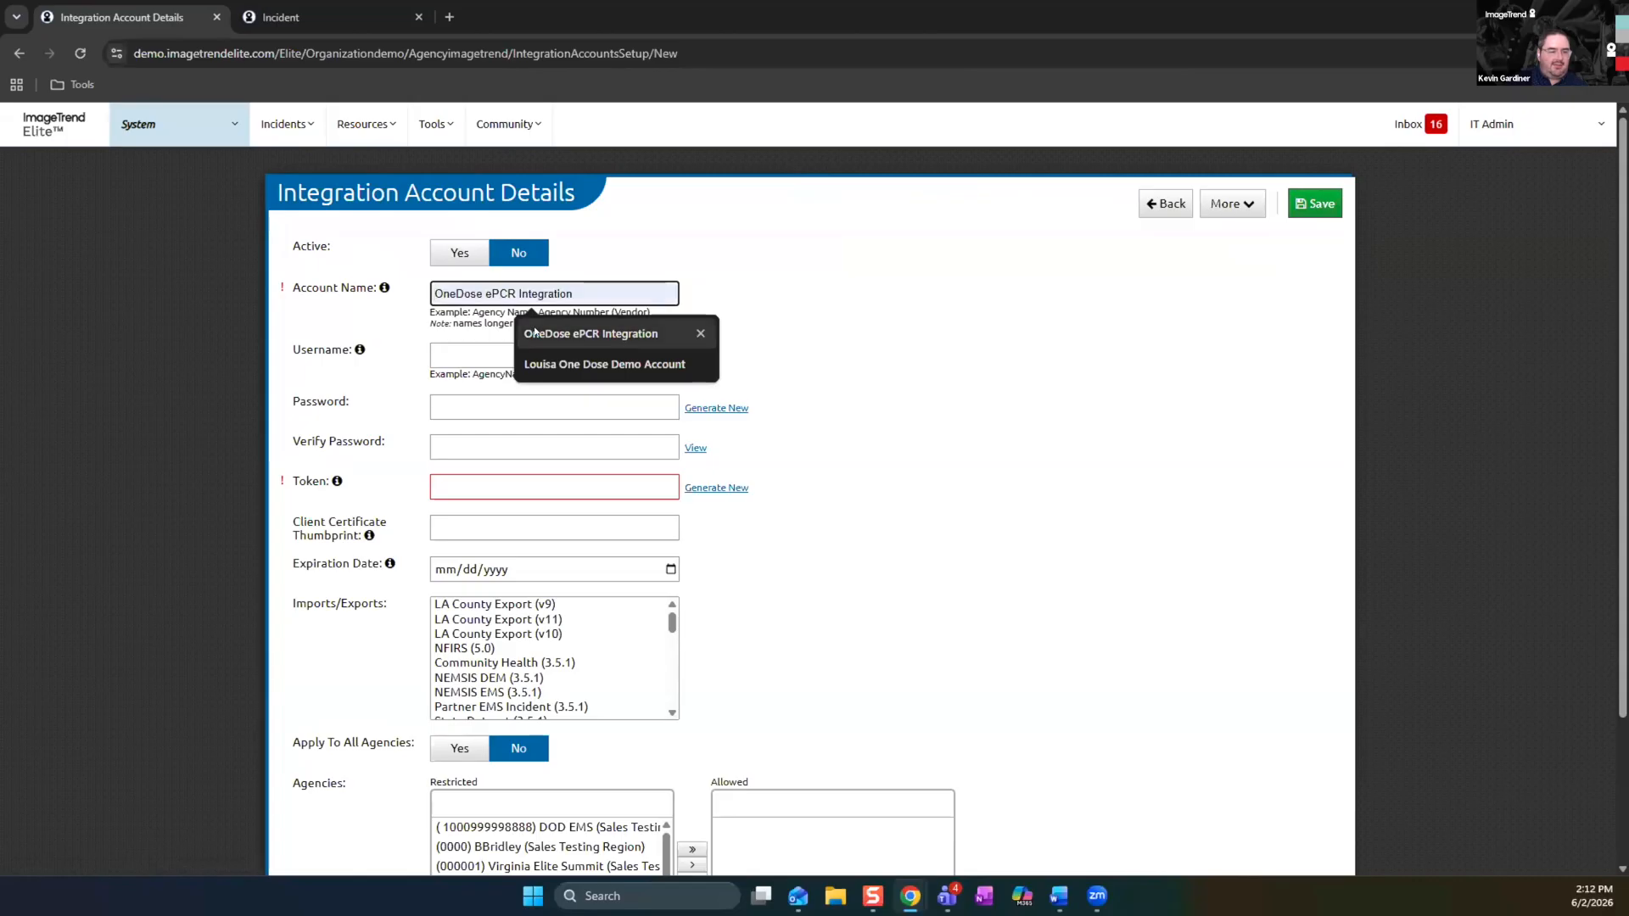
{"action": "key", "text": "Return"}
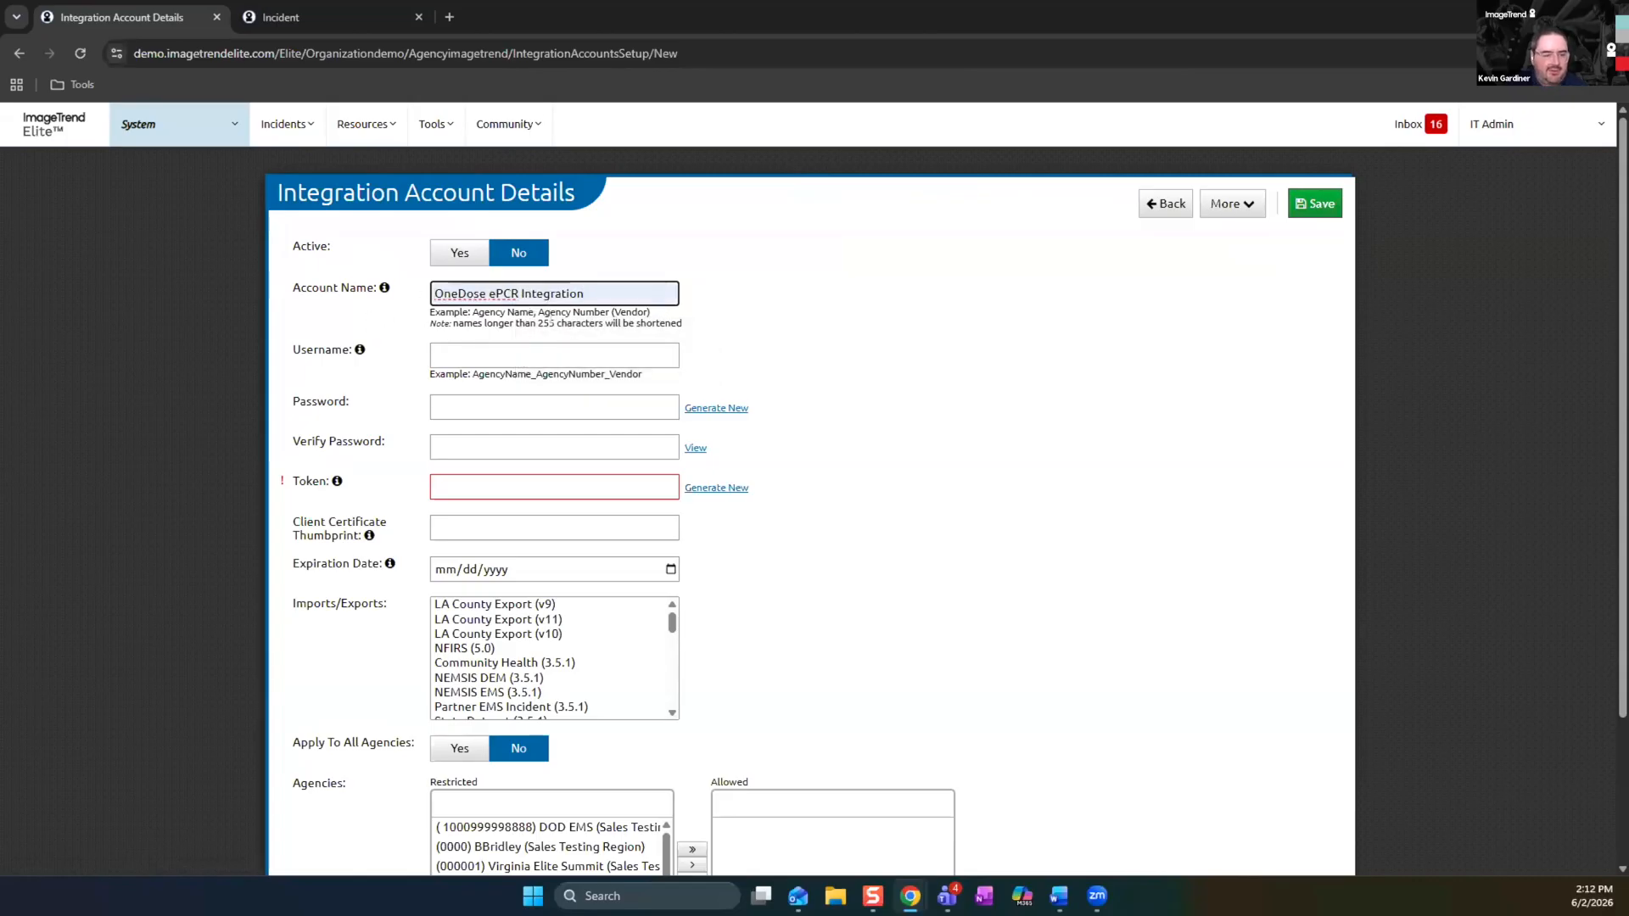
{"action": "left_click", "coordinate": [523, 345]}
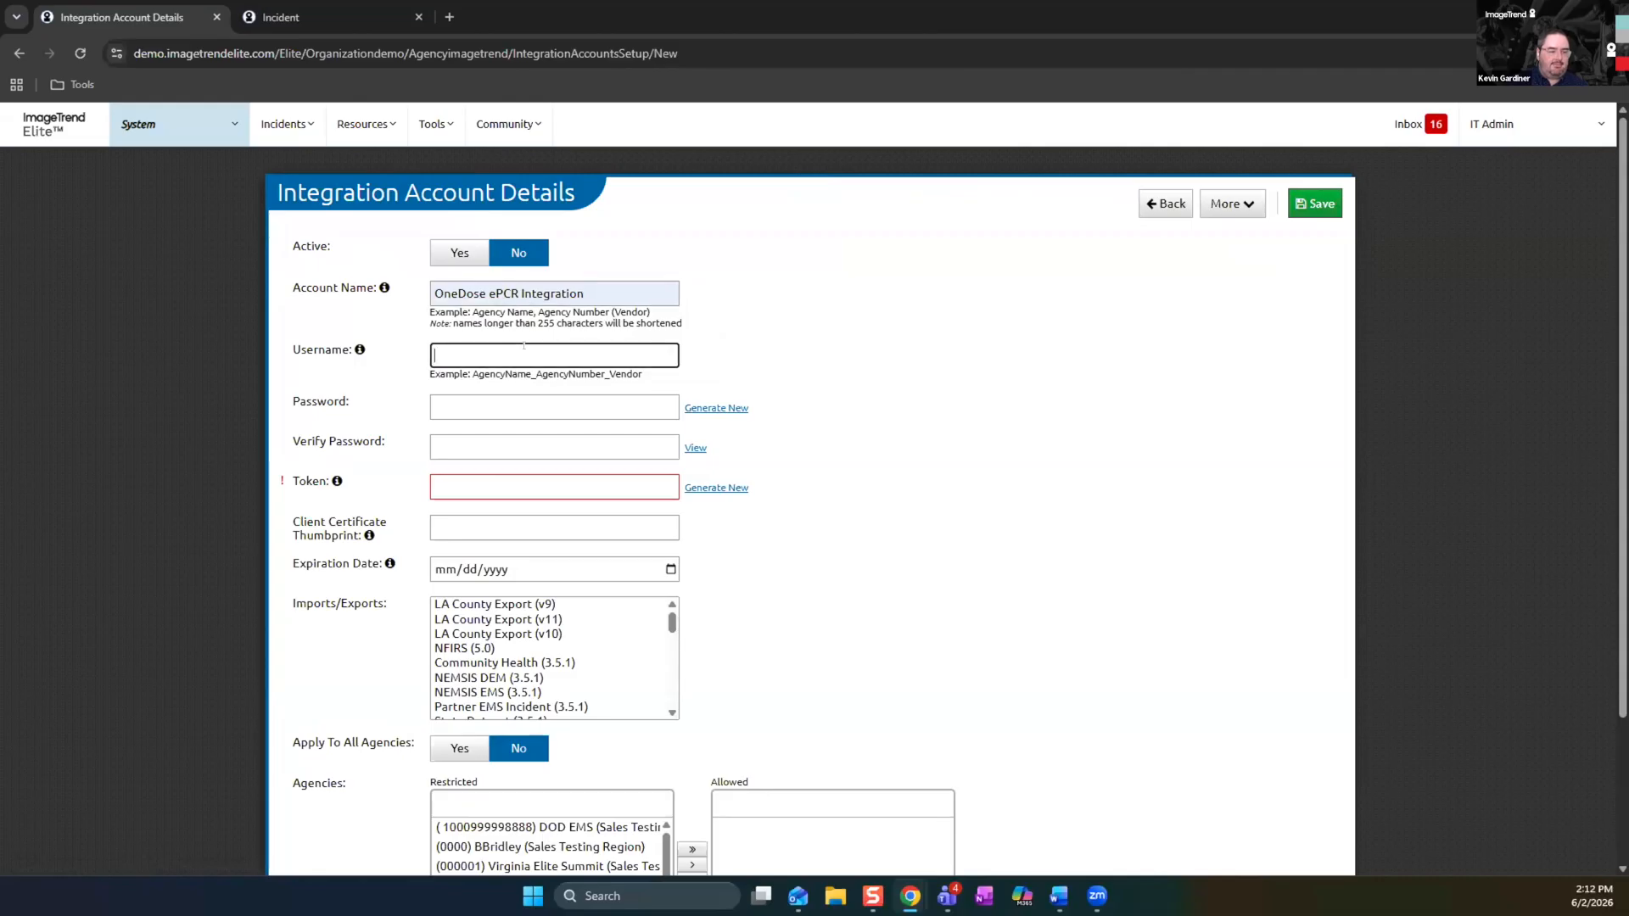
{"action": "type", "text": "OneDoseTest"}
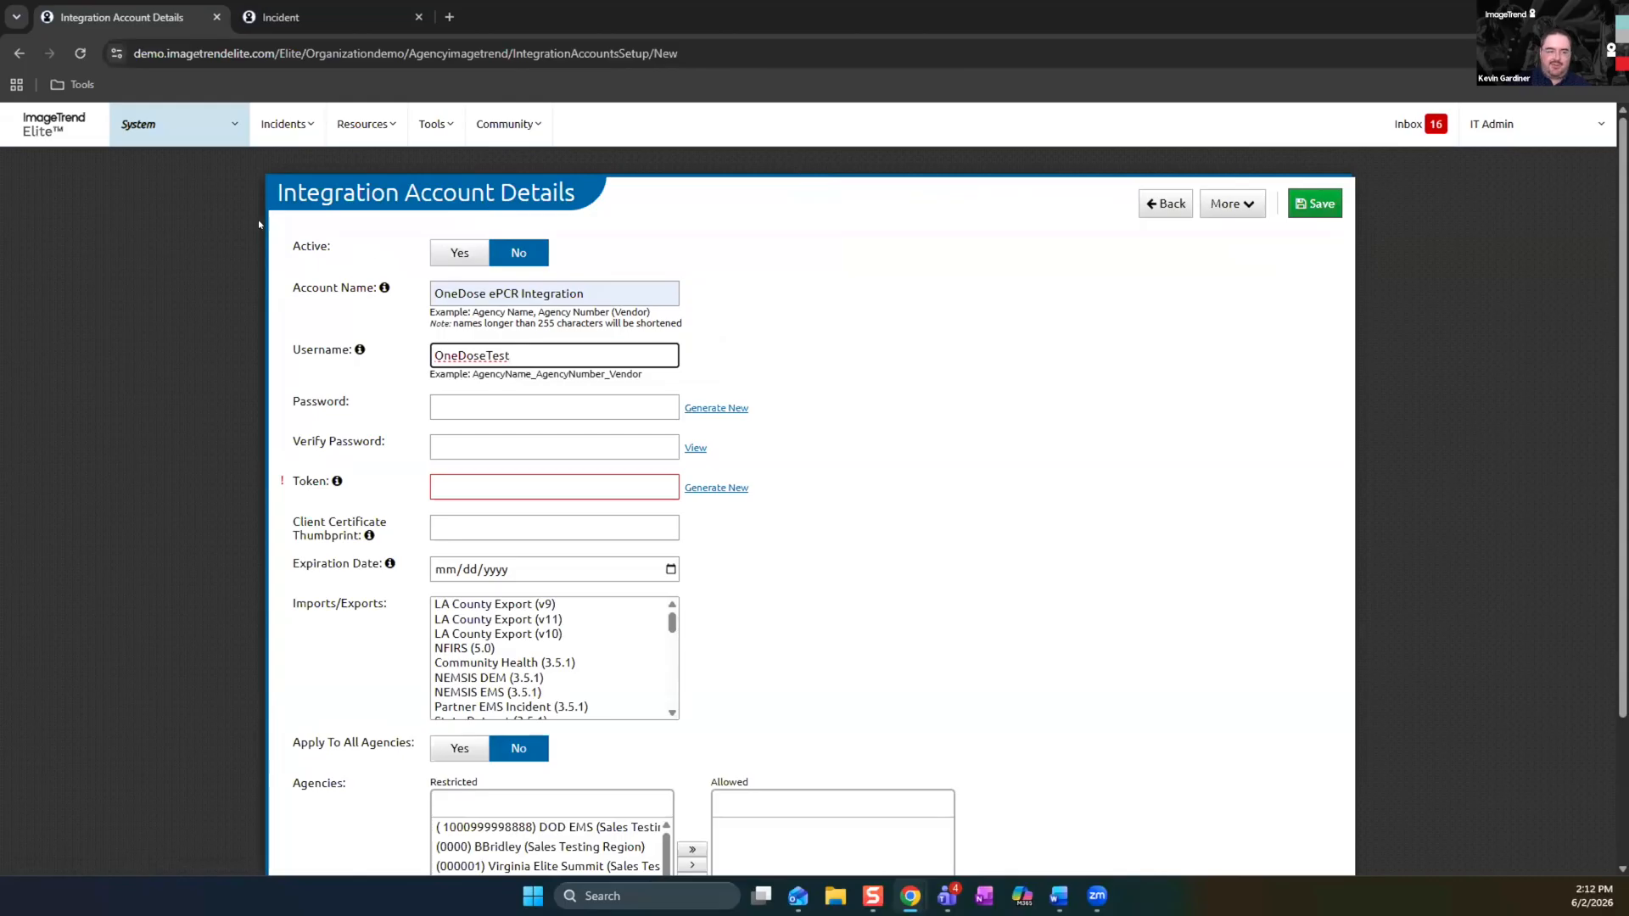
{"action": "left_click", "coordinate": [453, 260]}
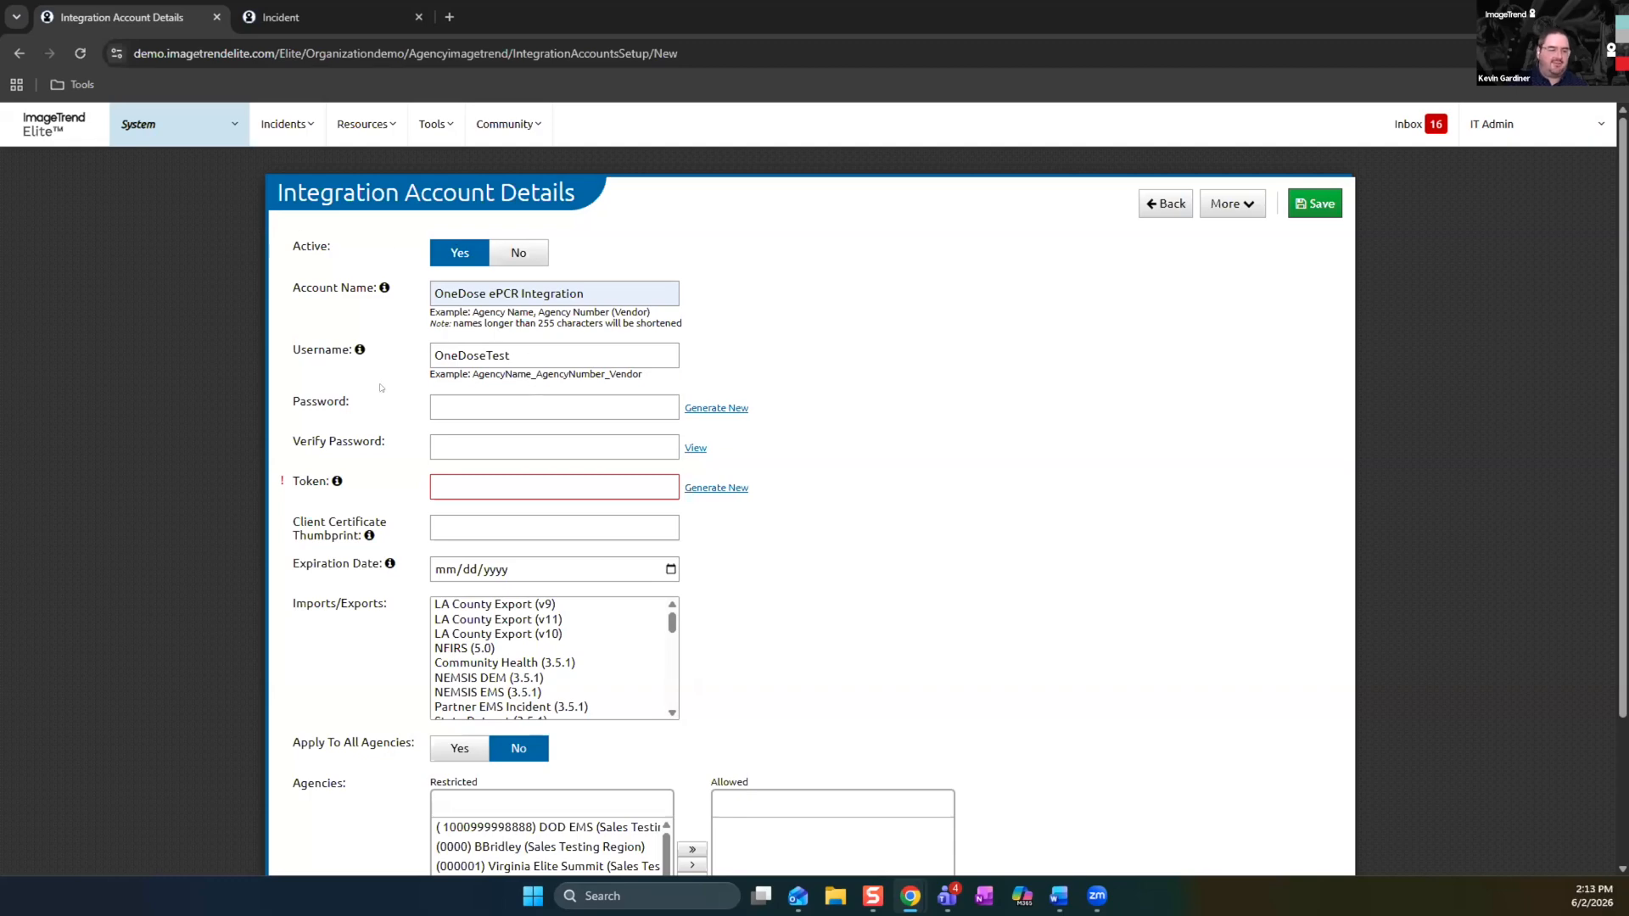
Generate a new password and a new token for the integration account
{"action": "left_click", "coordinate": [716, 408]}
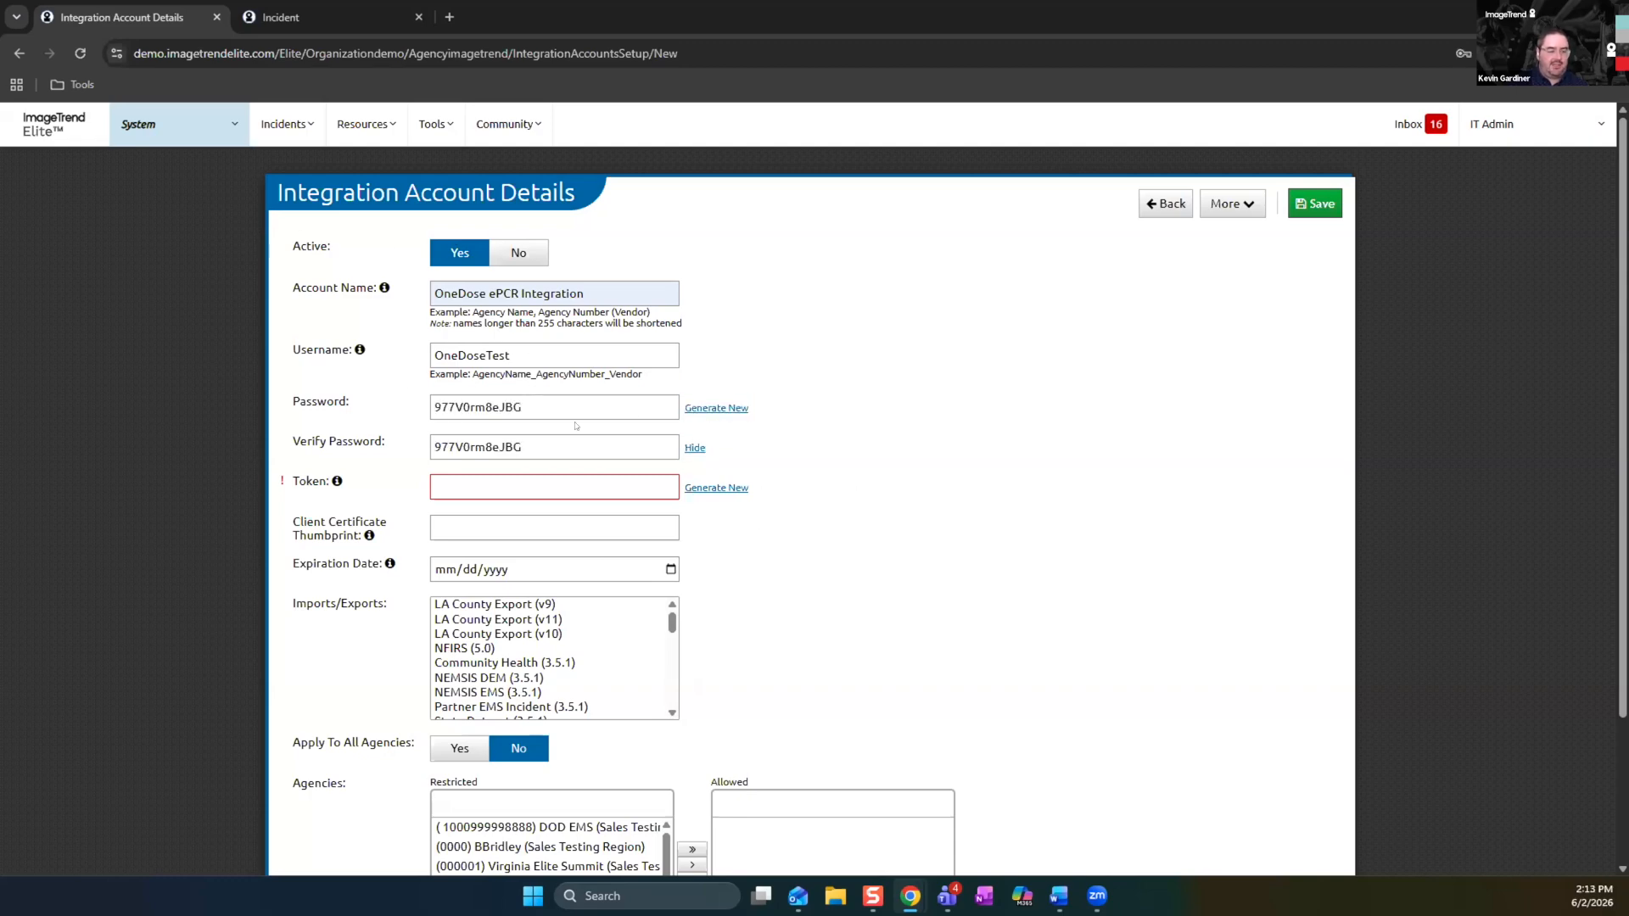
{"action": "left_click", "coordinate": [716, 491]}
{"action": "left_click_drag", "start_coordinate": [433, 487], "coordinate": [737, 539]}
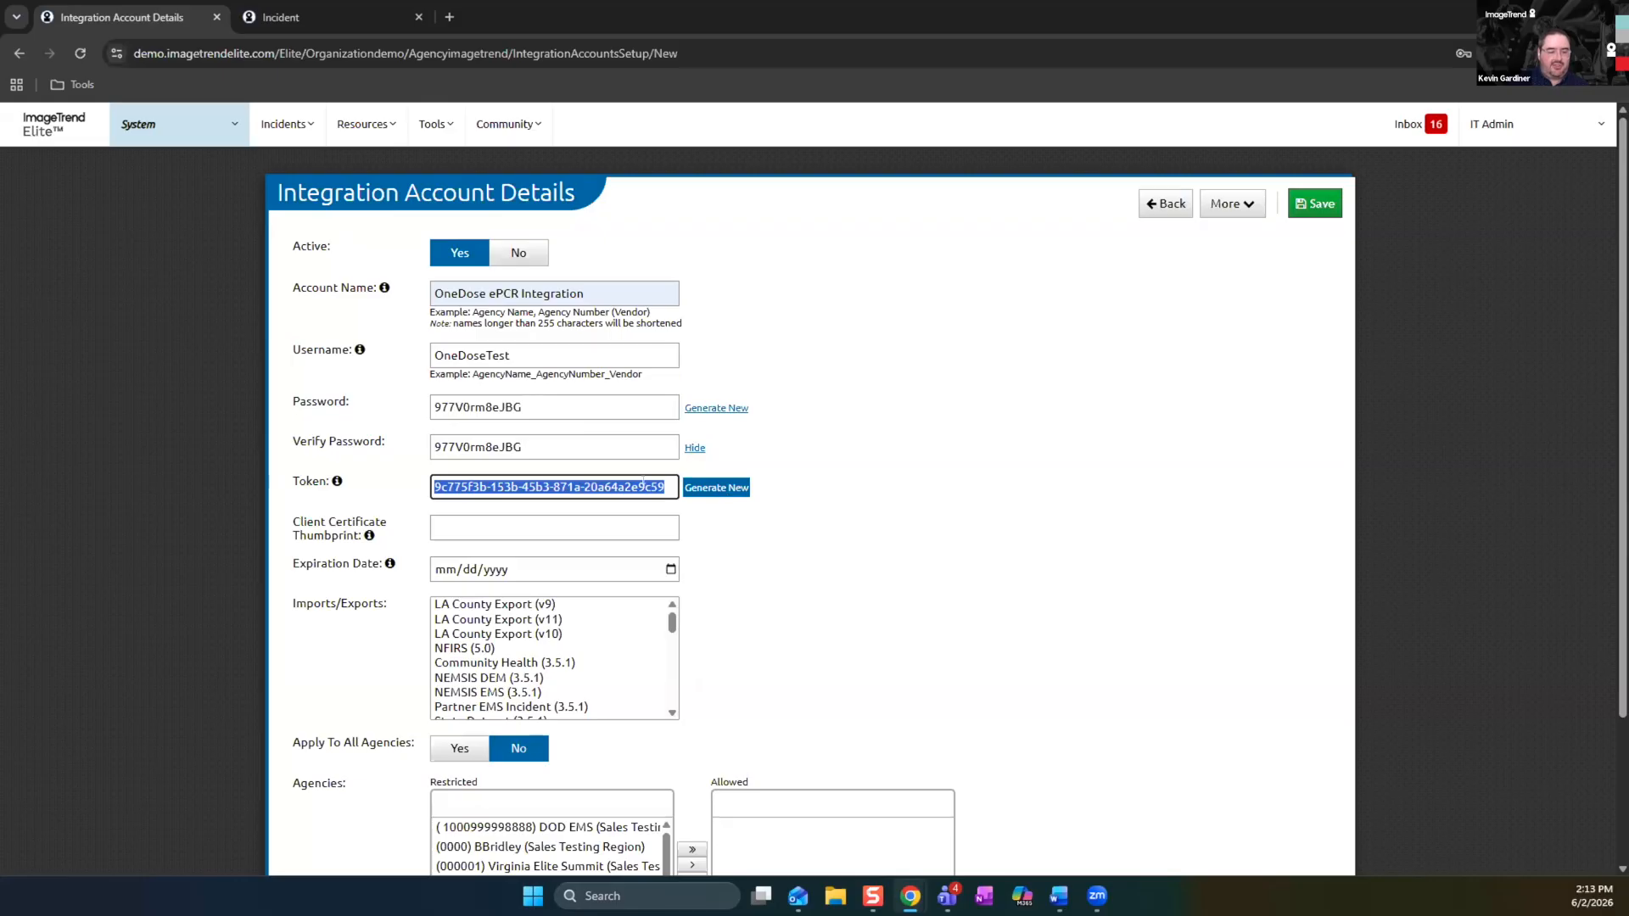
{"action": "left_click", "coordinate": [724, 525]}
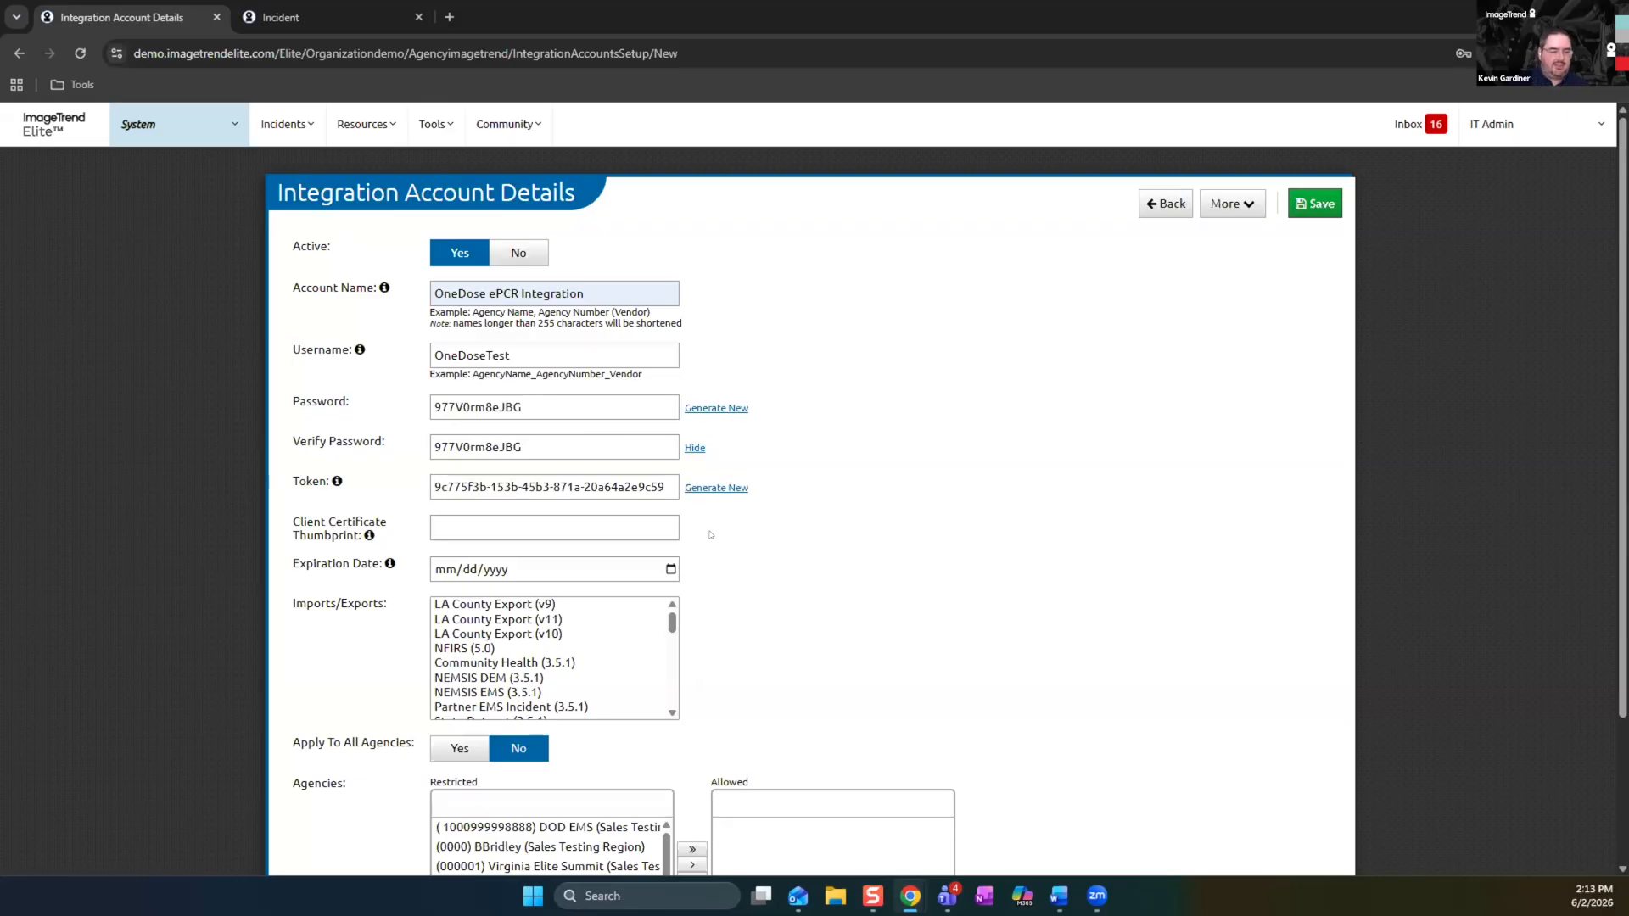
{"action": "scroll", "coordinate": [711, 534], "scroll_direction": "down", "scroll_amount": 1}
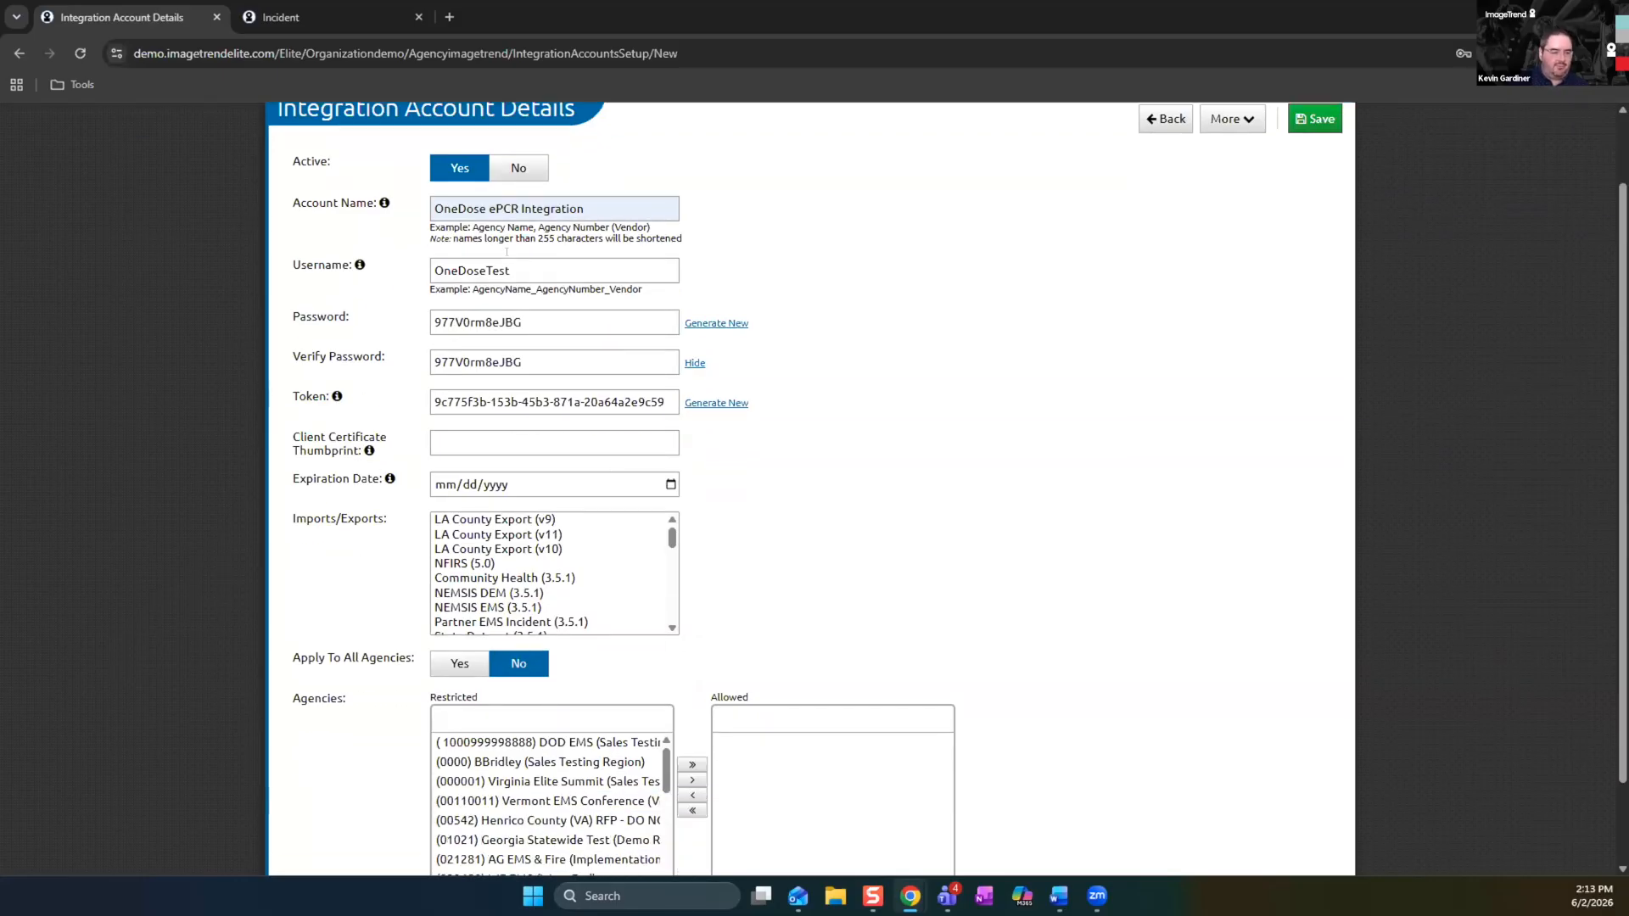
{"action": "left_click", "coordinate": [471, 322]}
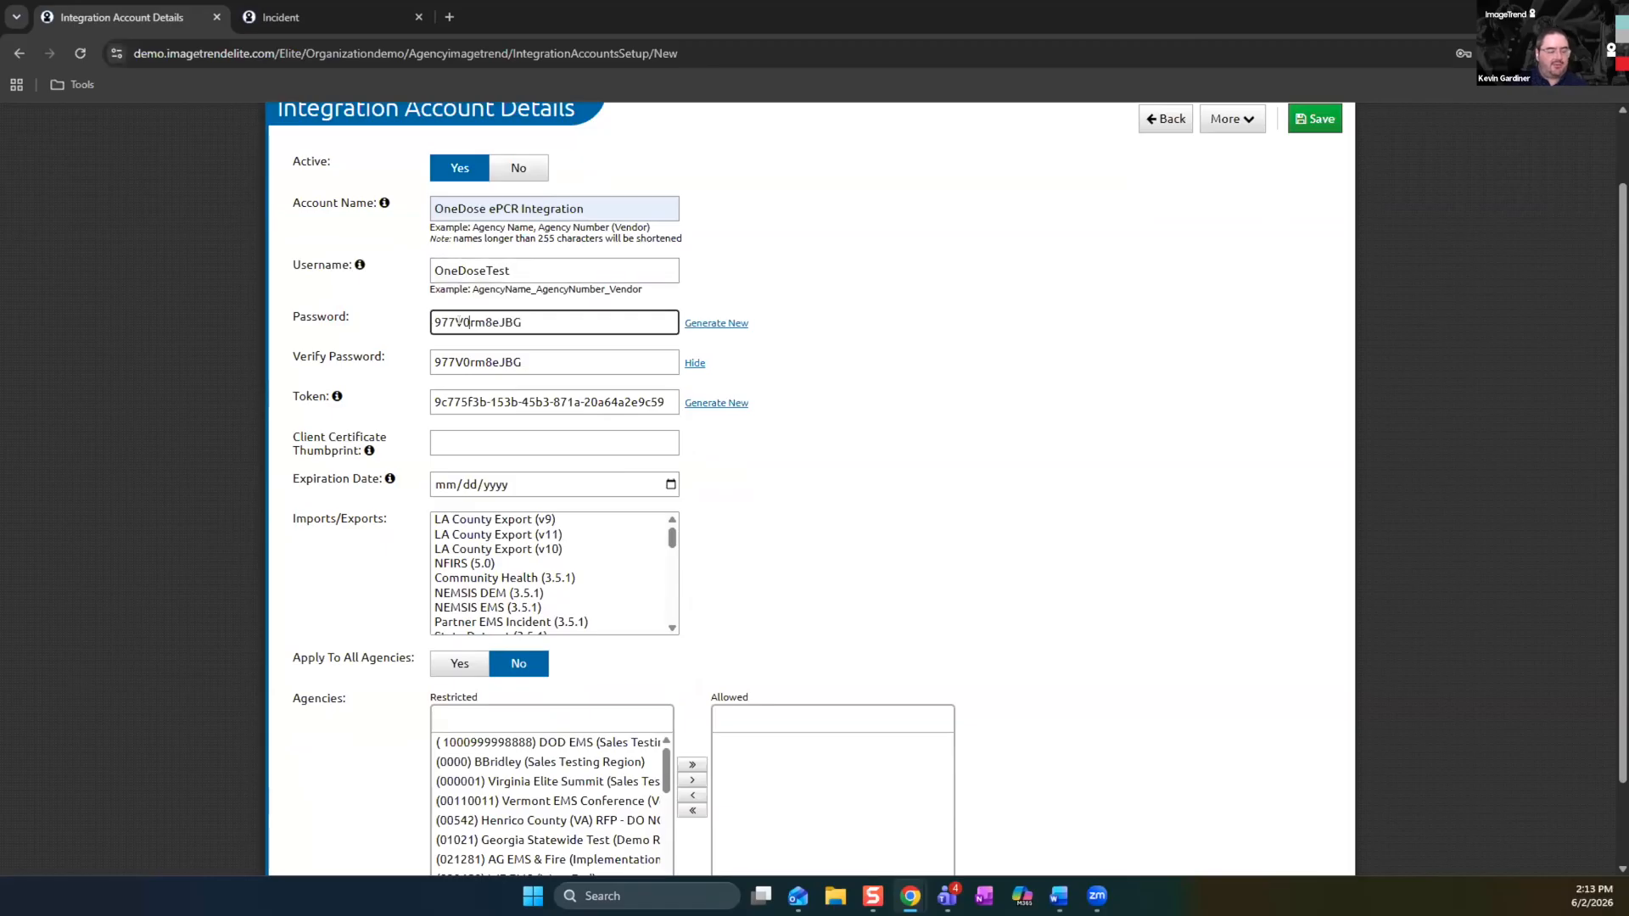
{"action": "scroll", "coordinate": [695, 399], "scroll_direction": "down", "scroll_amount": 1}
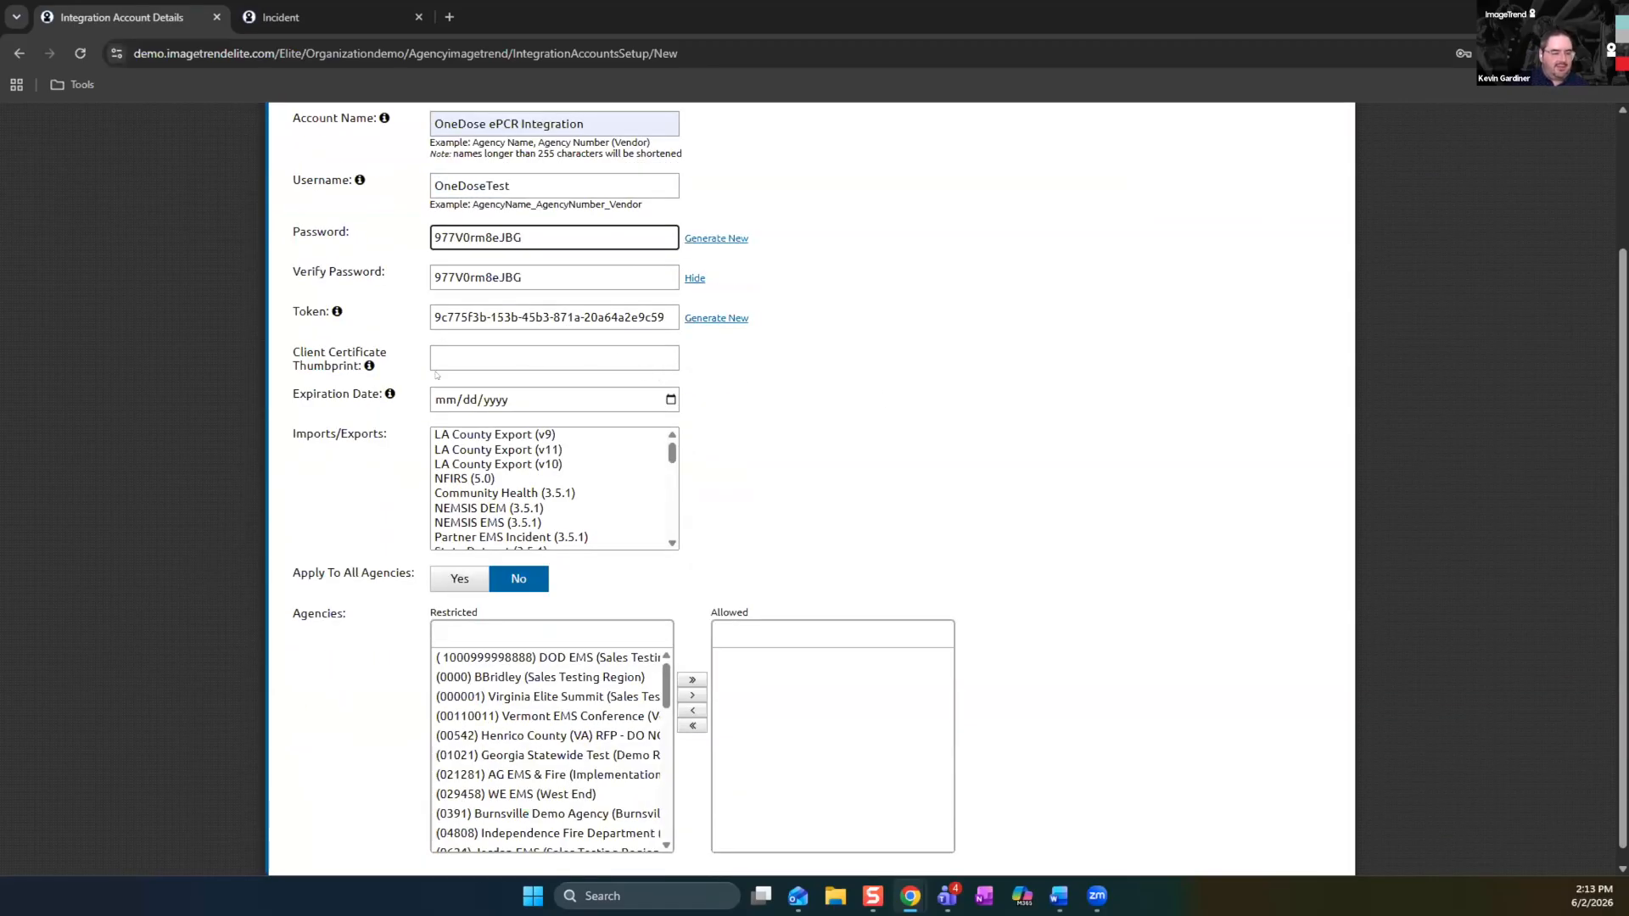
Select both Partner EMS Incident (3.5.1) and Partner EMS Incident (3.5.0) as the integration account's imports/exports
{"action": "left_click_drag", "start_coordinate": [290, 437], "coordinate": [395, 467]}
{"action": "left_click", "coordinate": [396, 466]}
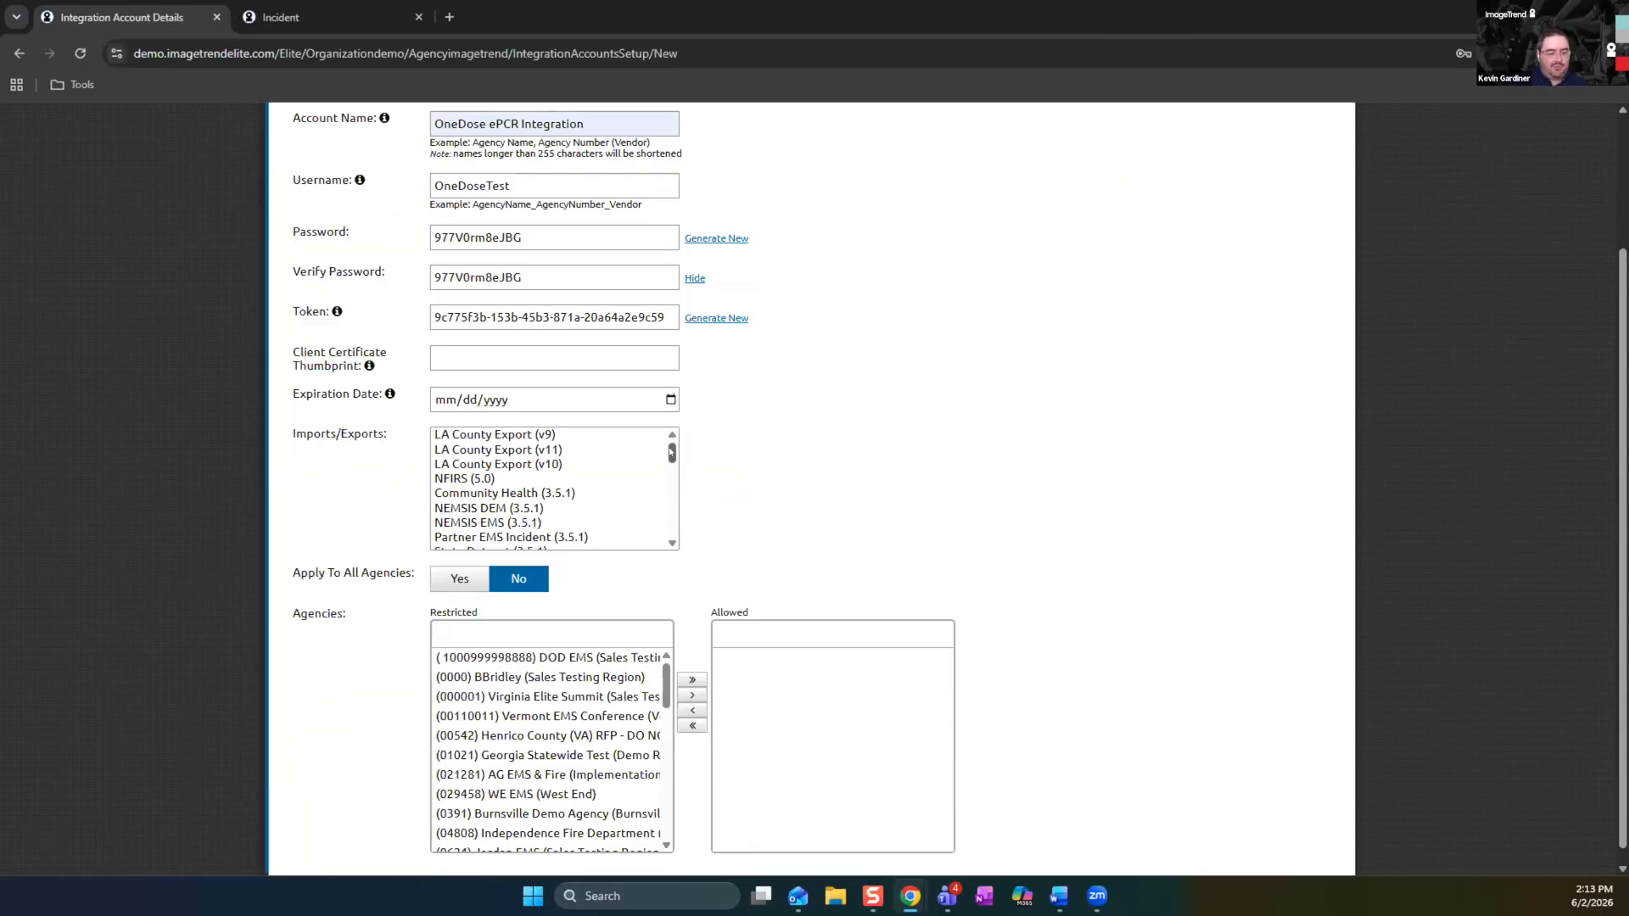
{"action": "scroll", "coordinate": [669, 450], "scroll_direction": "down", "scroll_amount": 1}
{"action": "left_click", "coordinate": [455, 499]}
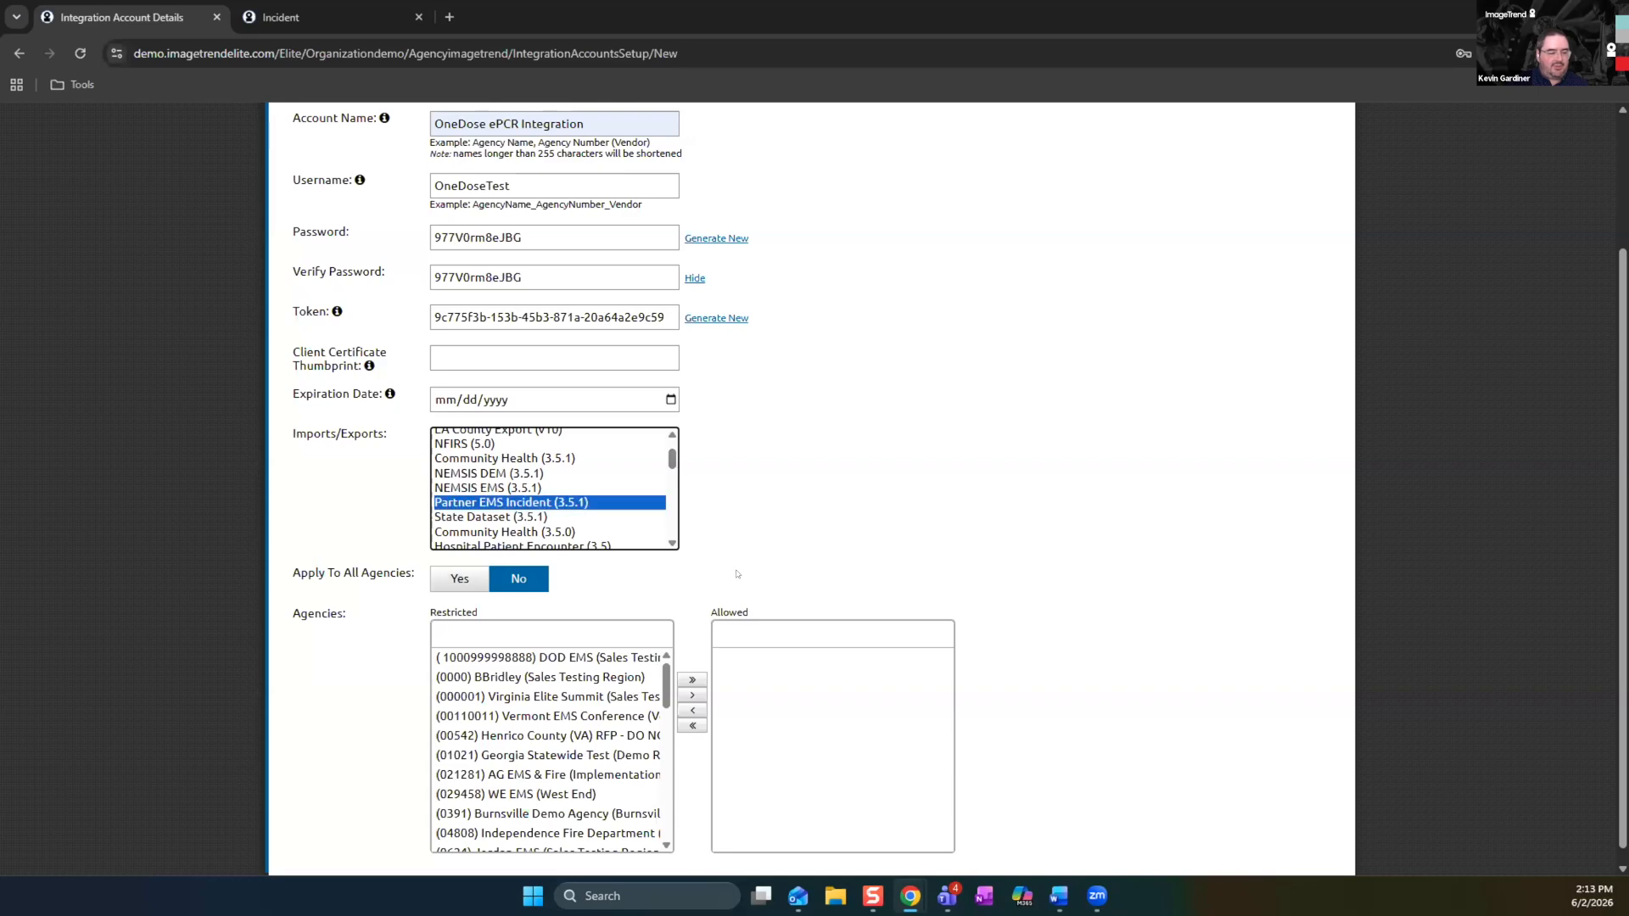
{"action": "left_click_drag", "start_coordinate": [670, 464], "coordinate": [670, 472]}
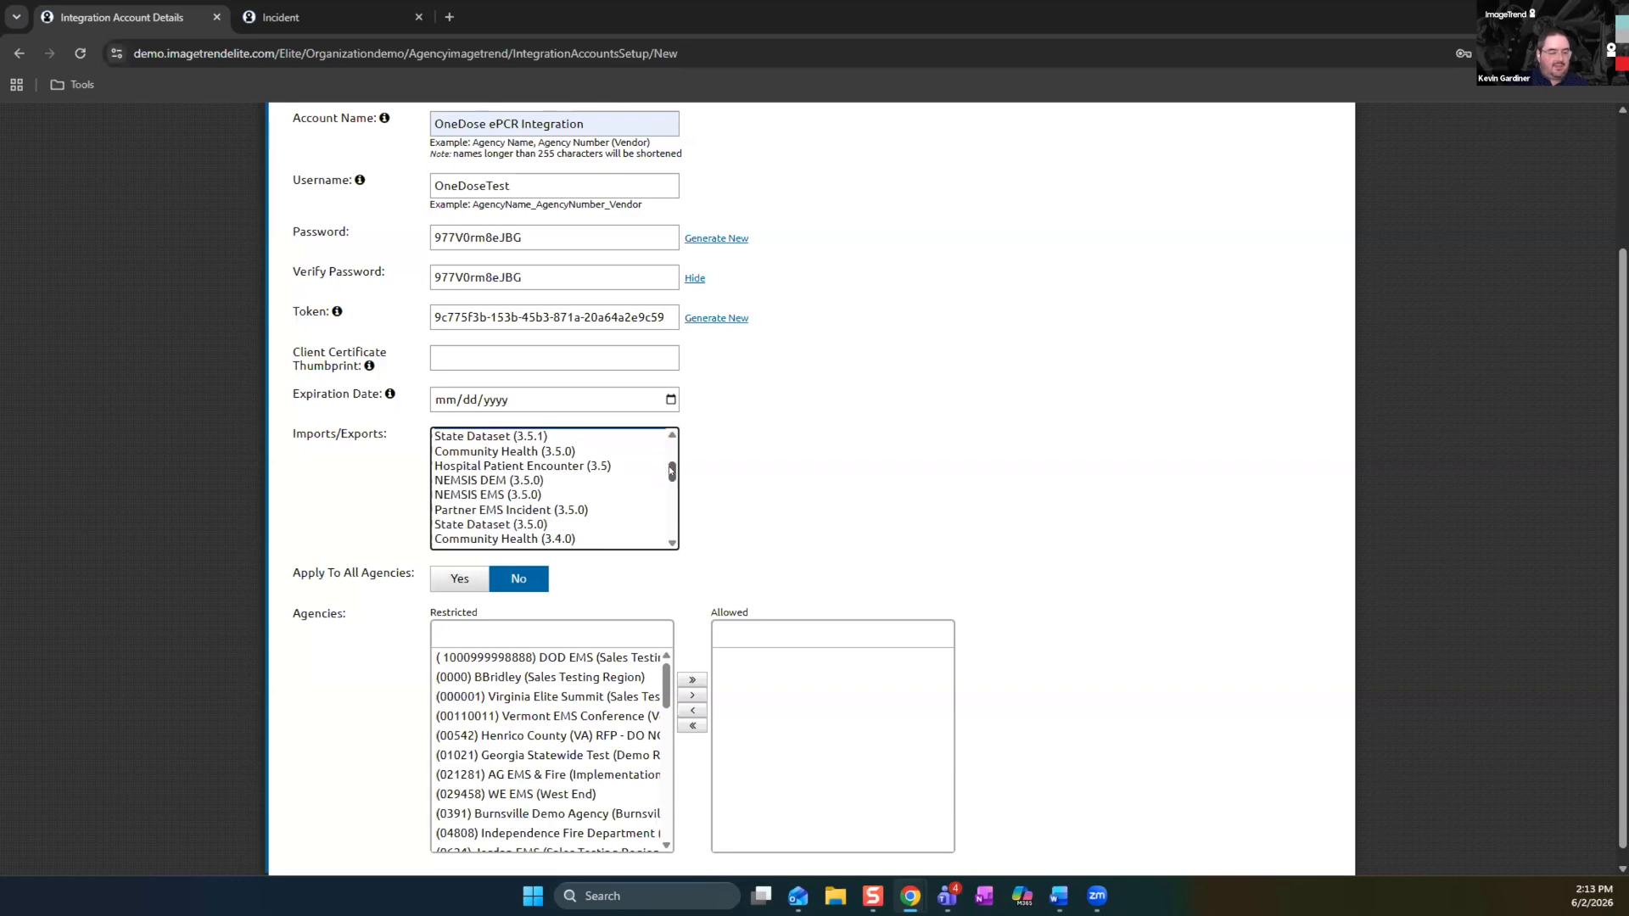
{"action": "left_click", "coordinate": [581, 510]}
{"action": "left_click_drag", "start_coordinate": [670, 472], "coordinate": [669, 467]}
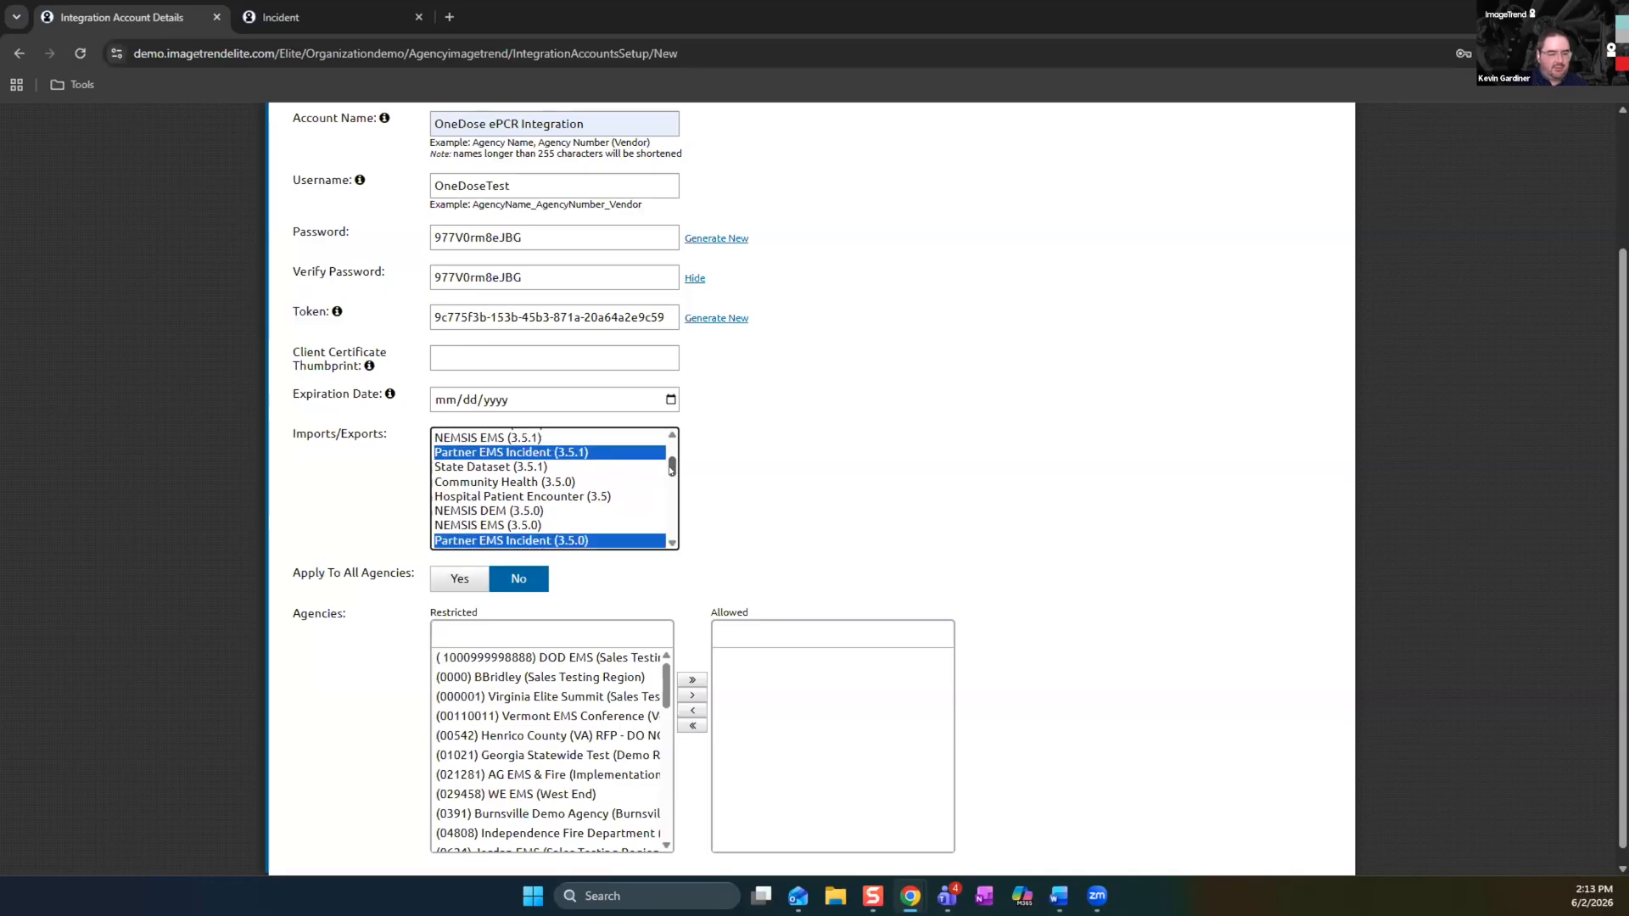
Filter the restricted agencies by Demo and move Demo Agency (Sales Testing Region) to the allowed agencies
{"action": "left_click", "coordinate": [560, 632]}
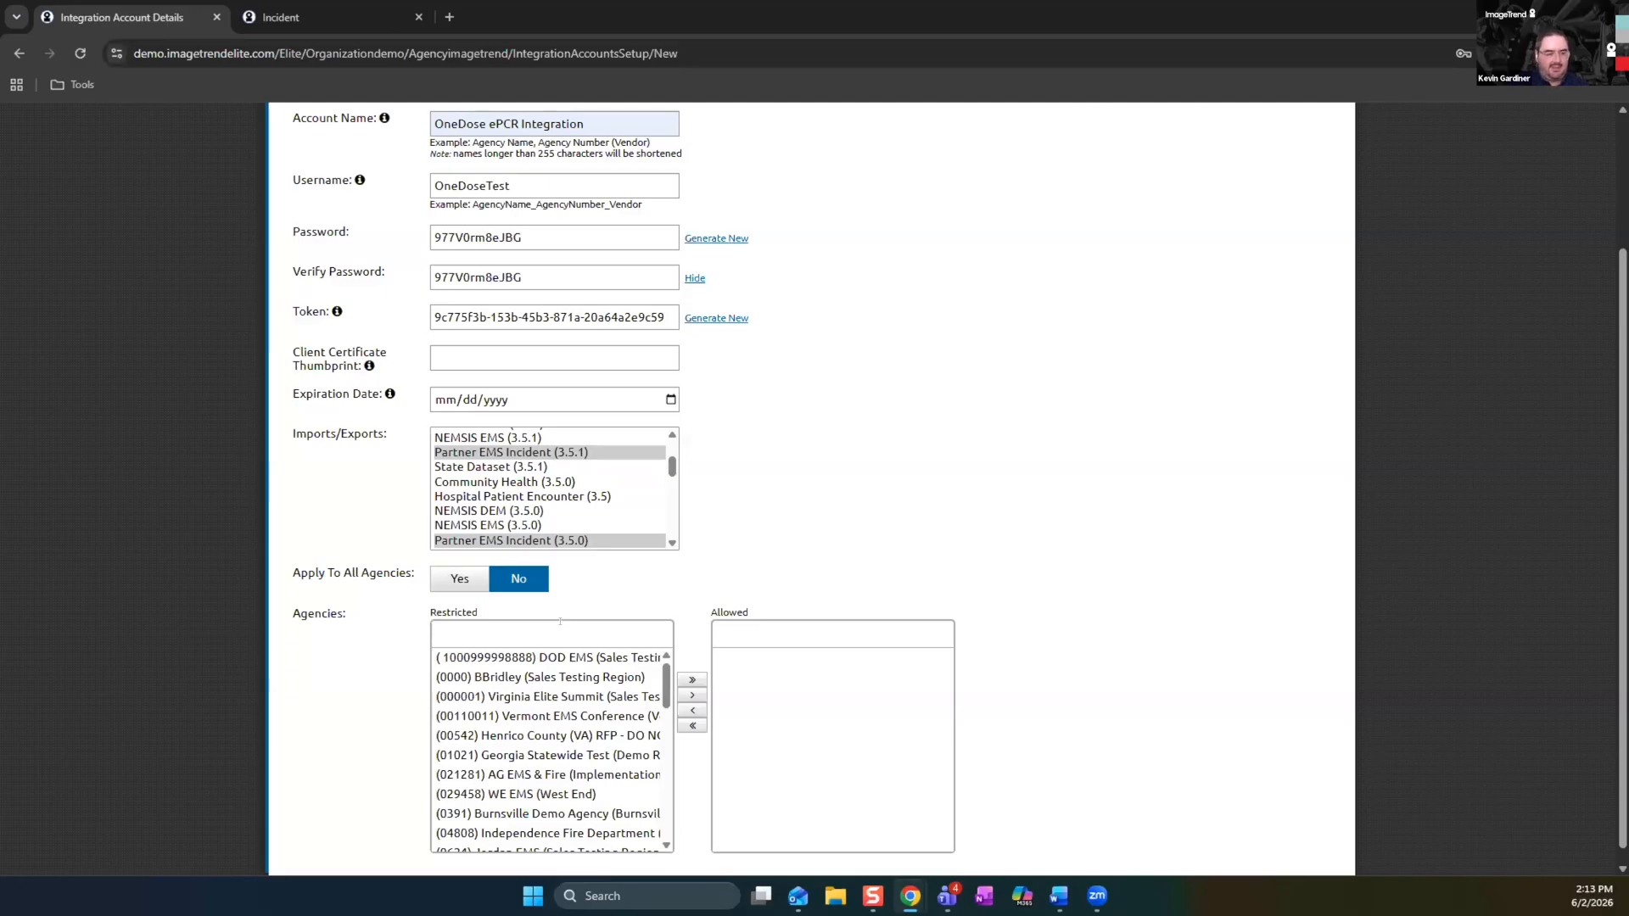
{"action": "type", "text": "Dose"}
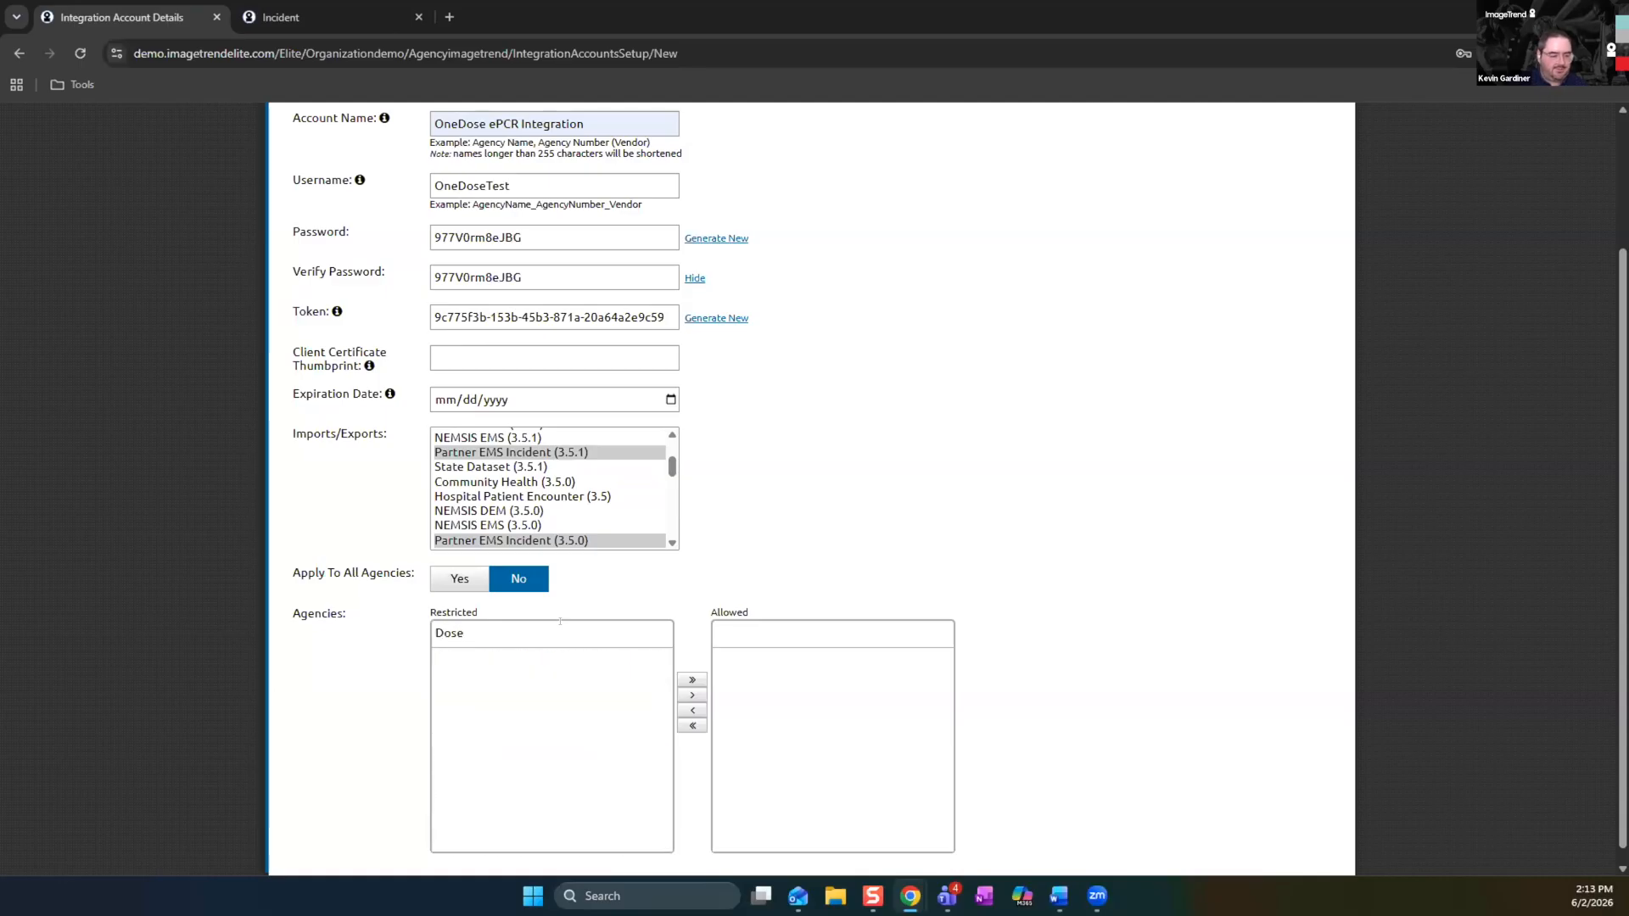
{"action": "key", "text": "BackSpace"}
{"action": "key", "text": "BackSpace"}
{"action": "key", "text": "BackSpace"}
{"action": "type", "text": "emo"}
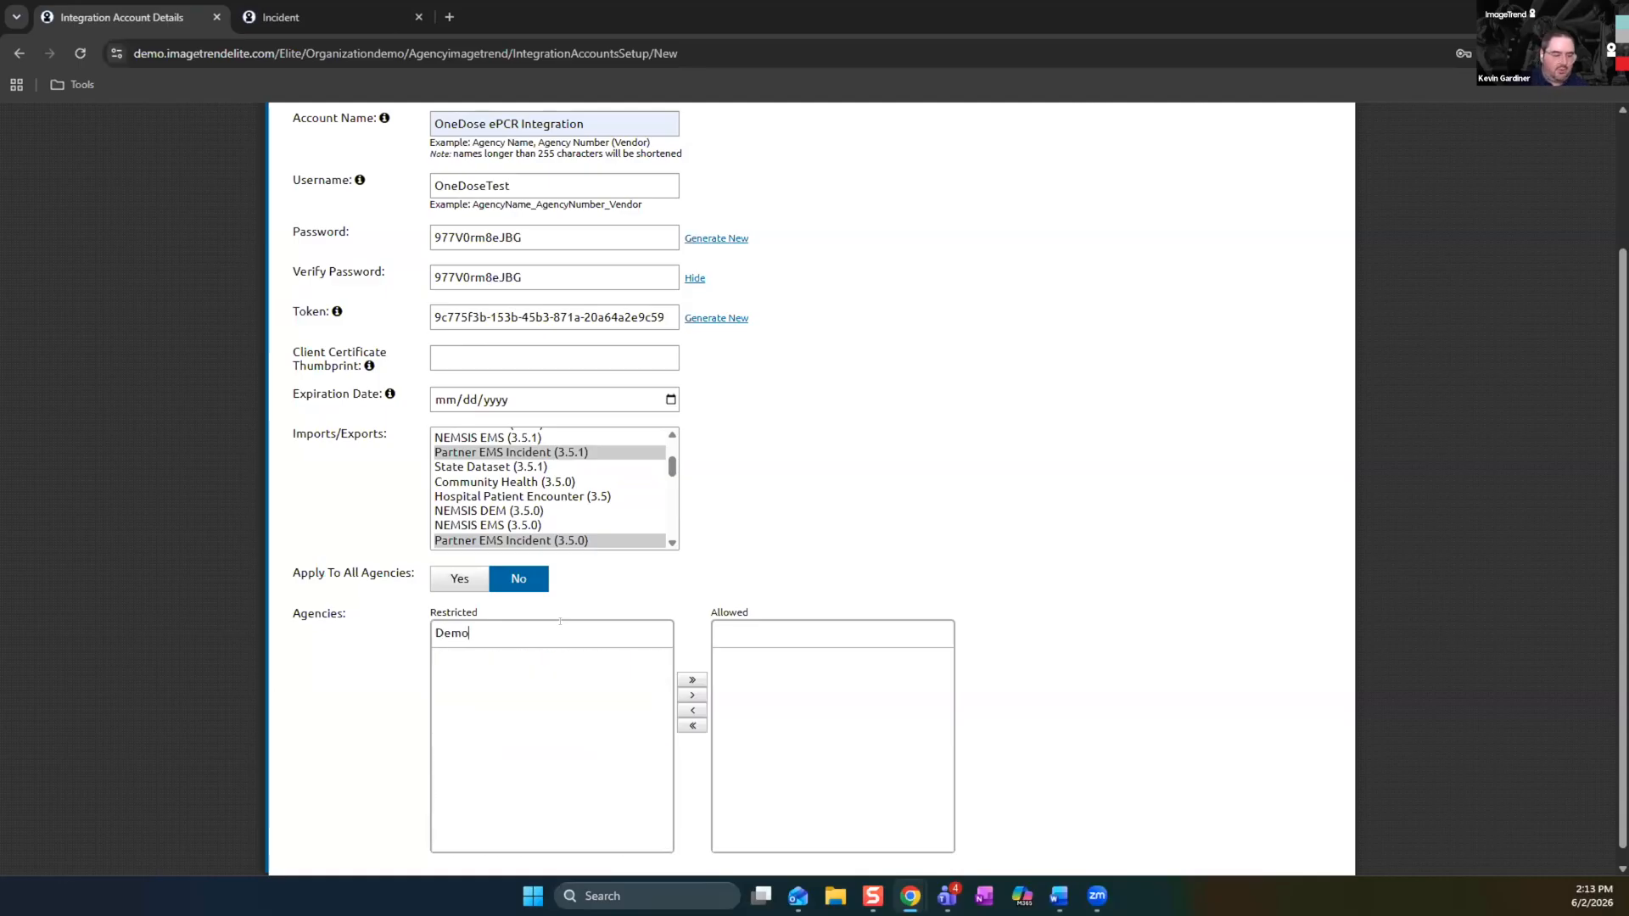
{"action": "left_click", "coordinate": [535, 796]}
{"action": "left_click", "coordinate": [693, 695]}
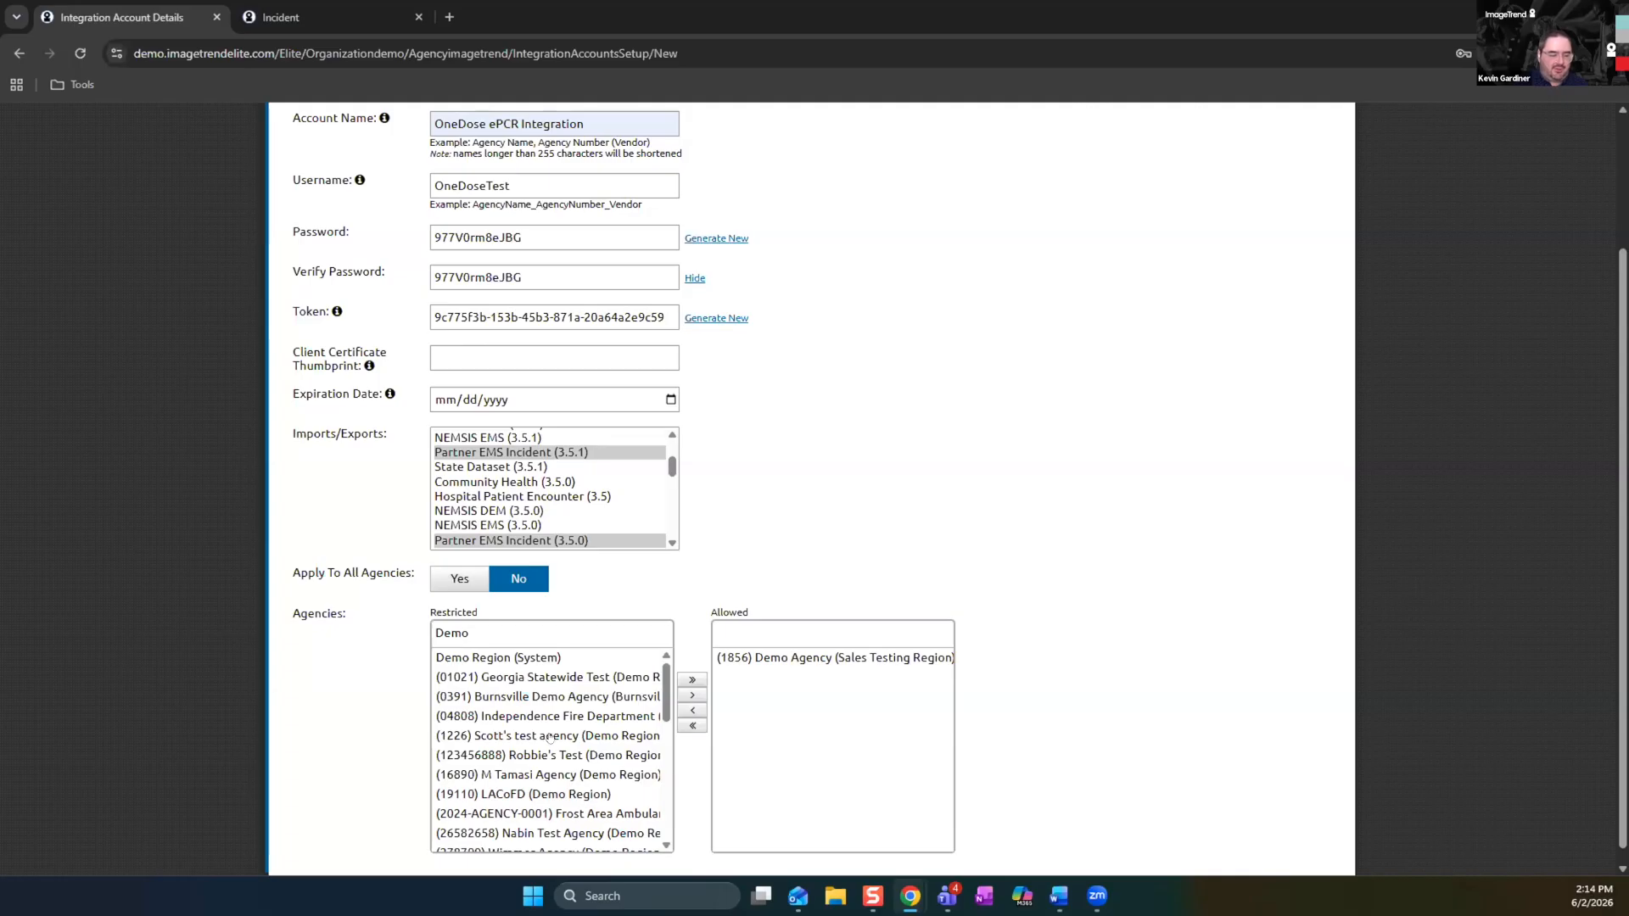
Also allow the Demo Region agency listed directly above LACoFD for the integration account
{"action": "scroll", "coordinate": [551, 739], "scroll_direction": "up", "scroll_amount": 2}
{"action": "scroll", "coordinate": [586, 755], "scroll_direction": "down", "scroll_amount": 2}
{"action": "left_click", "coordinate": [497, 774]}
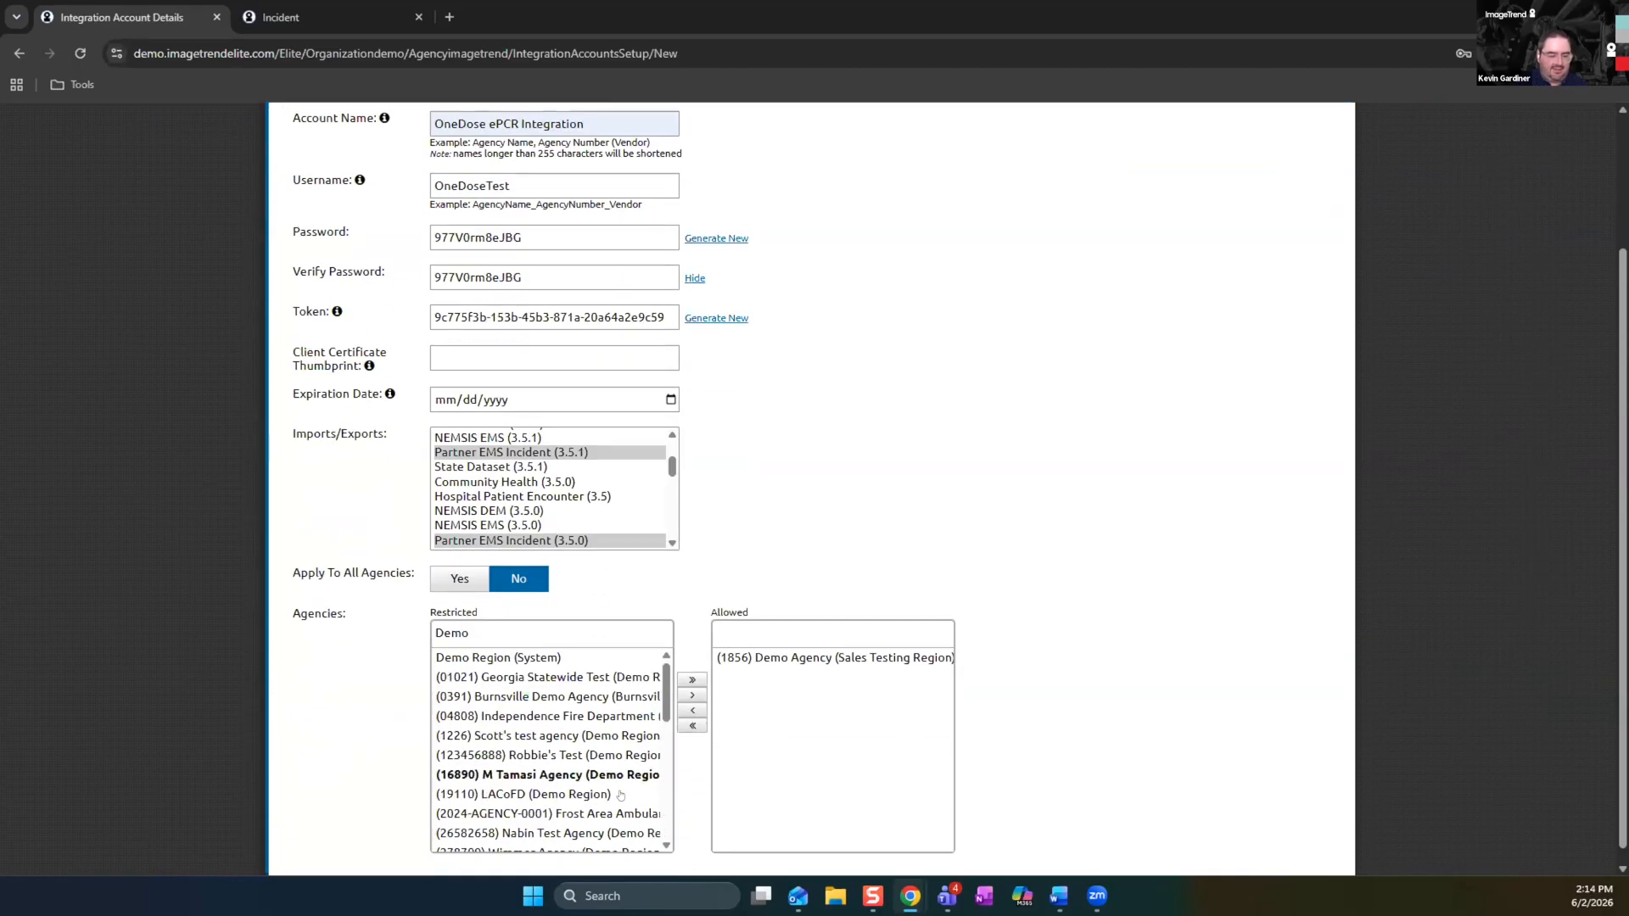
{"action": "left_click", "coordinate": [689, 697]}
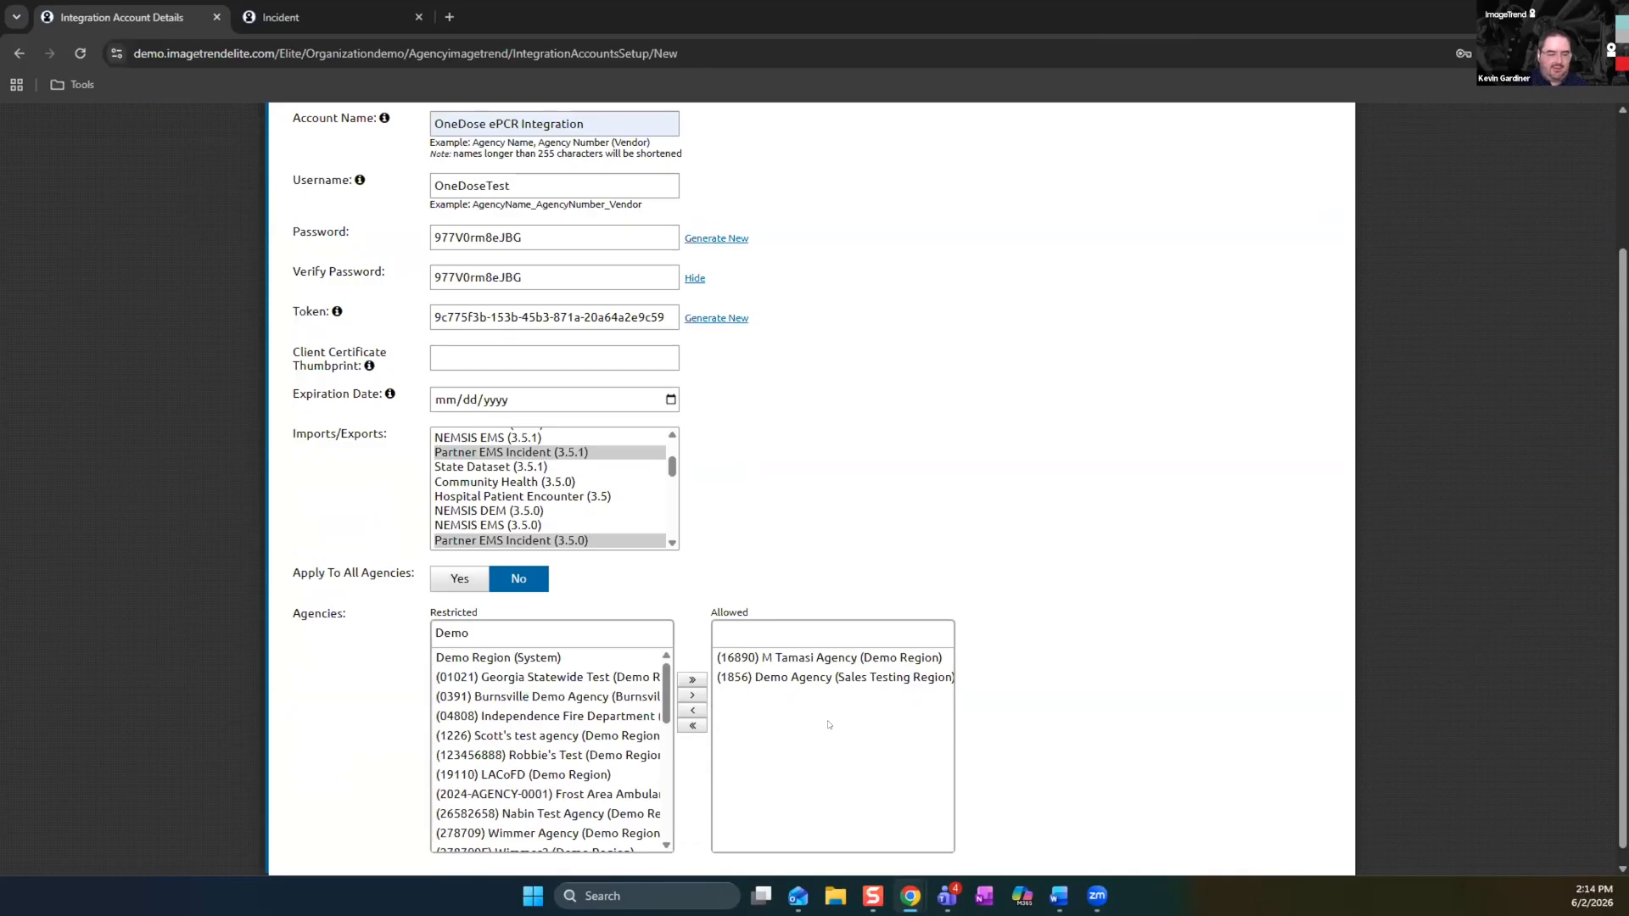
{"action": "scroll", "coordinate": [829, 724], "scroll_direction": "up", "scroll_amount": 3}
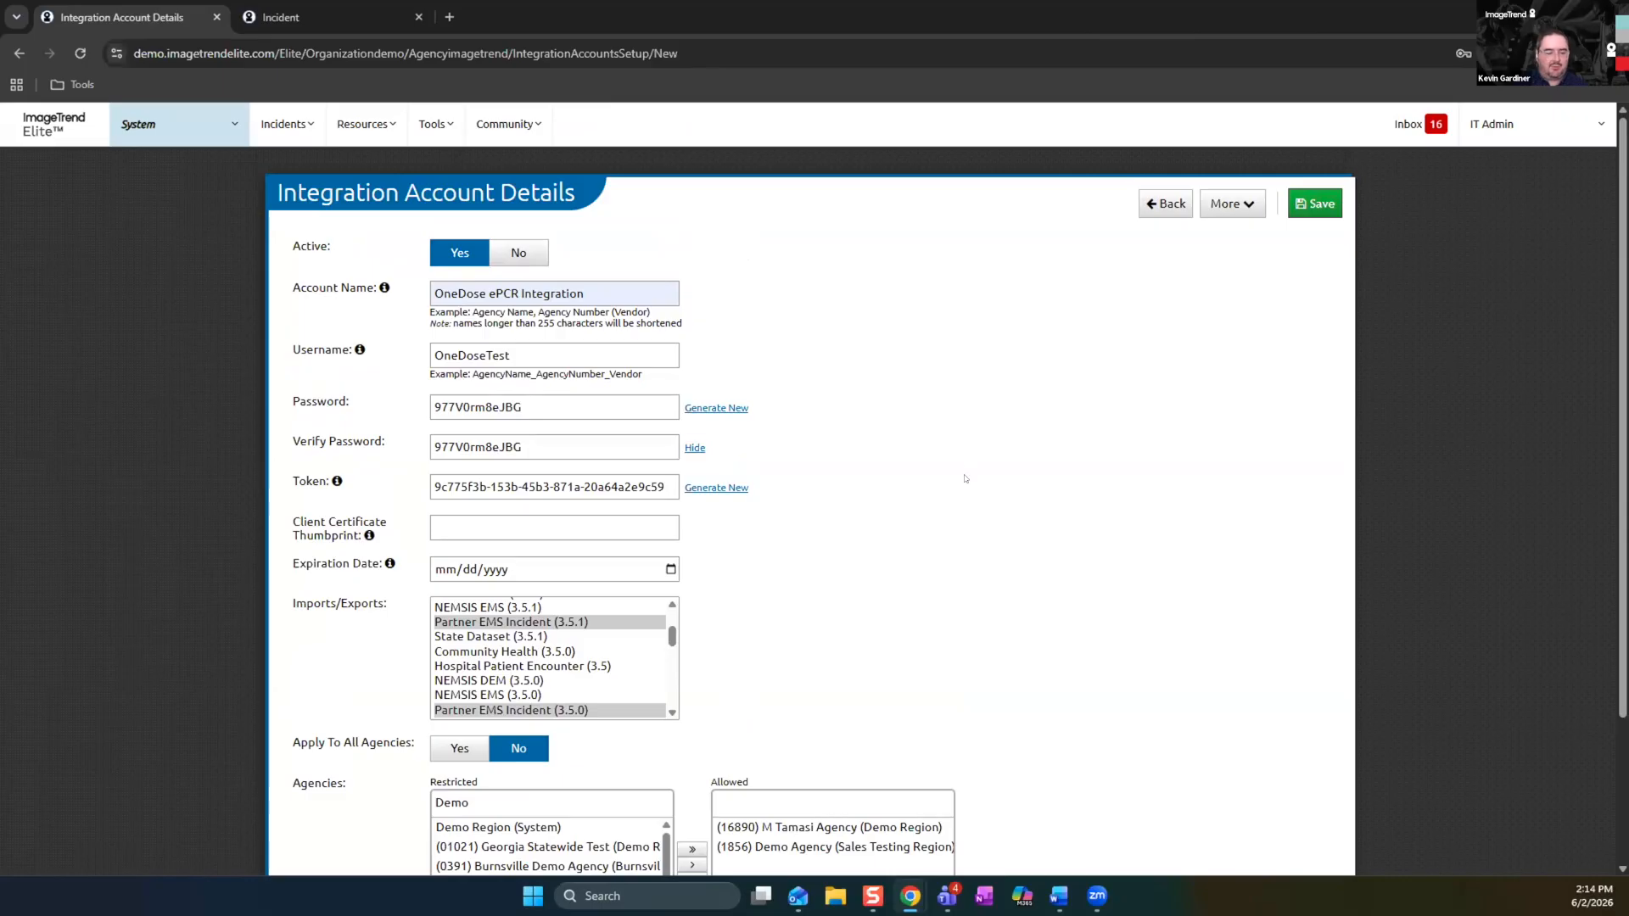
{"action": "scroll", "coordinate": [809, 684], "scroll_direction": "down", "scroll_amount": 2}
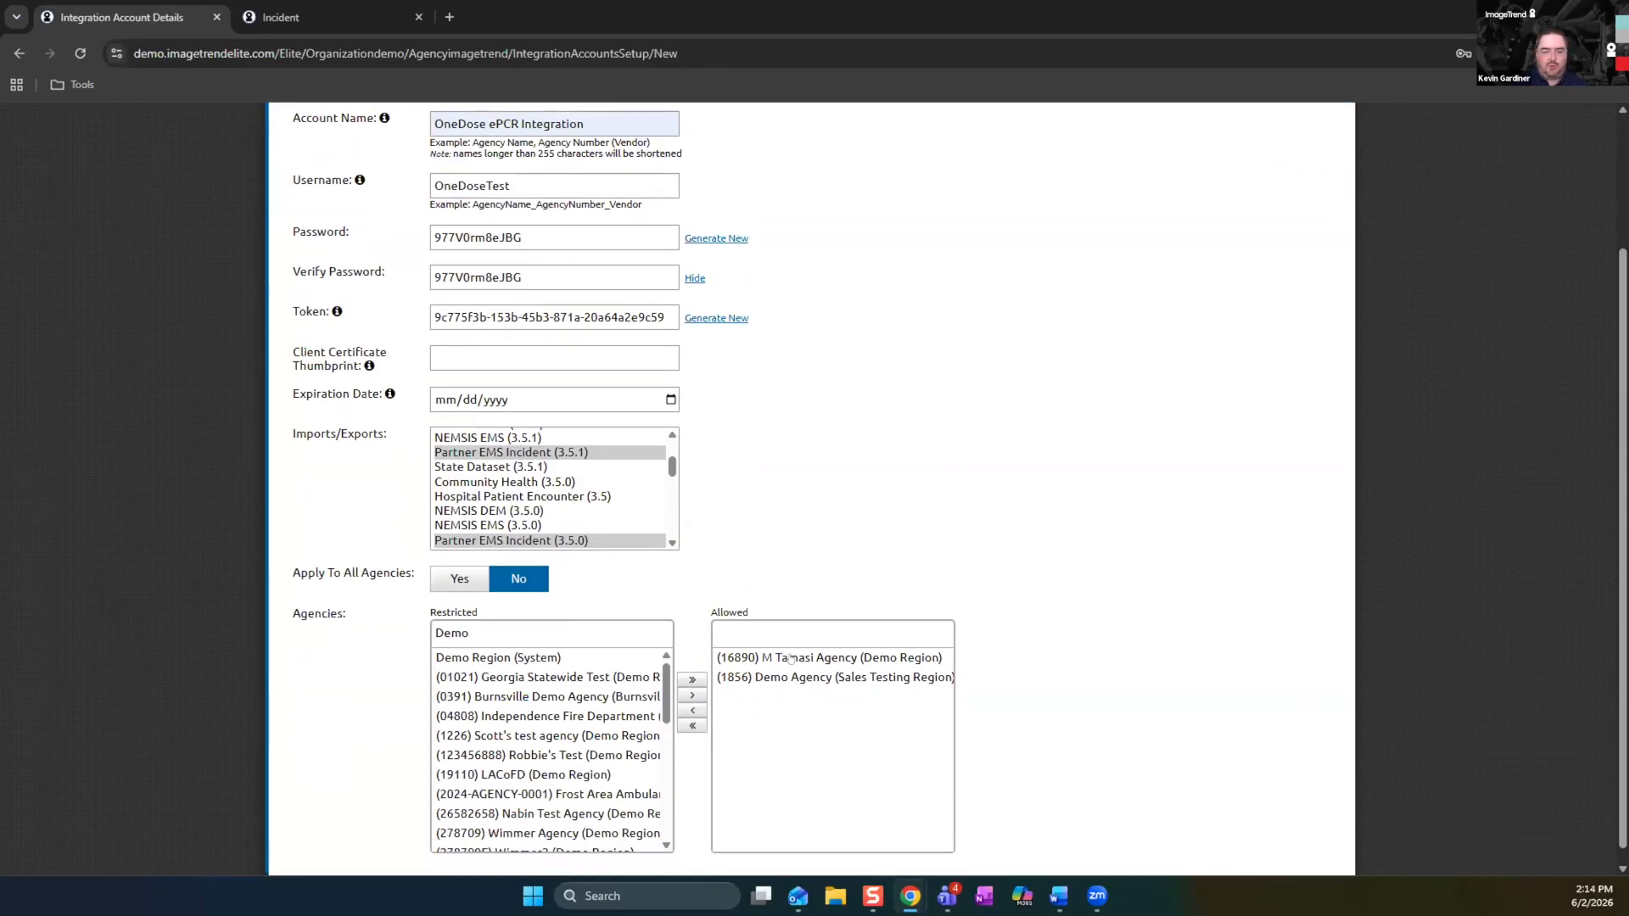
{"action": "scroll", "coordinate": [1007, 467], "scroll_direction": "up", "scroll_amount": 2}
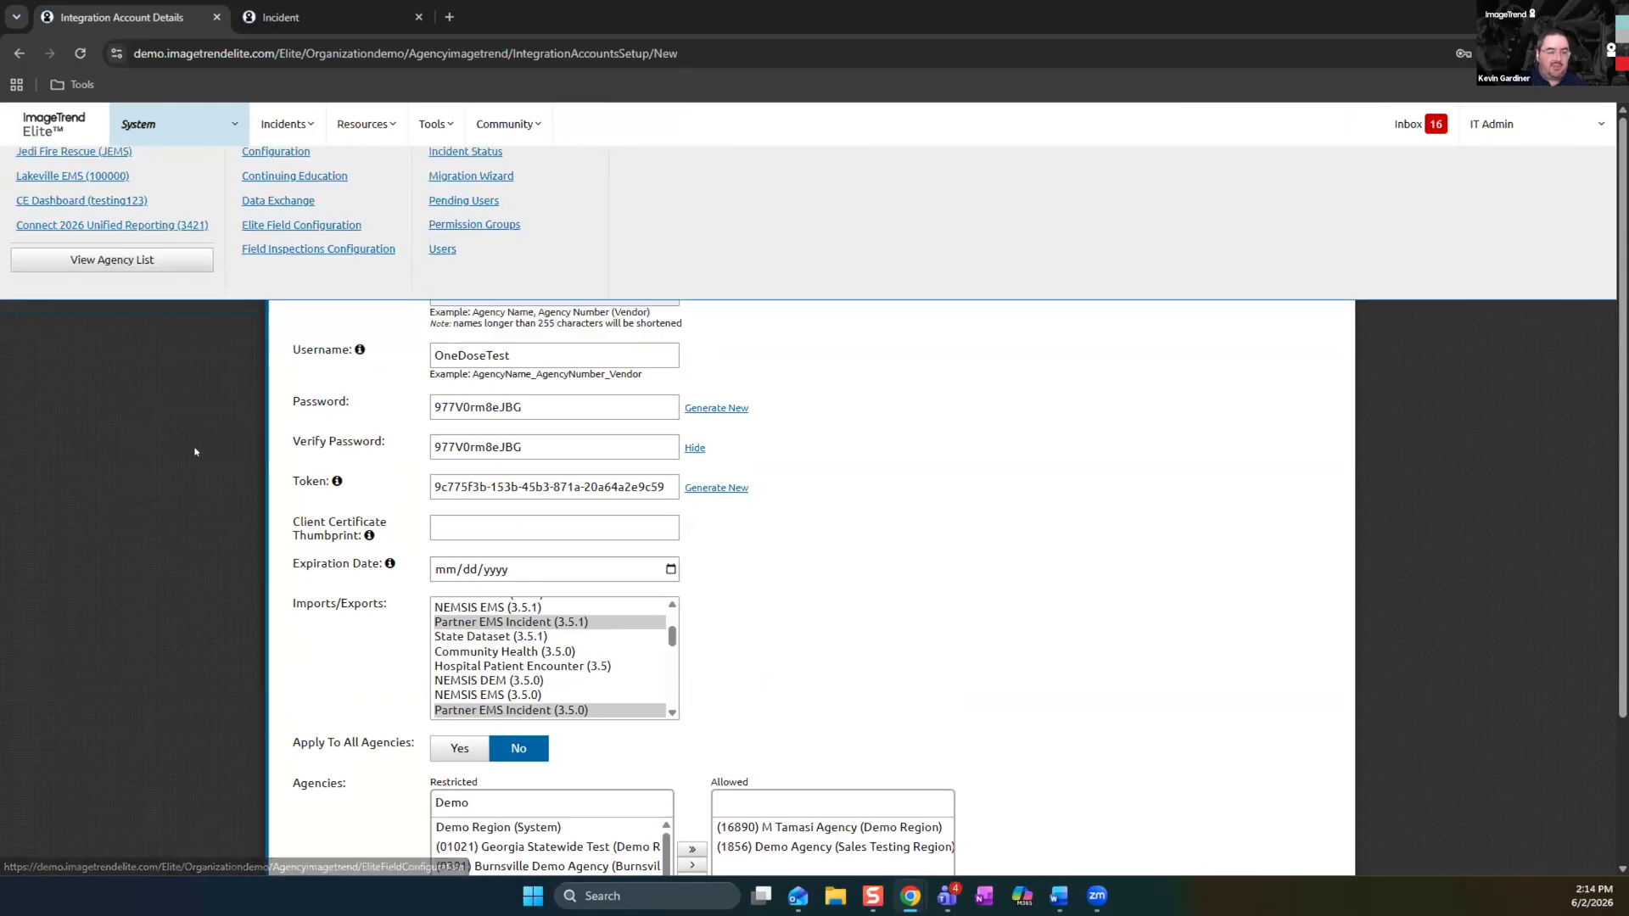
{"action": "scroll", "coordinate": [875, 535], "scroll_direction": "down", "scroll_amount": 2}
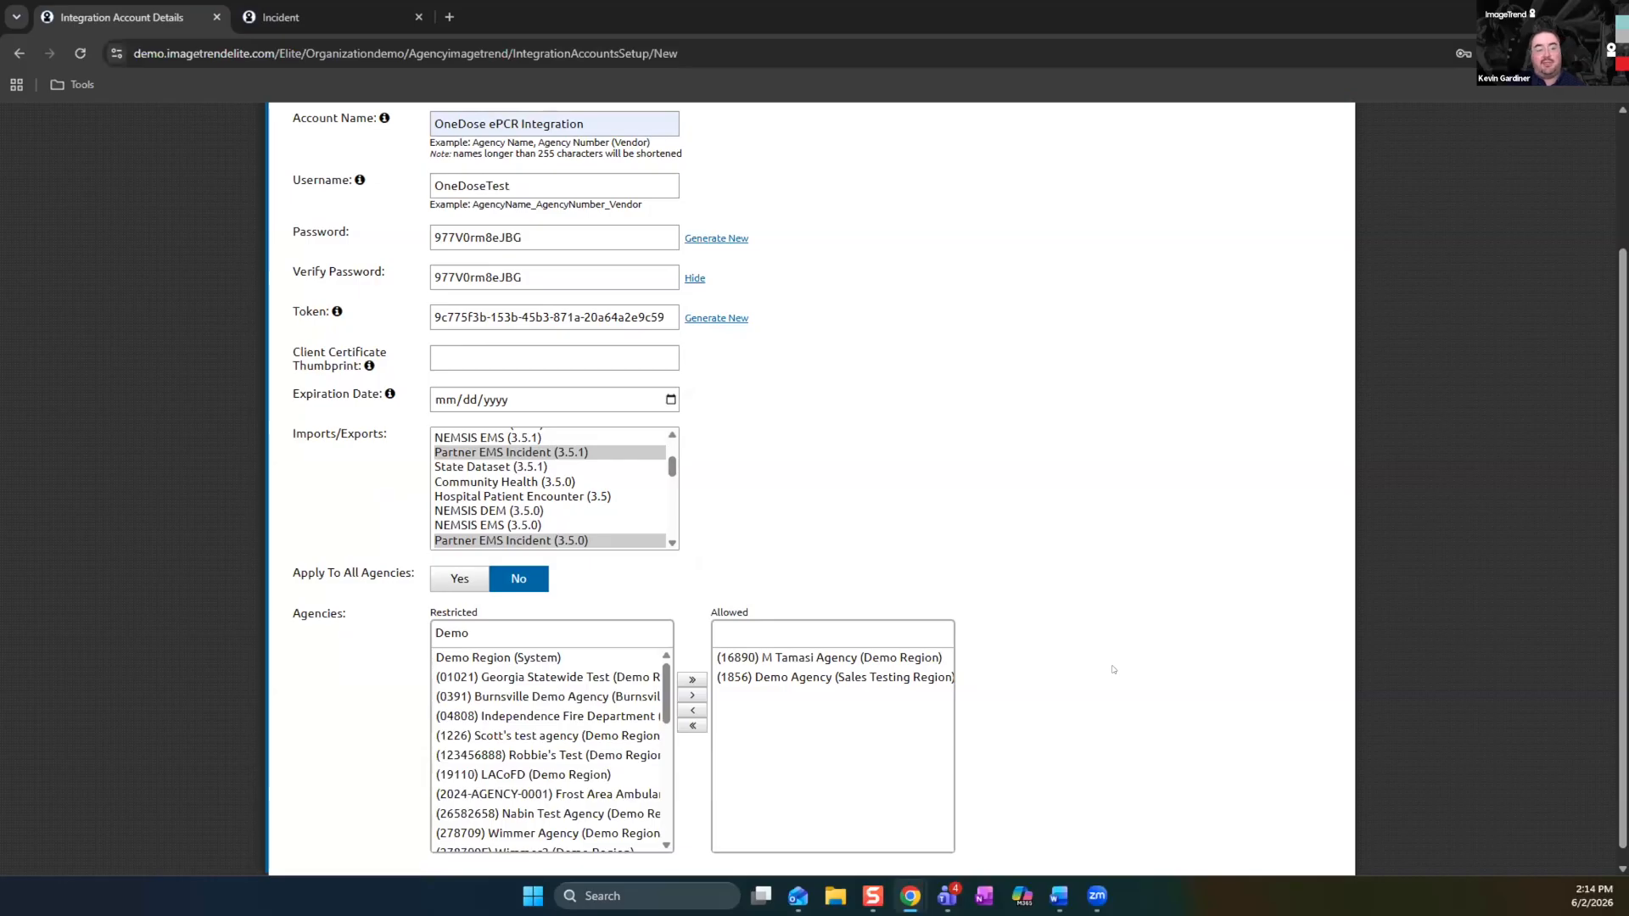
{"action": "scroll", "coordinate": [1022, 632], "scroll_direction": "up", "scroll_amount": 2}
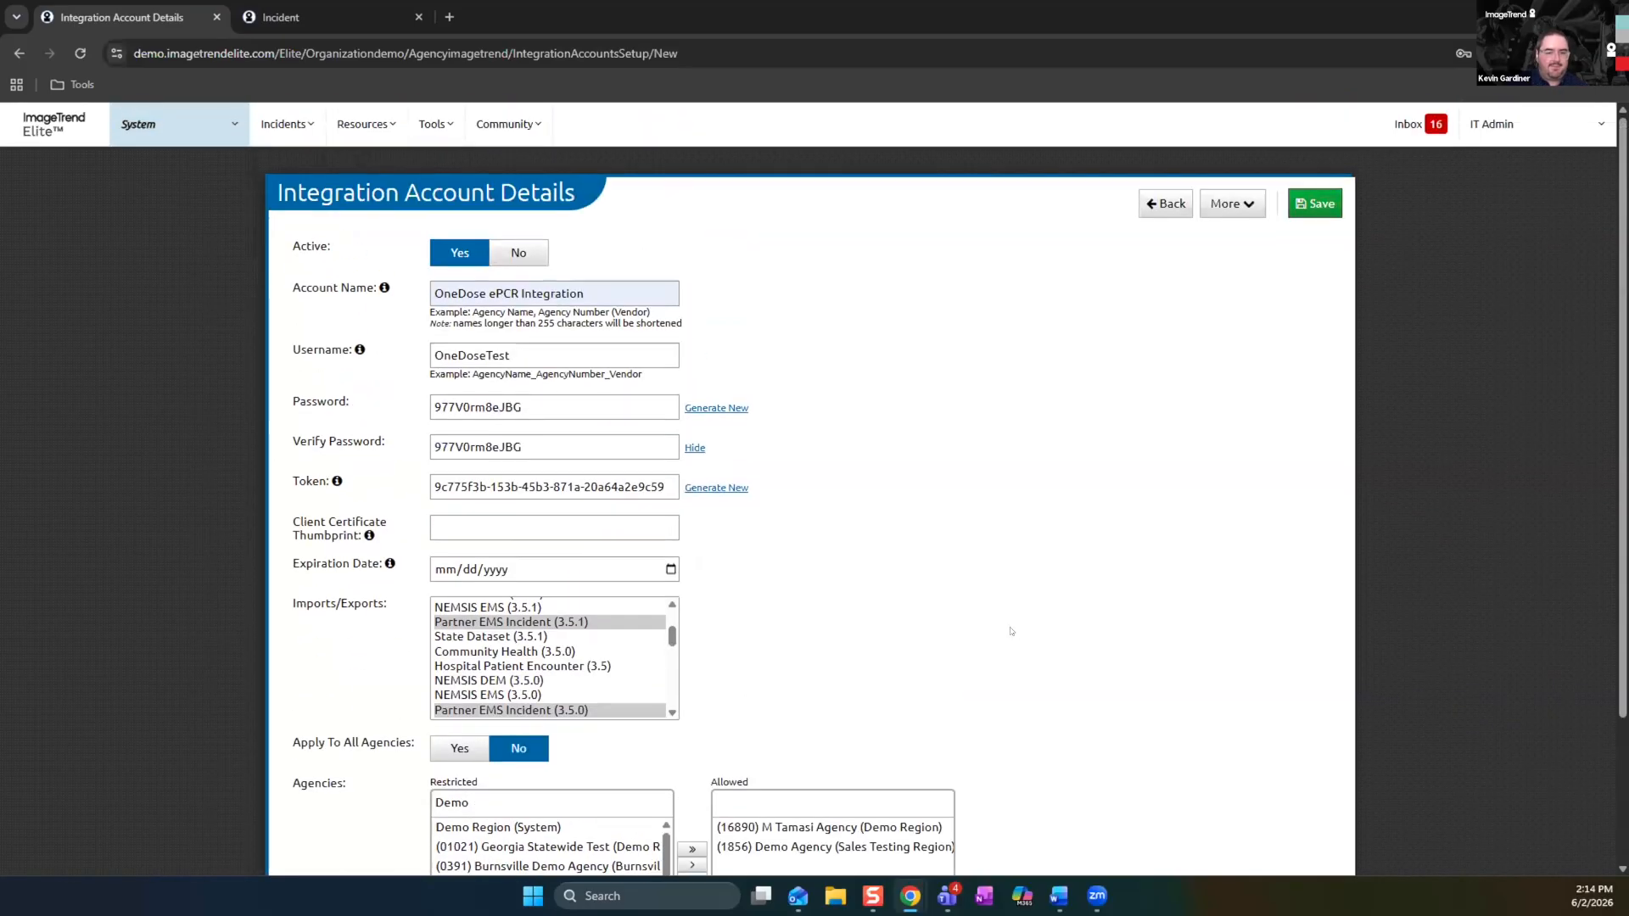
Switch from the System level to Demo Agency and start a new endpoint in its Data Exchange
{"action": "left_click", "coordinate": [227, 126]}
{"action": "left_click", "coordinate": [76, 175]}
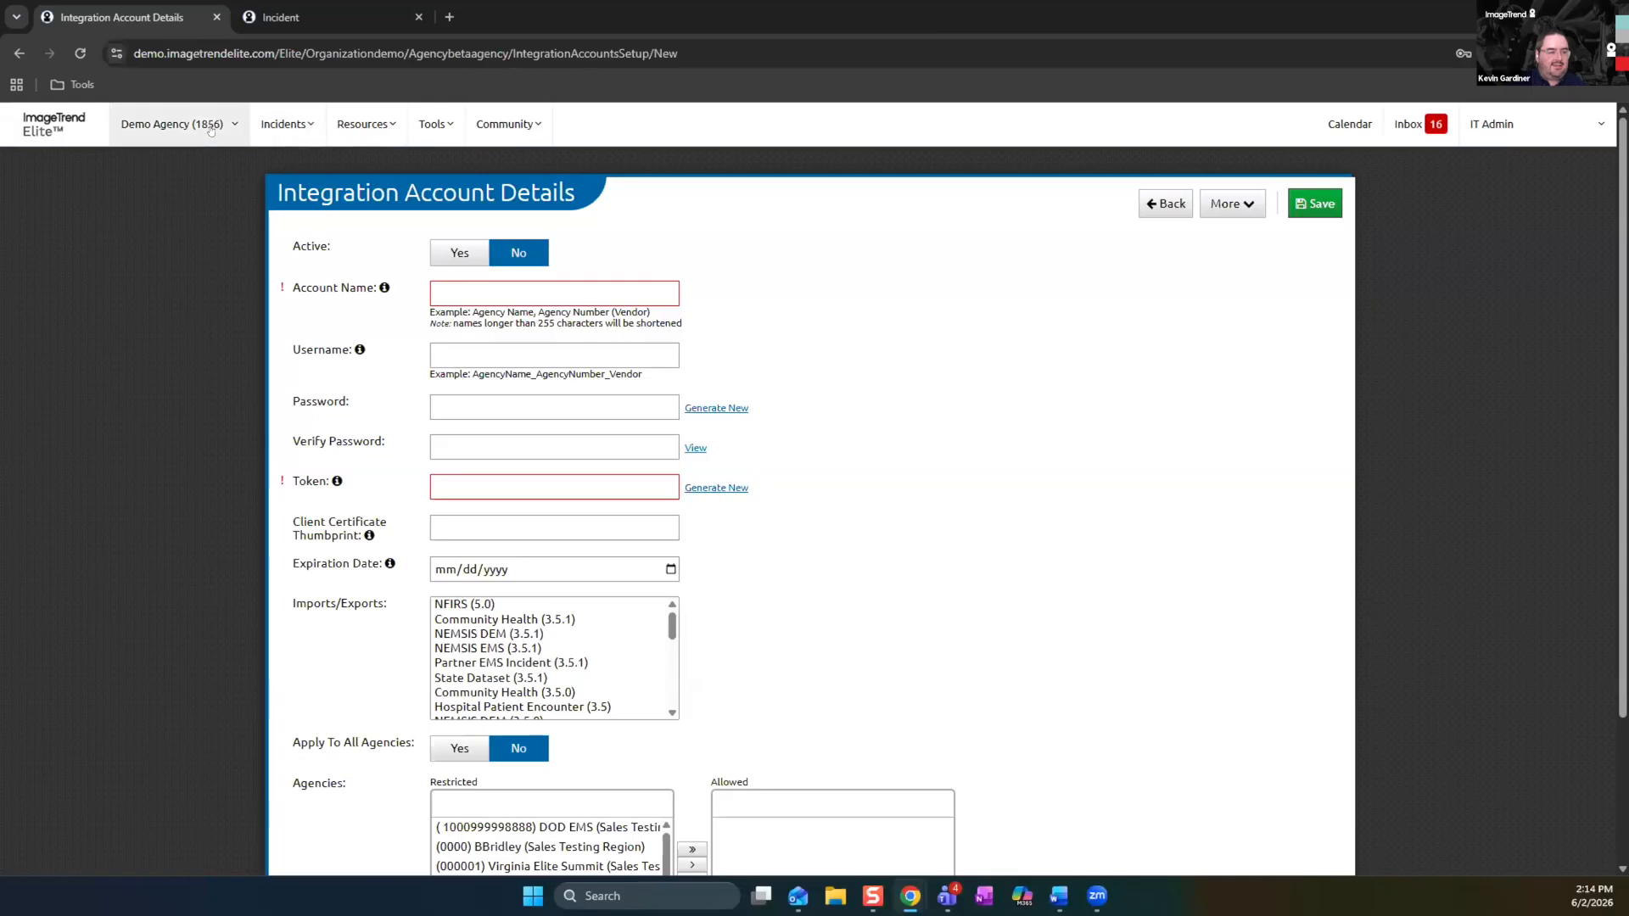
{"action": "left_click", "coordinate": [211, 128]}
{"action": "left_click", "coordinate": [285, 249]}
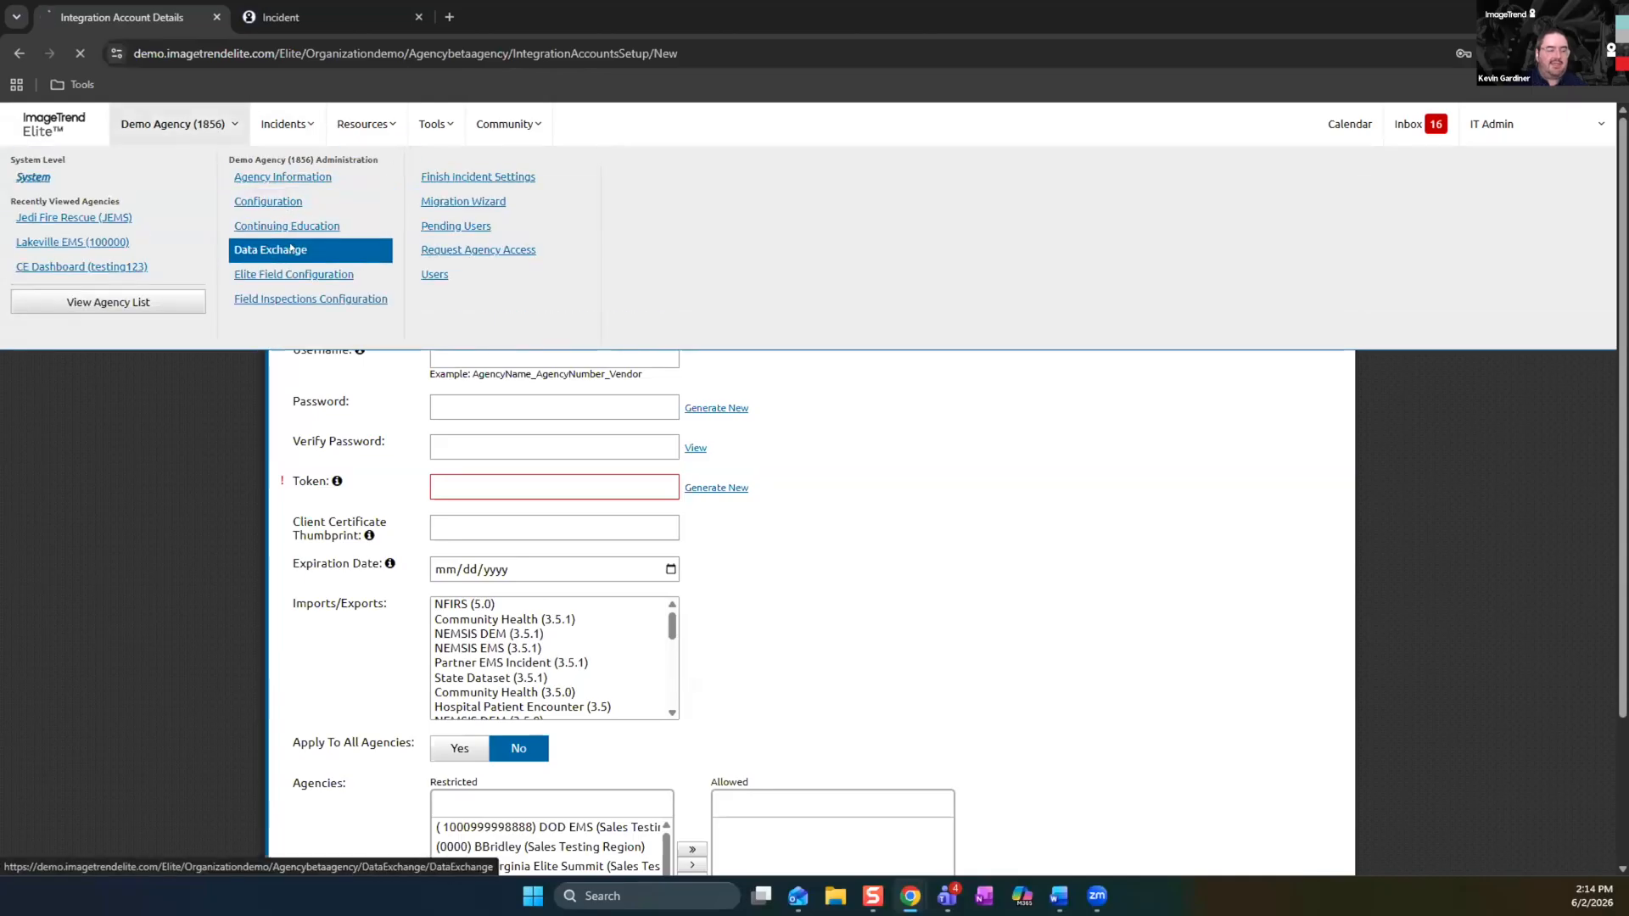
{"action": "left_click", "coordinate": [339, 294]}
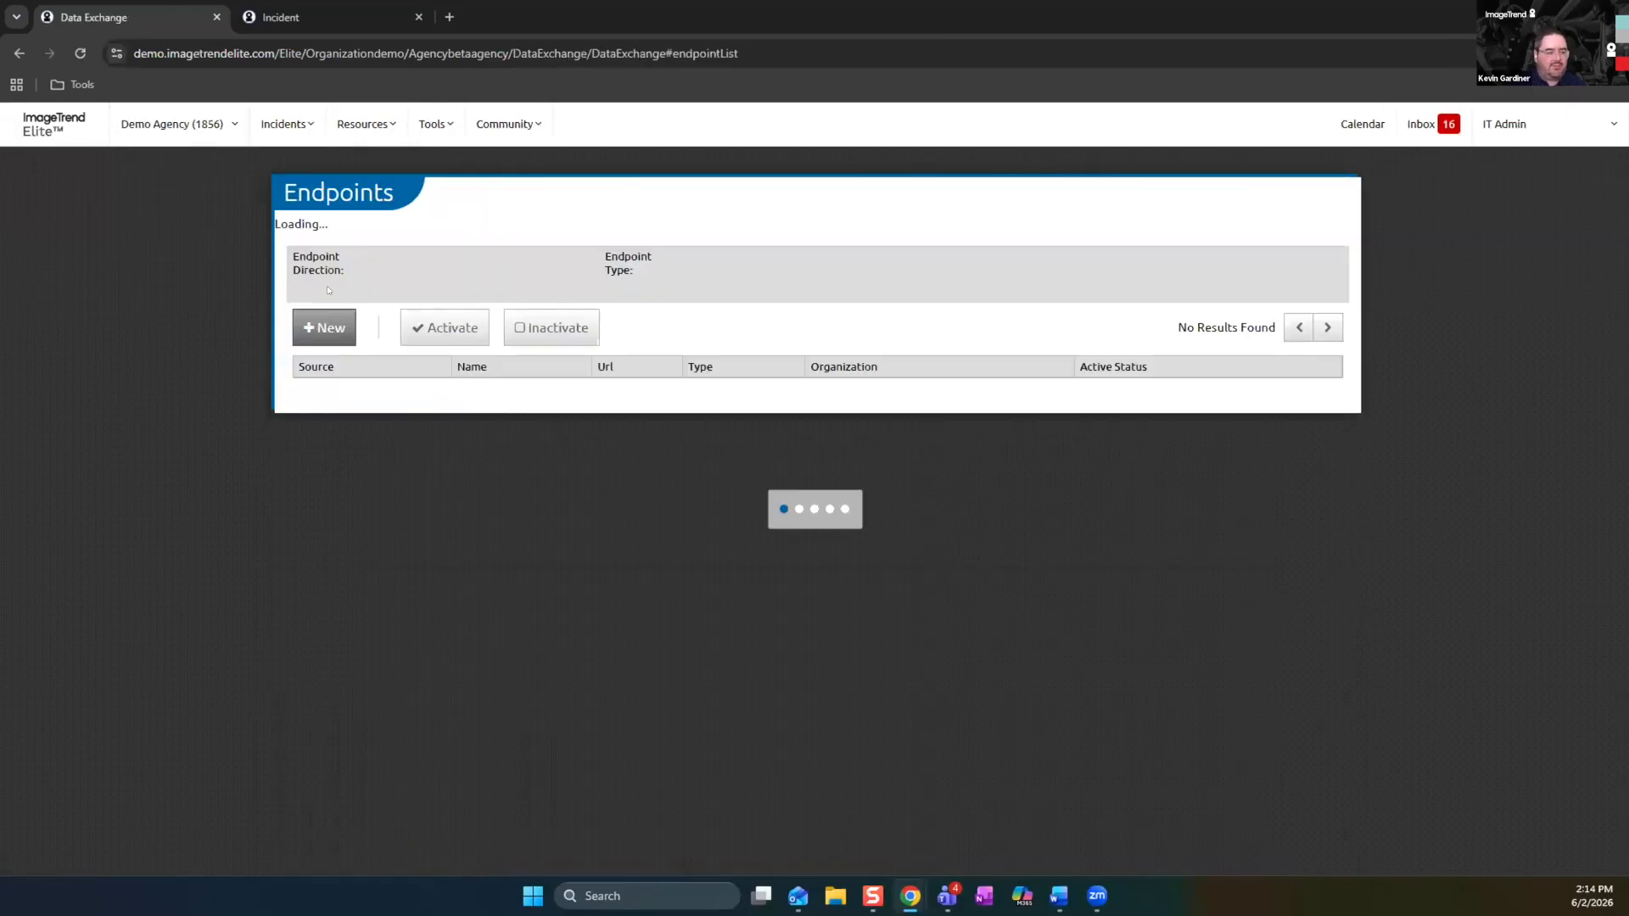
{"action": "left_click", "coordinate": [343, 312]}
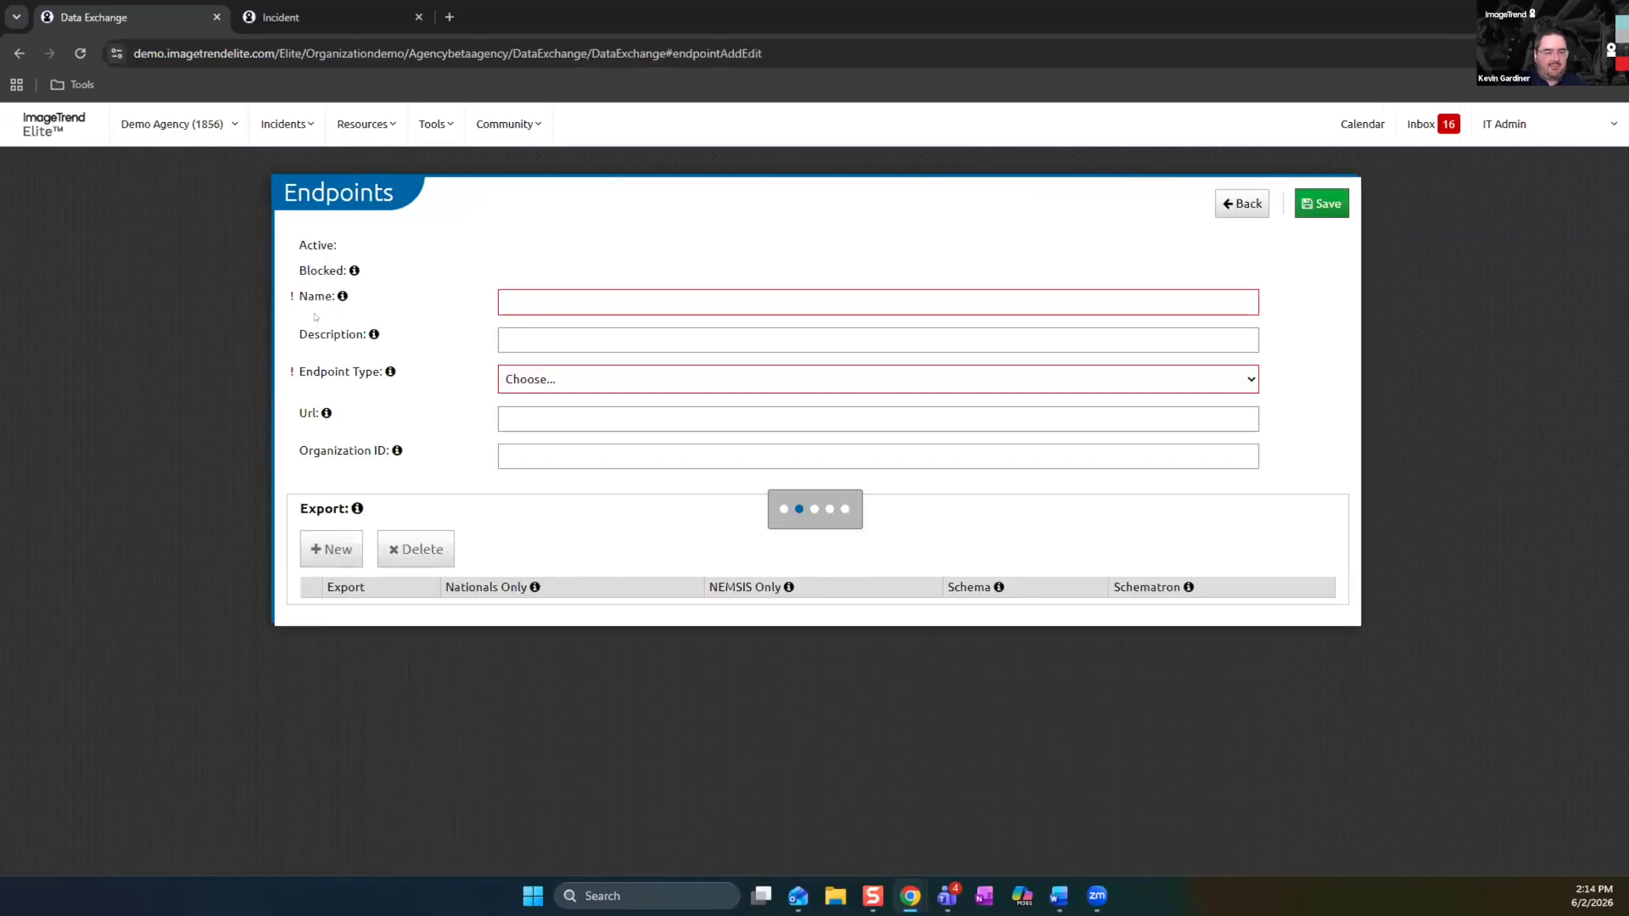
Make the new endpoint active and name it OneDose ePCR Integration
{"action": "left_click", "coordinate": [509, 261]}
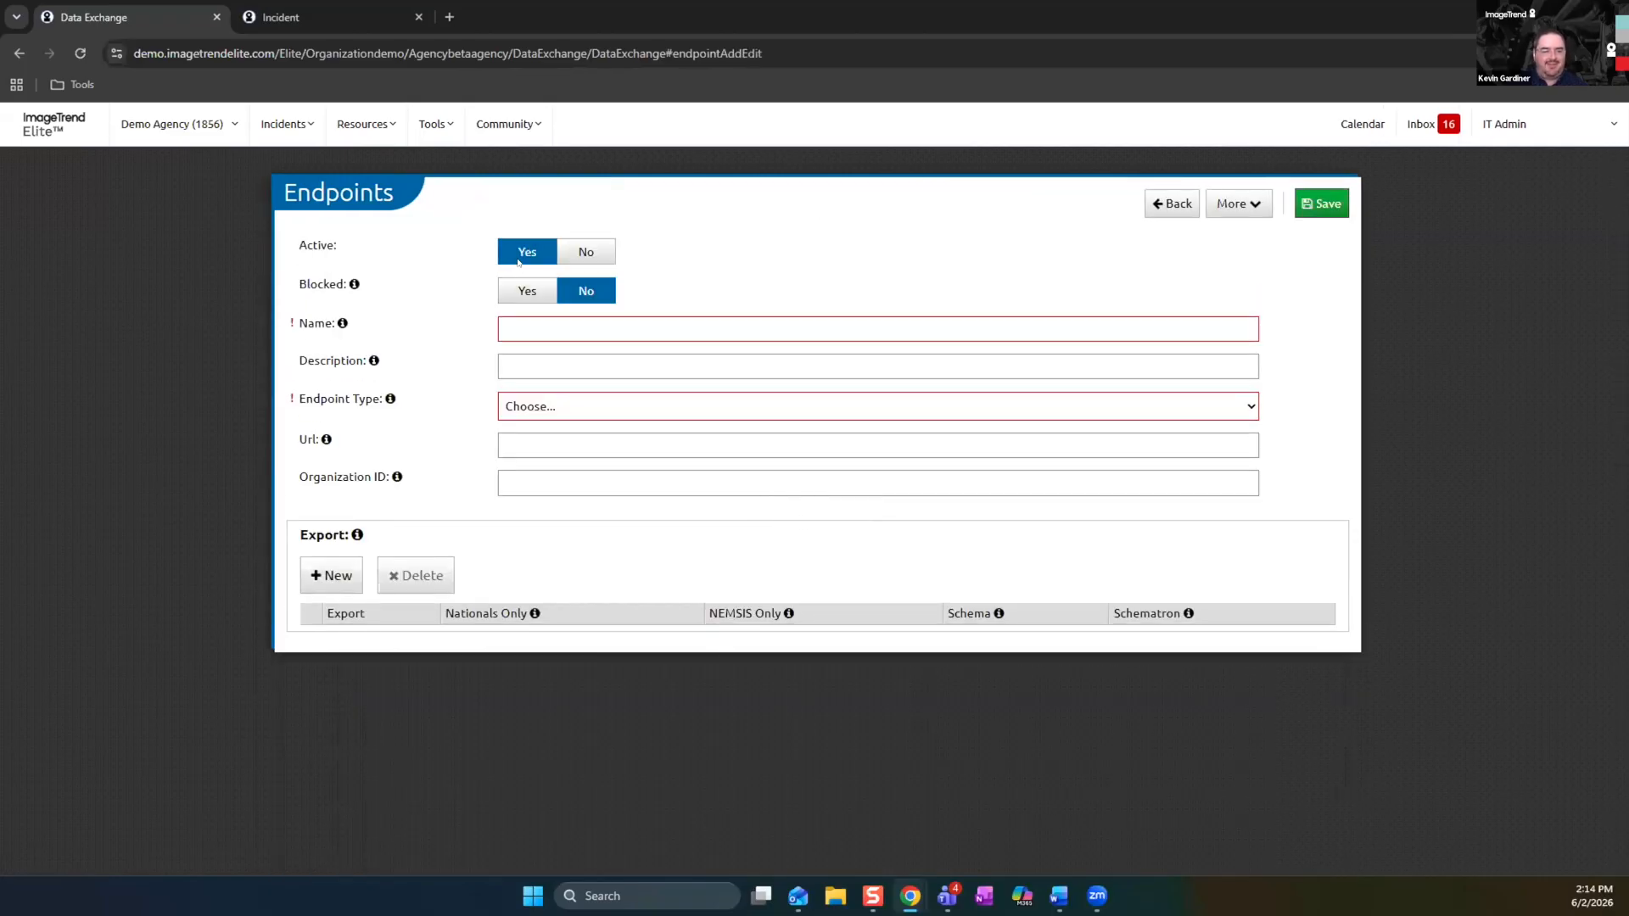
{"action": "left_click", "coordinate": [520, 325]}
{"action": "type", "text": "OneDose ePCR Integration"}
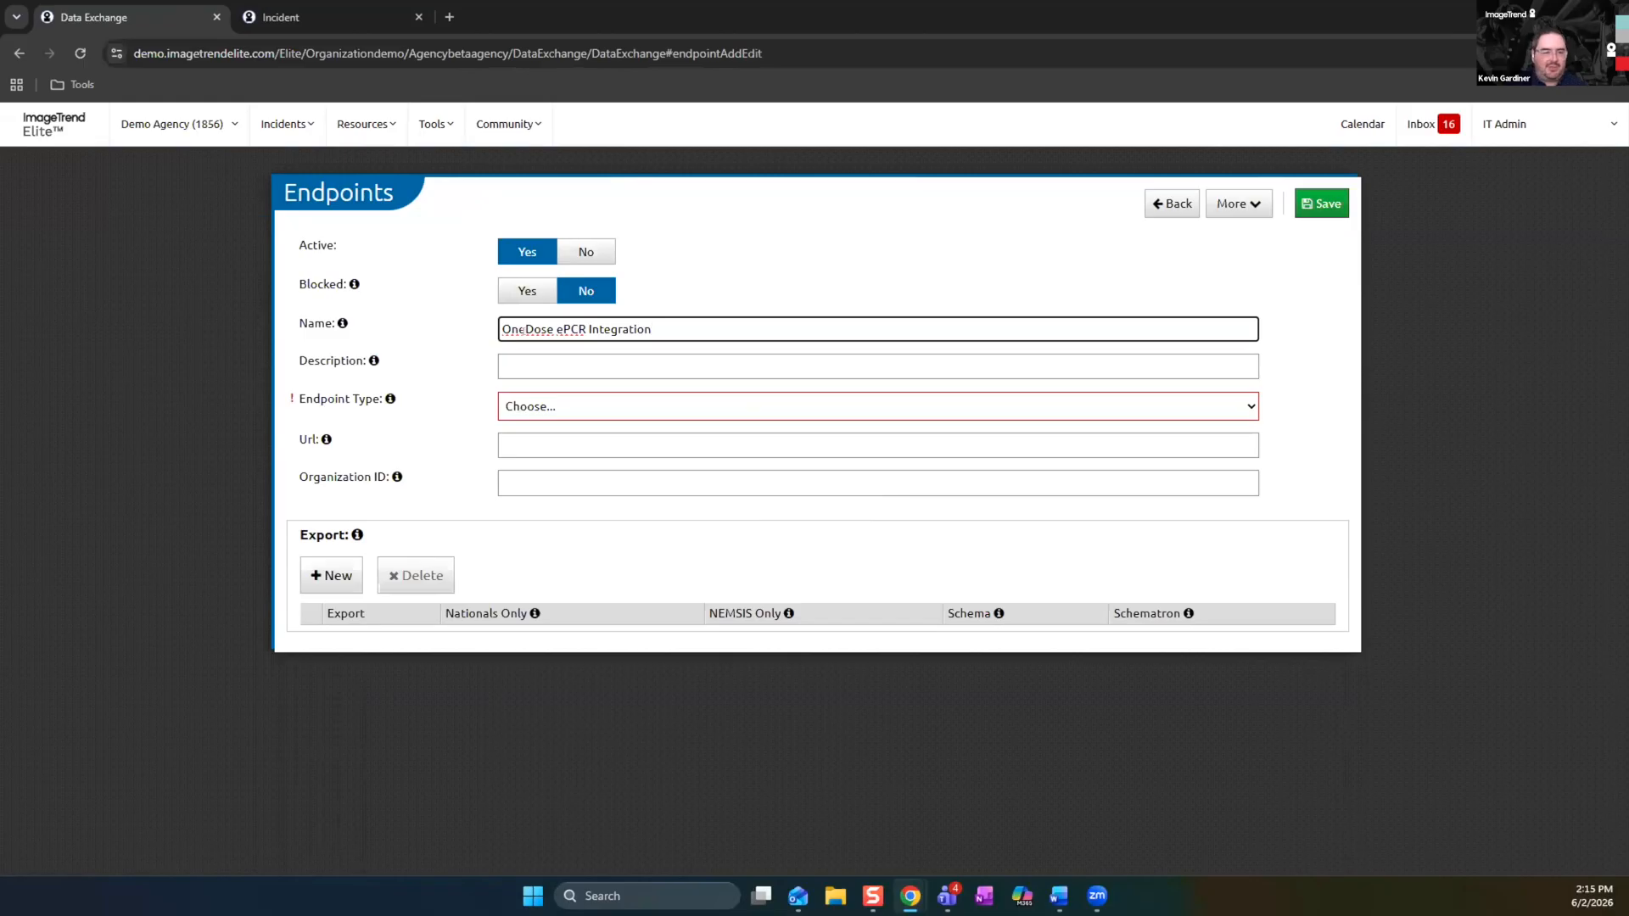
{"action": "left_click", "coordinate": [513, 360]}
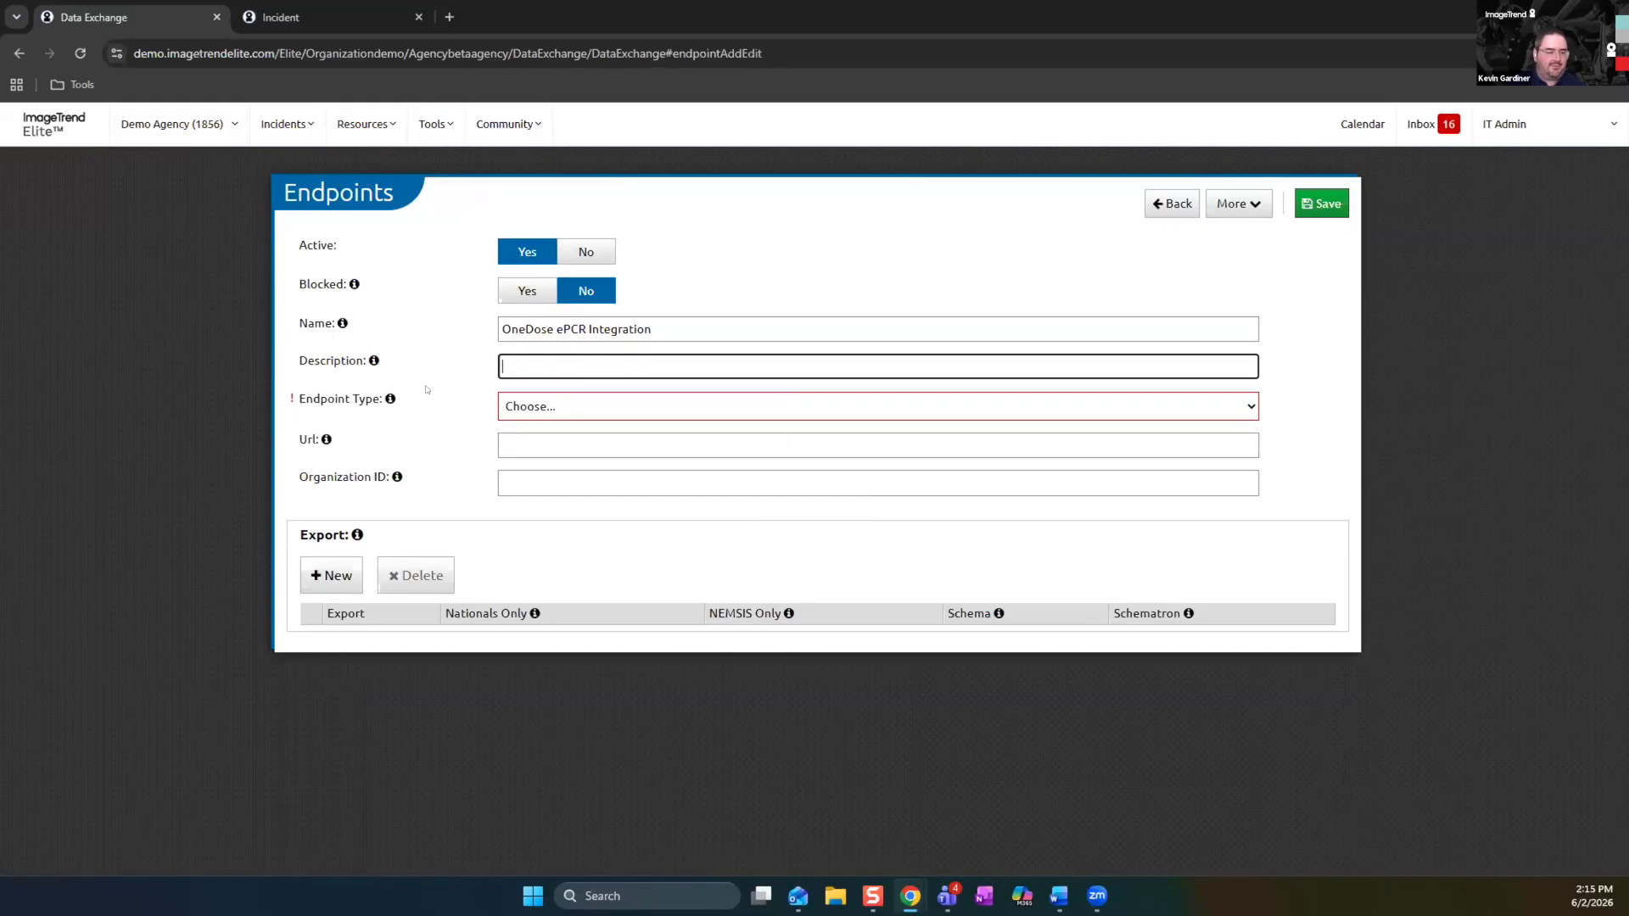
Set the endpoint type to NEMSIS and the endpoint direction to Import
{"action": "left_click", "coordinate": [563, 409]}
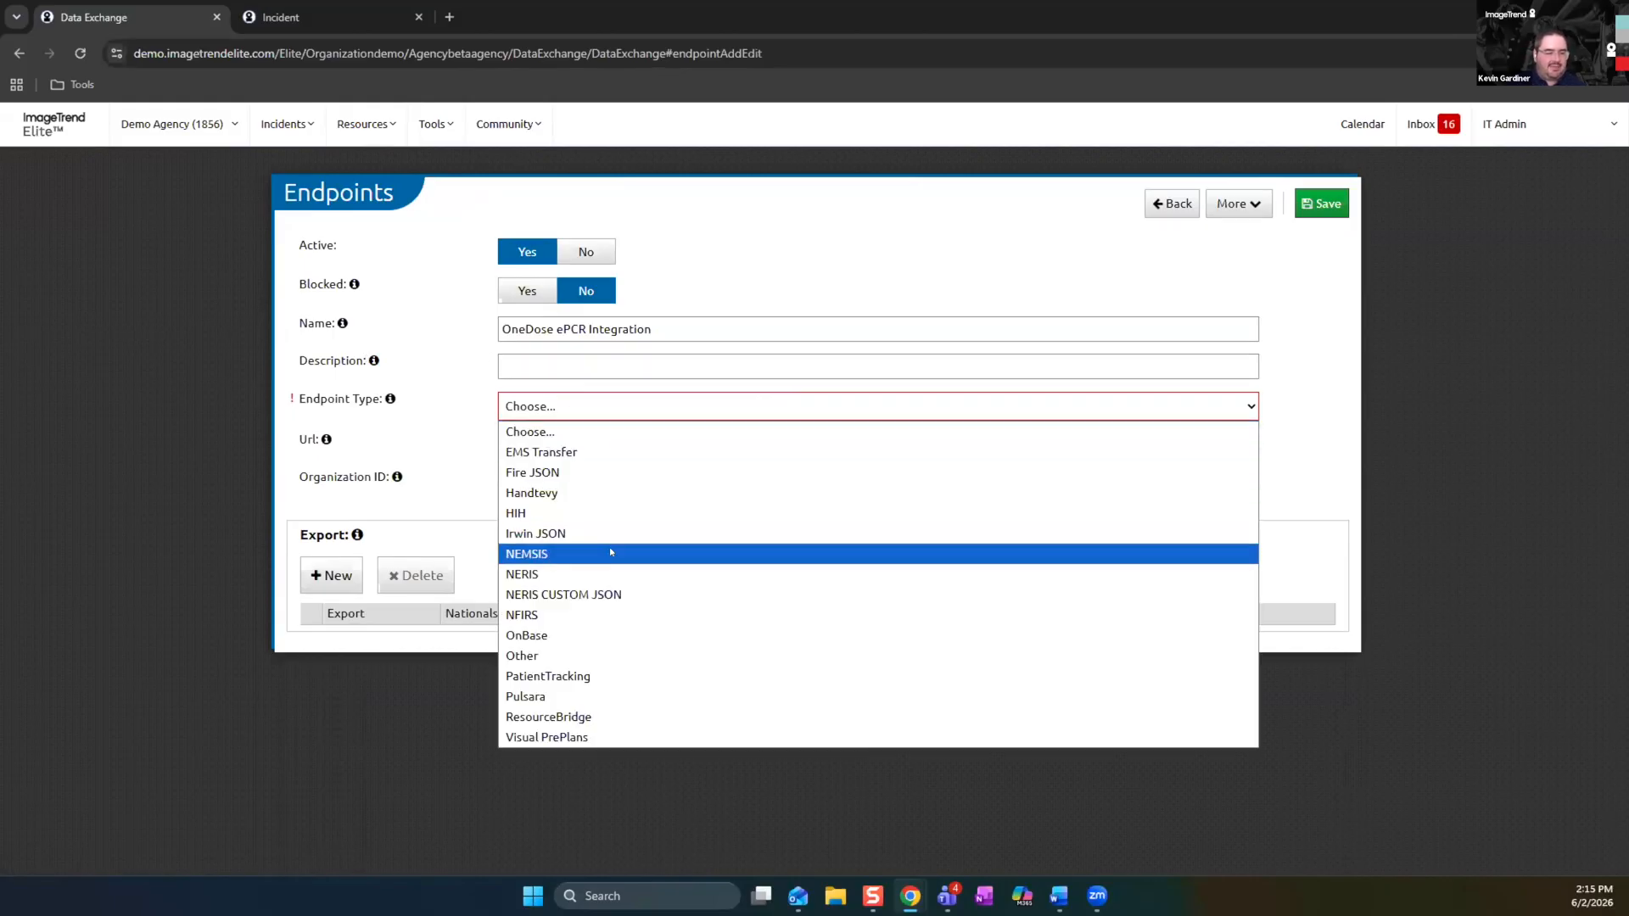
{"action": "left_click", "coordinate": [605, 550]}
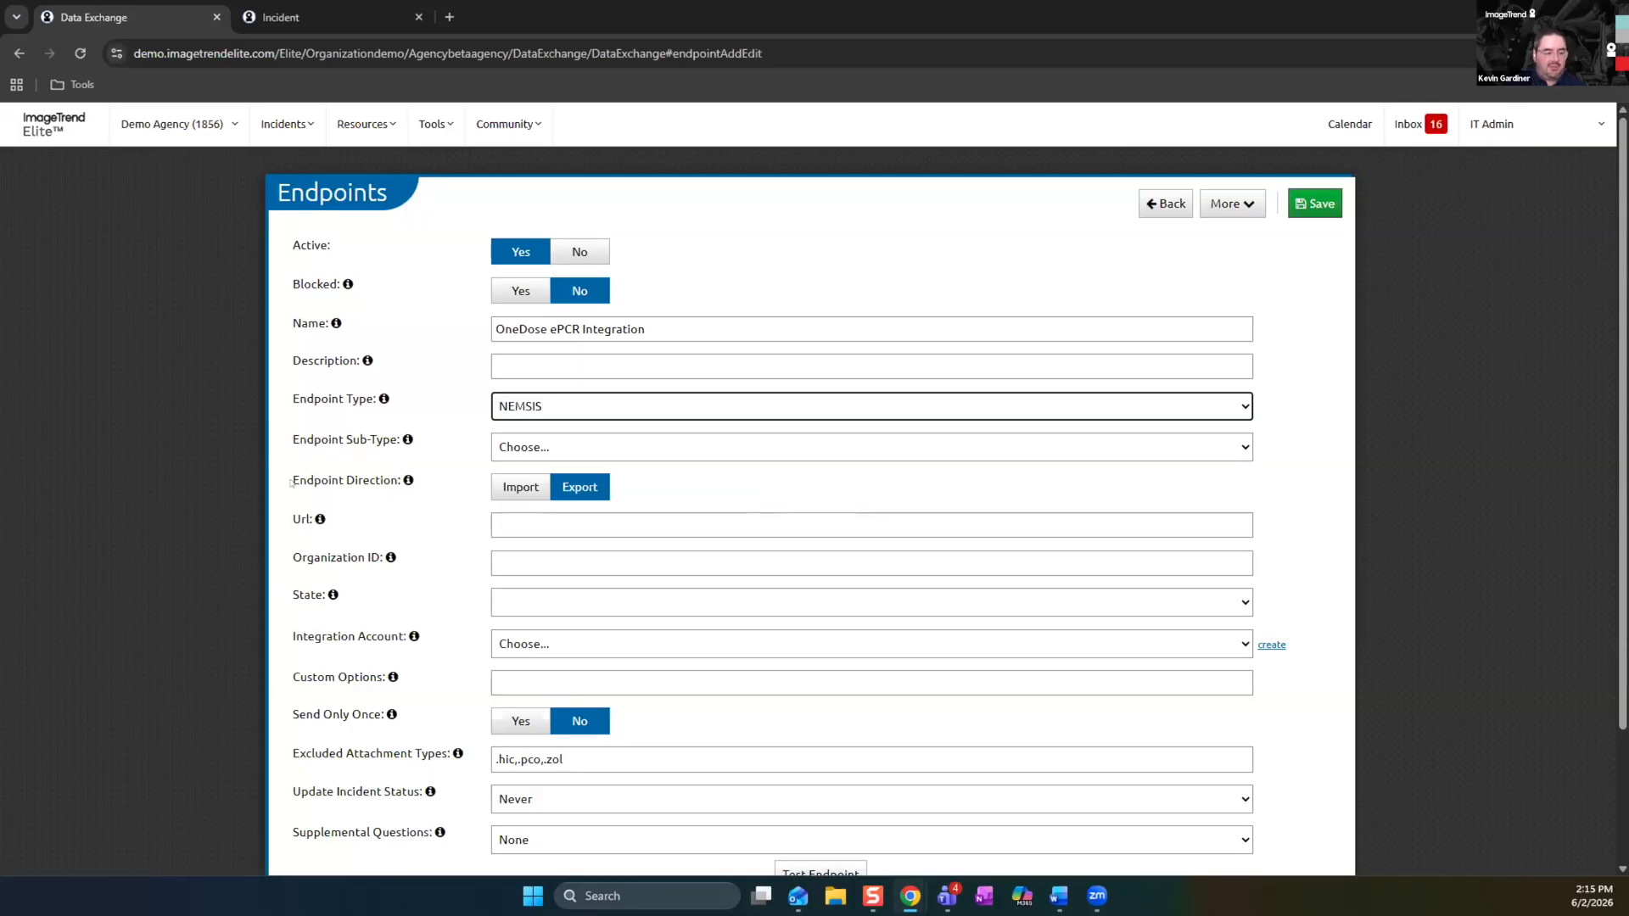
{"action": "left_click", "coordinate": [507, 492]}
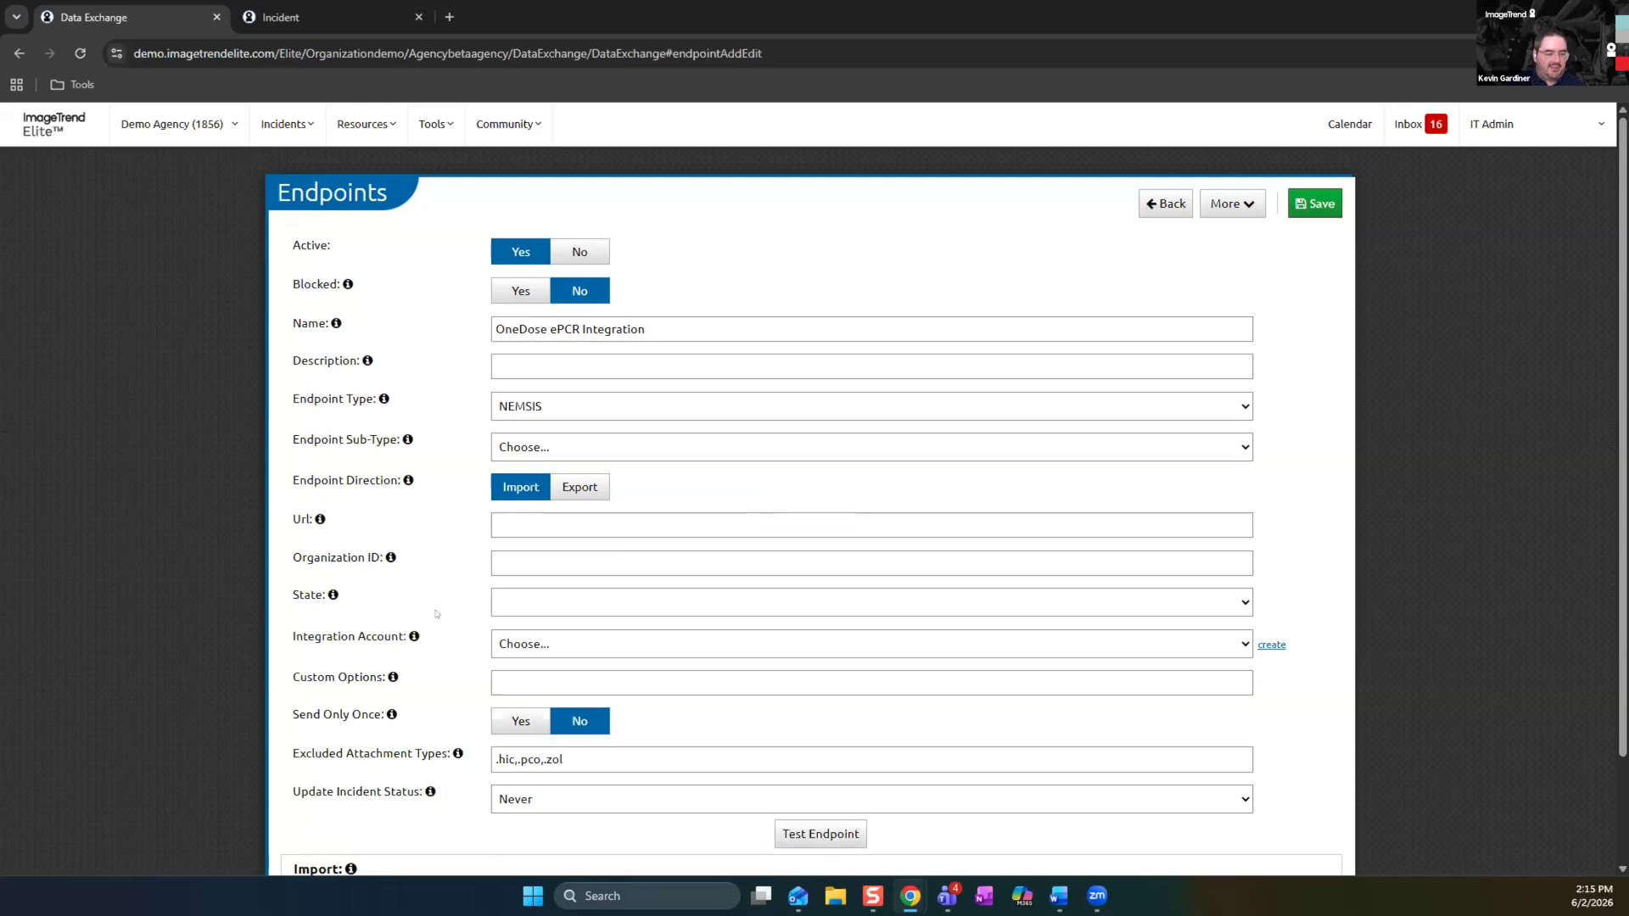
Assign the OneDose ePCR Integration account as the endpoint's integration account
{"action": "scroll", "coordinate": [436, 614], "scroll_direction": "down", "scroll_amount": 3}
{"action": "left_click", "coordinate": [1229, 523]}
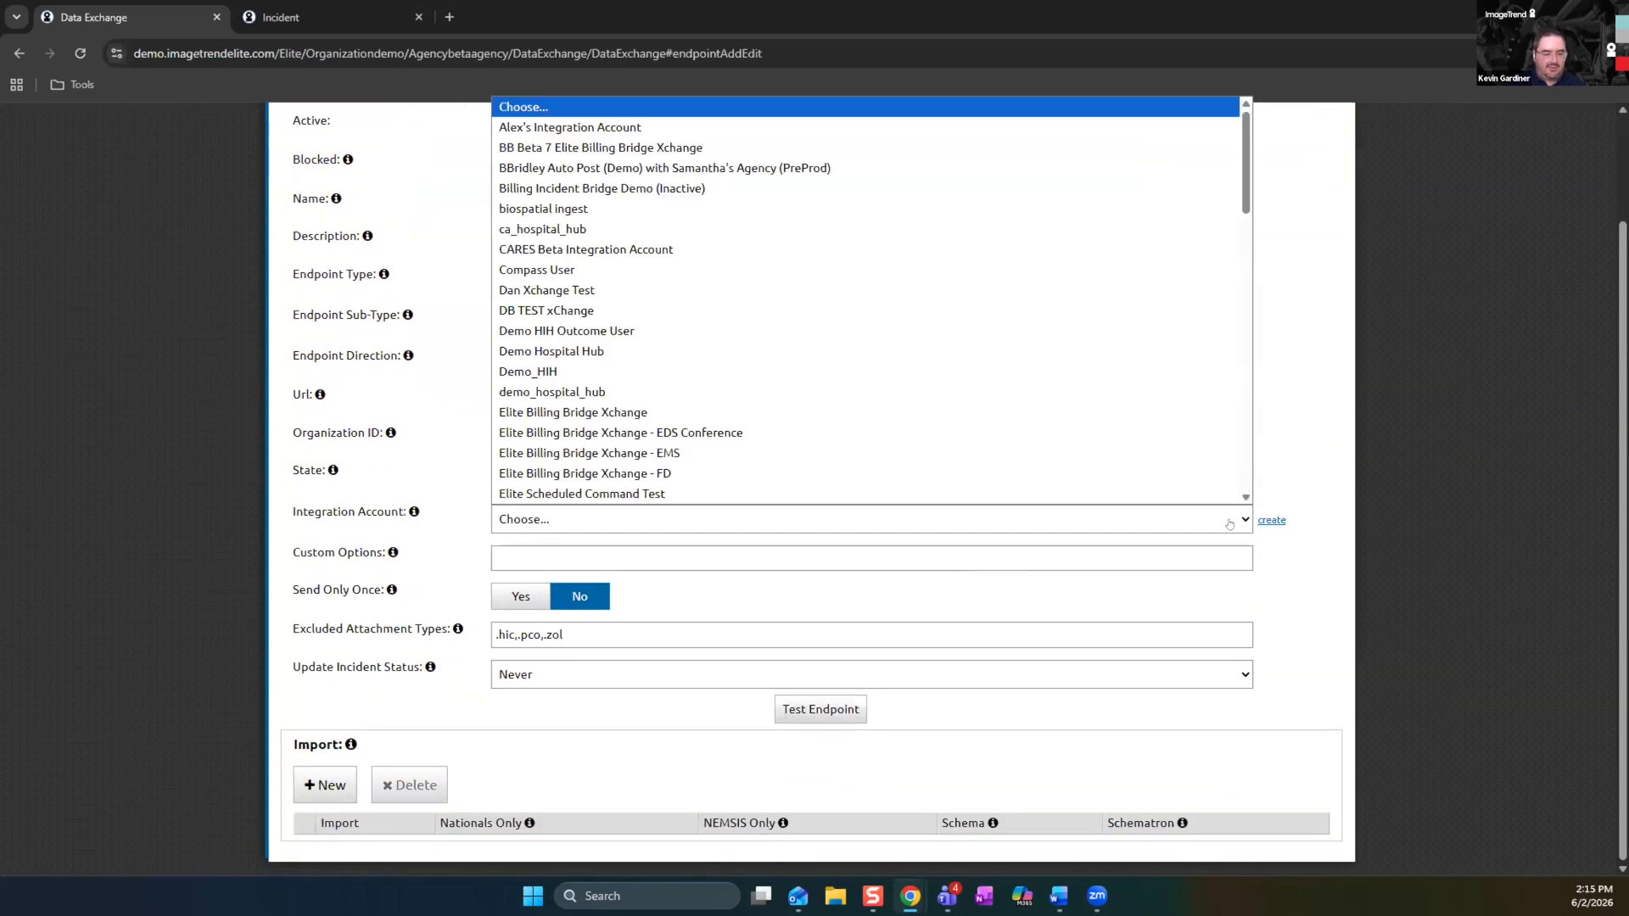
{"action": "left_click_drag", "start_coordinate": [1247, 203], "coordinate": [1249, 356]}
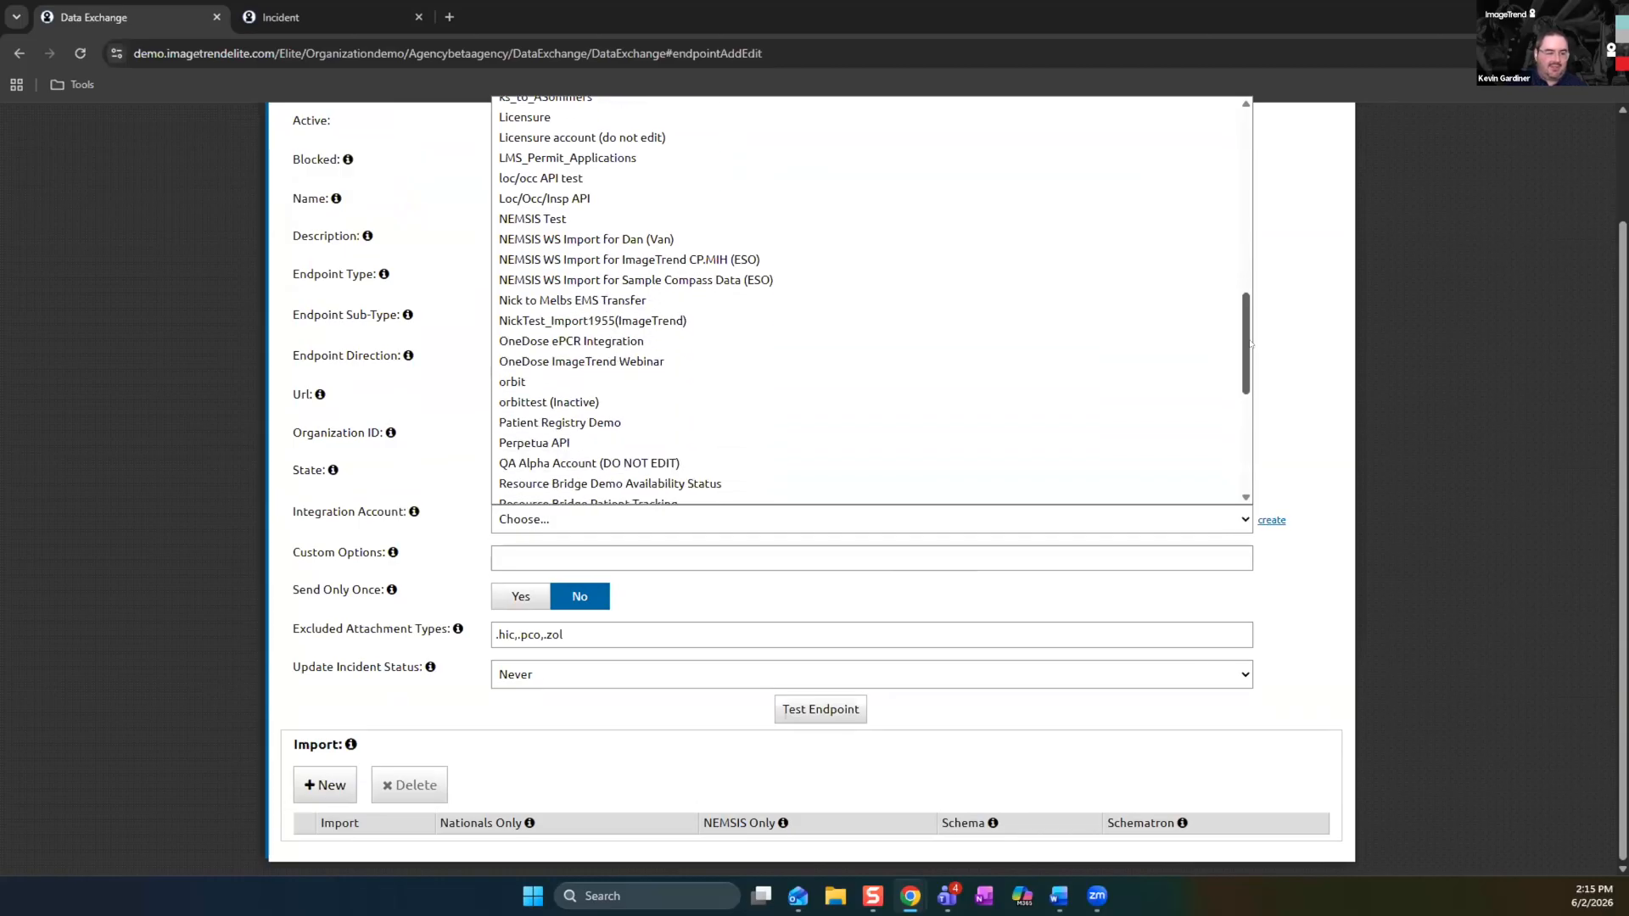
{"action": "left_click", "coordinate": [778, 343]}
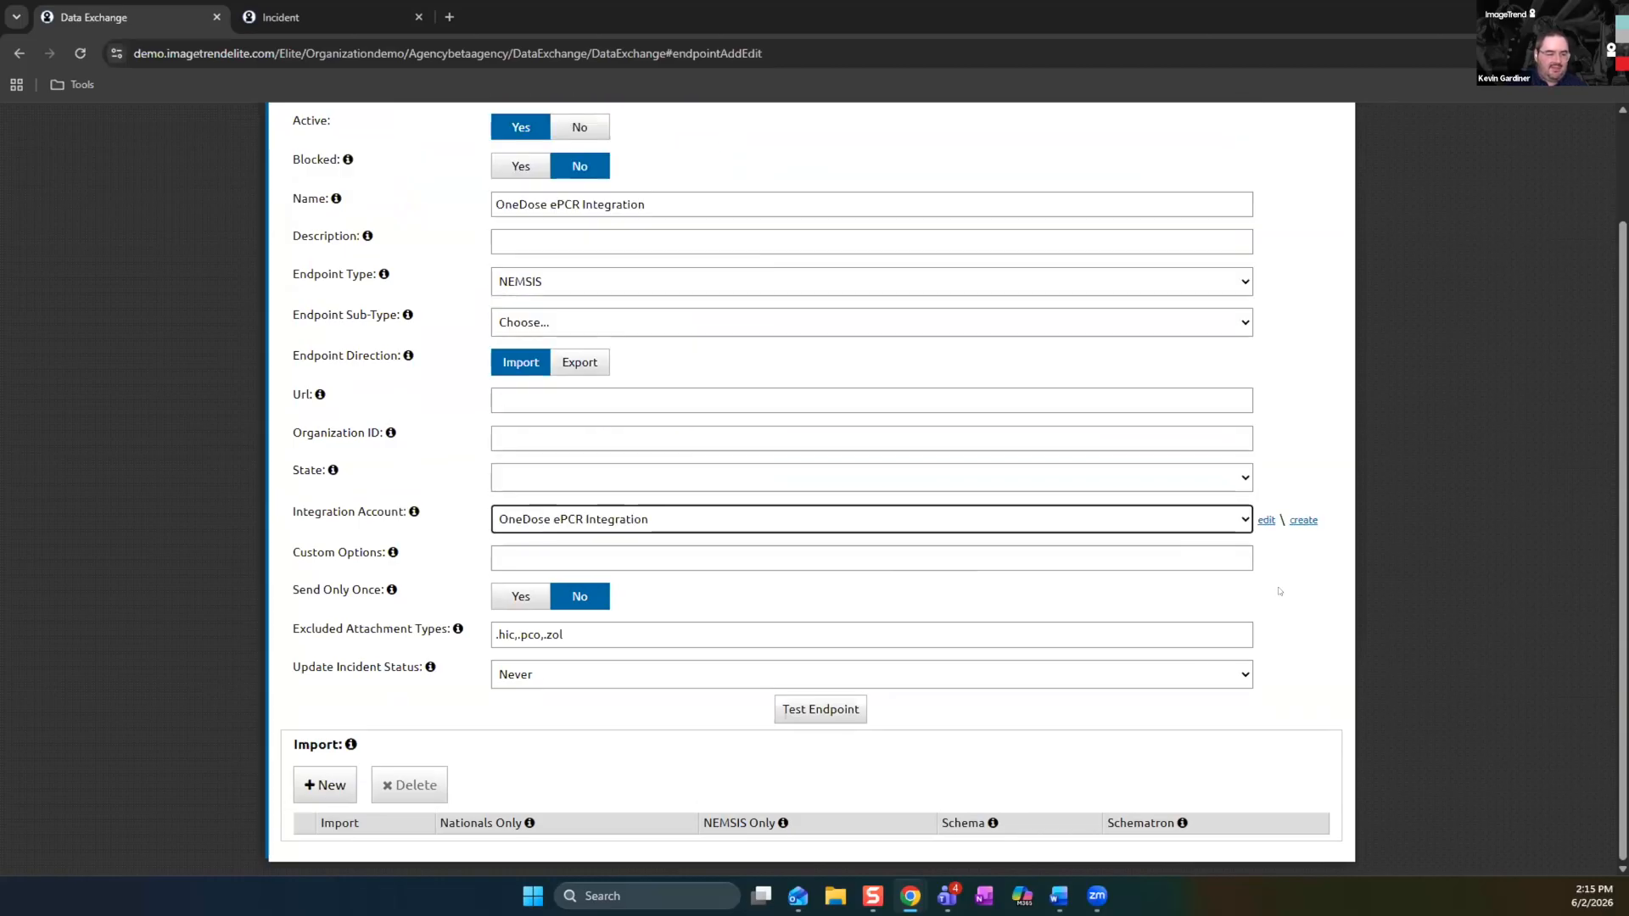
{"action": "left_click", "coordinate": [1302, 520]}
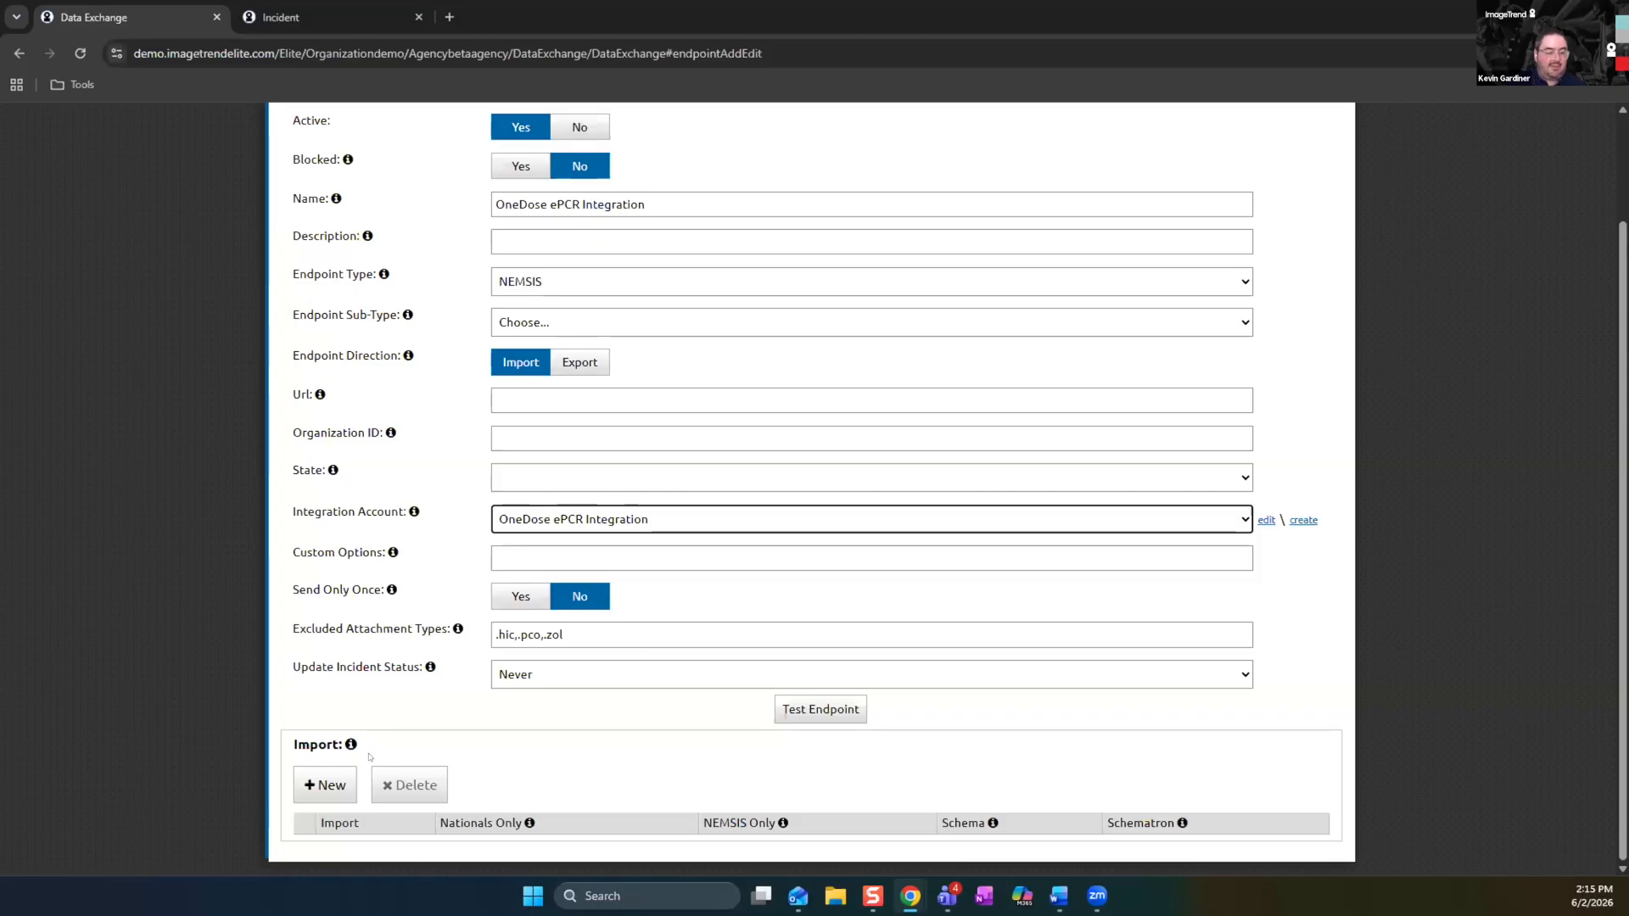
Add two imports to the endpoint, Partner EMS Incident (3.5.1) and Partner EMS Incident (3.5.0)
{"action": "left_click", "coordinate": [308, 789]}
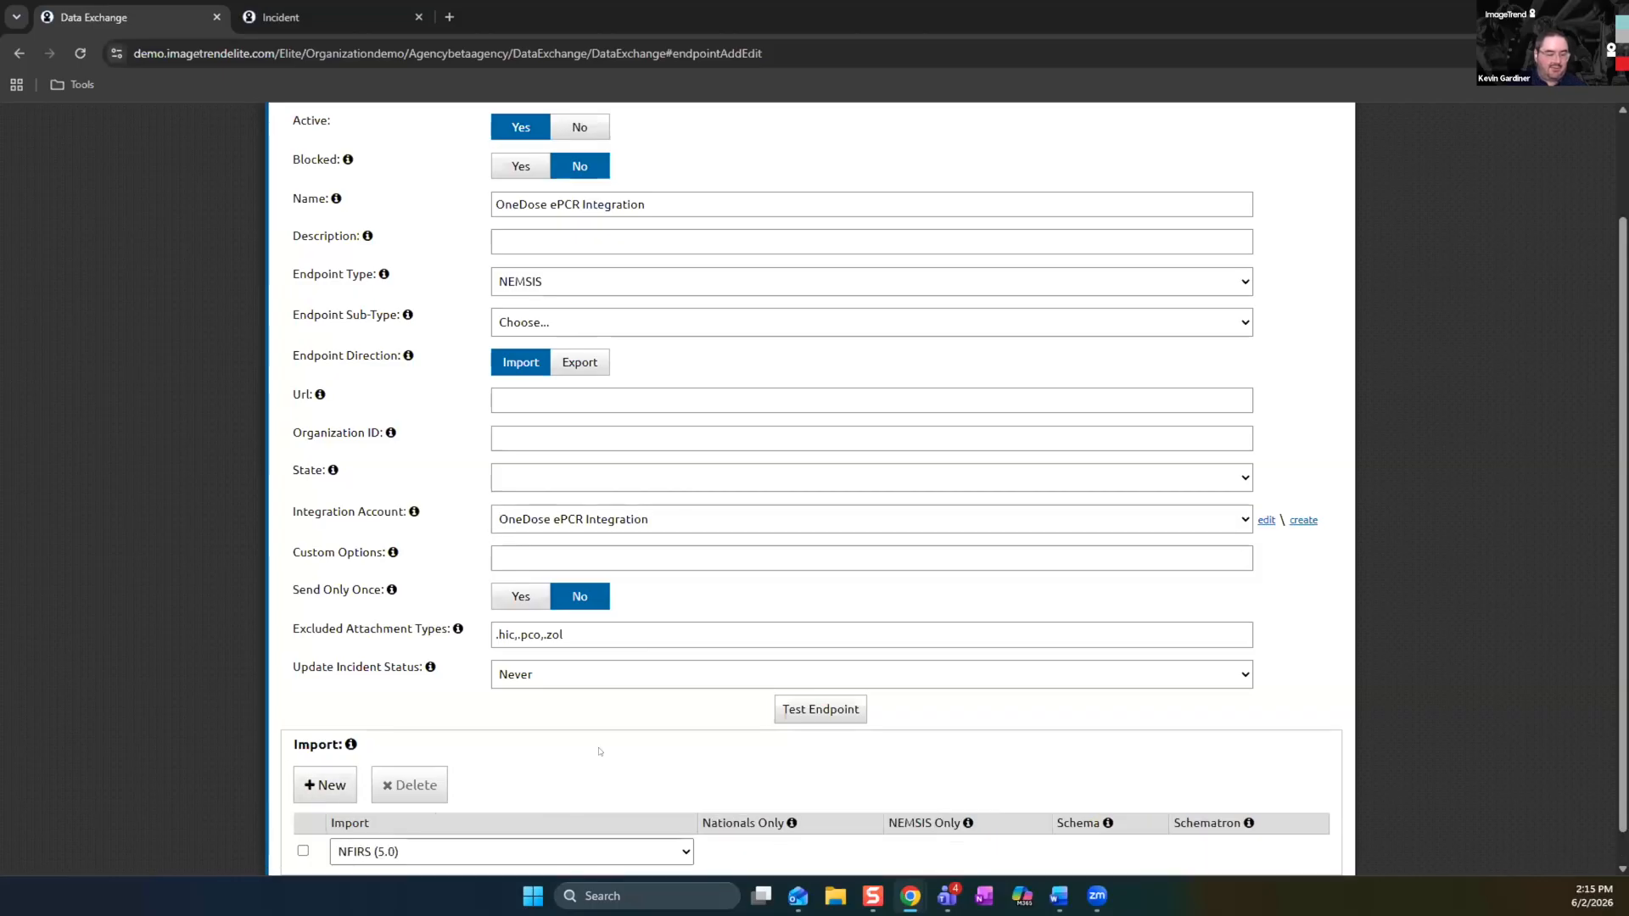
{"action": "left_click", "coordinate": [684, 817]}
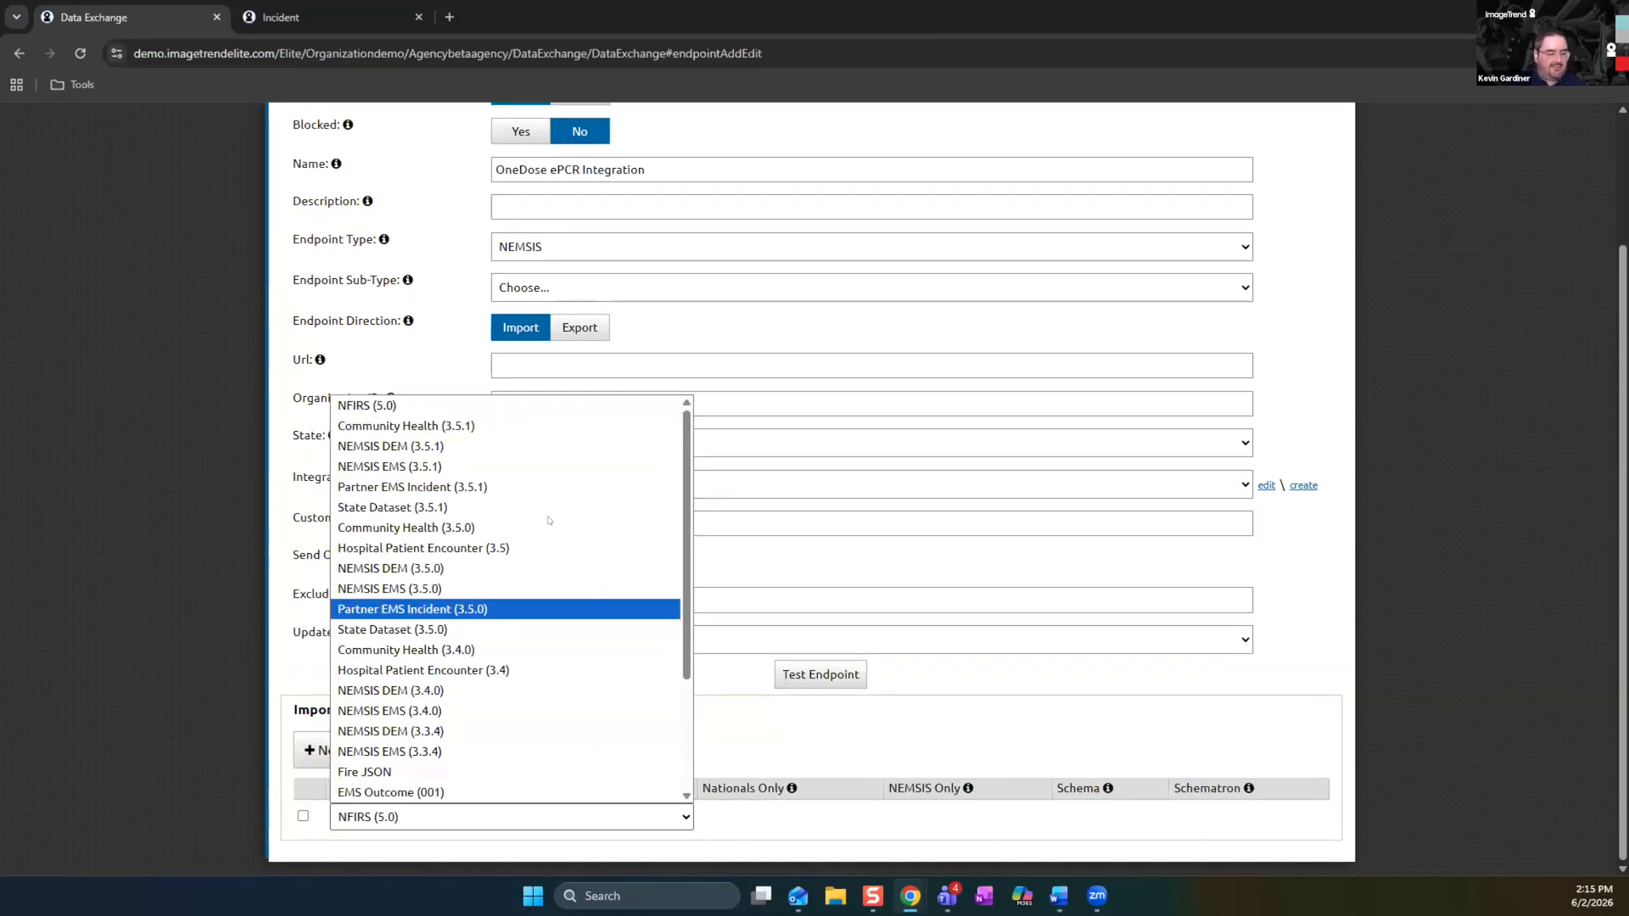
{"action": "left_click", "coordinate": [536, 488]}
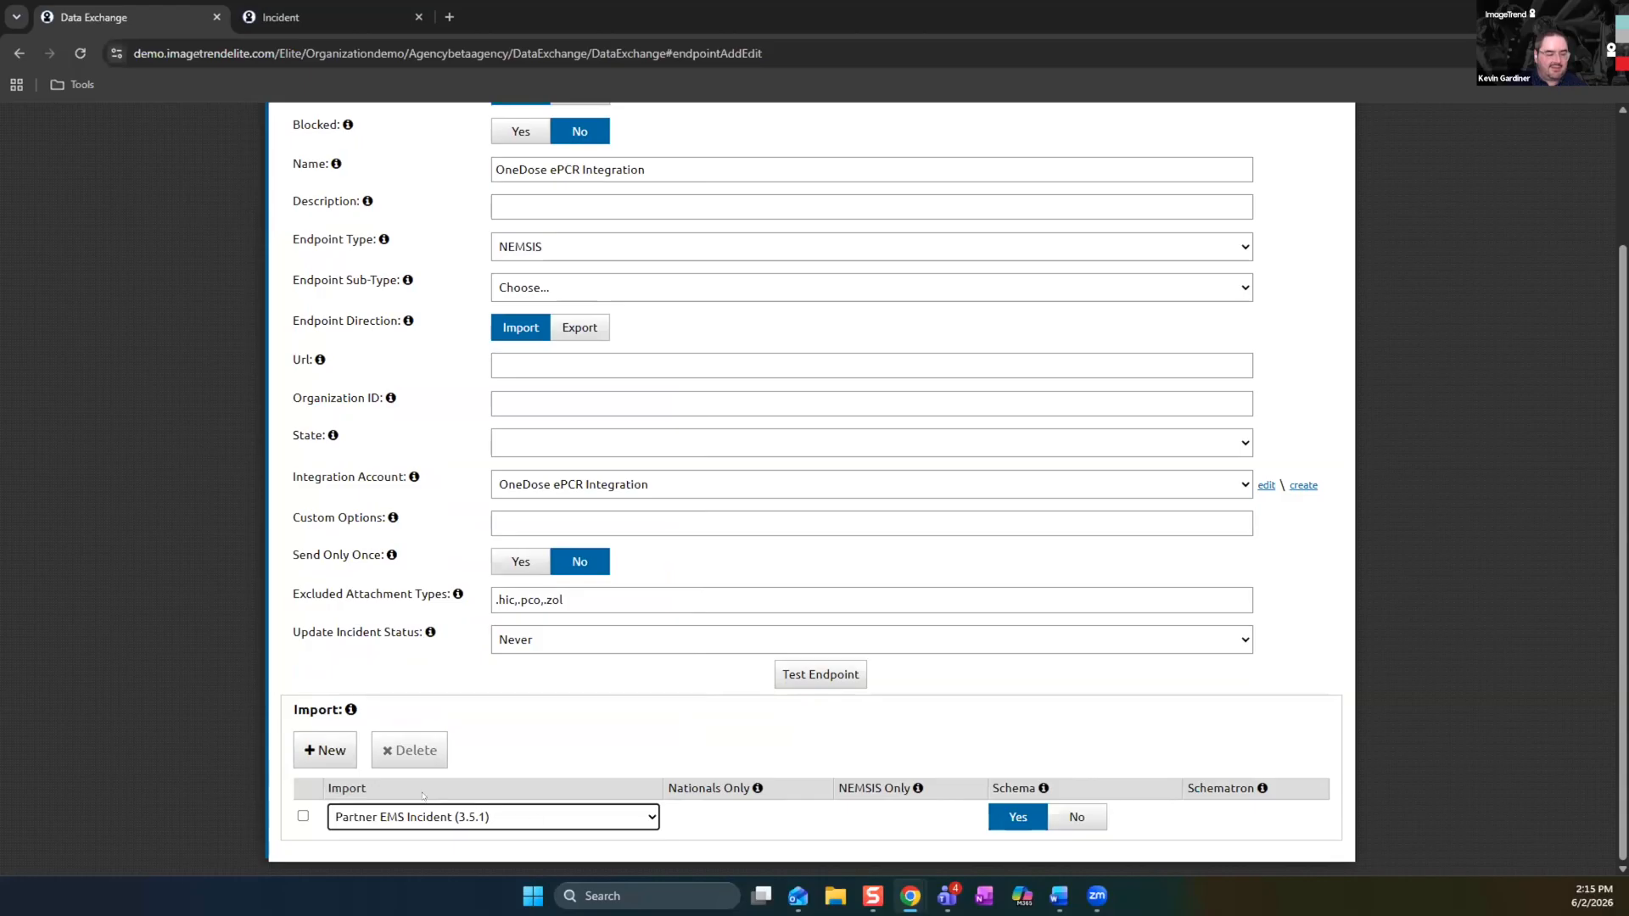
{"action": "left_click", "coordinate": [344, 757]}
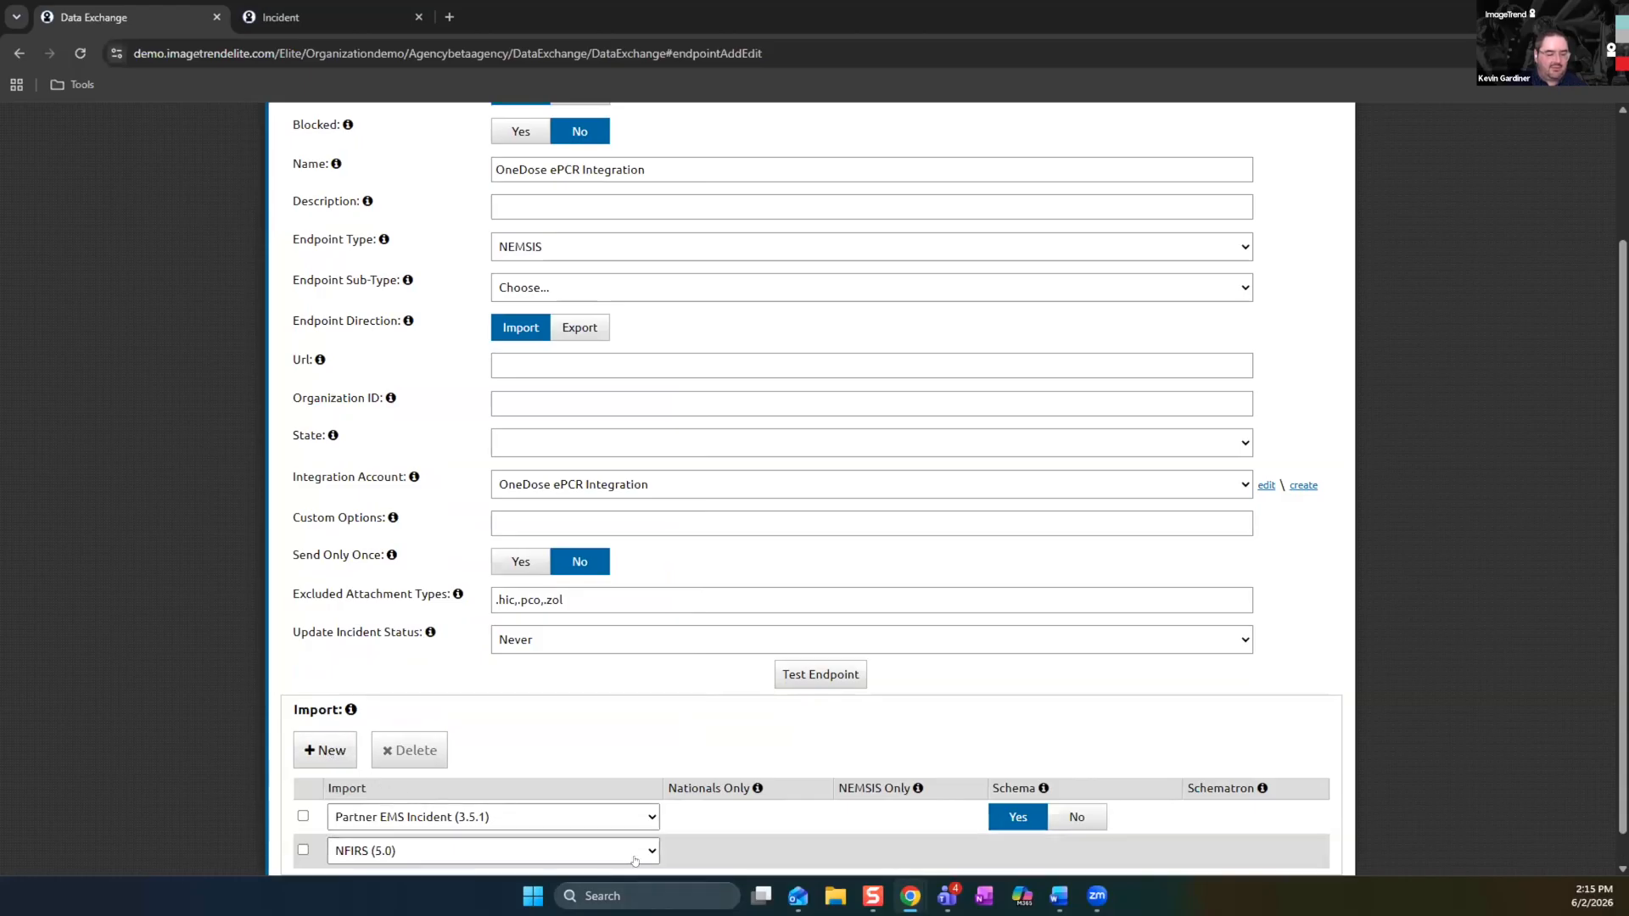
{"action": "left_click", "coordinate": [636, 852]}
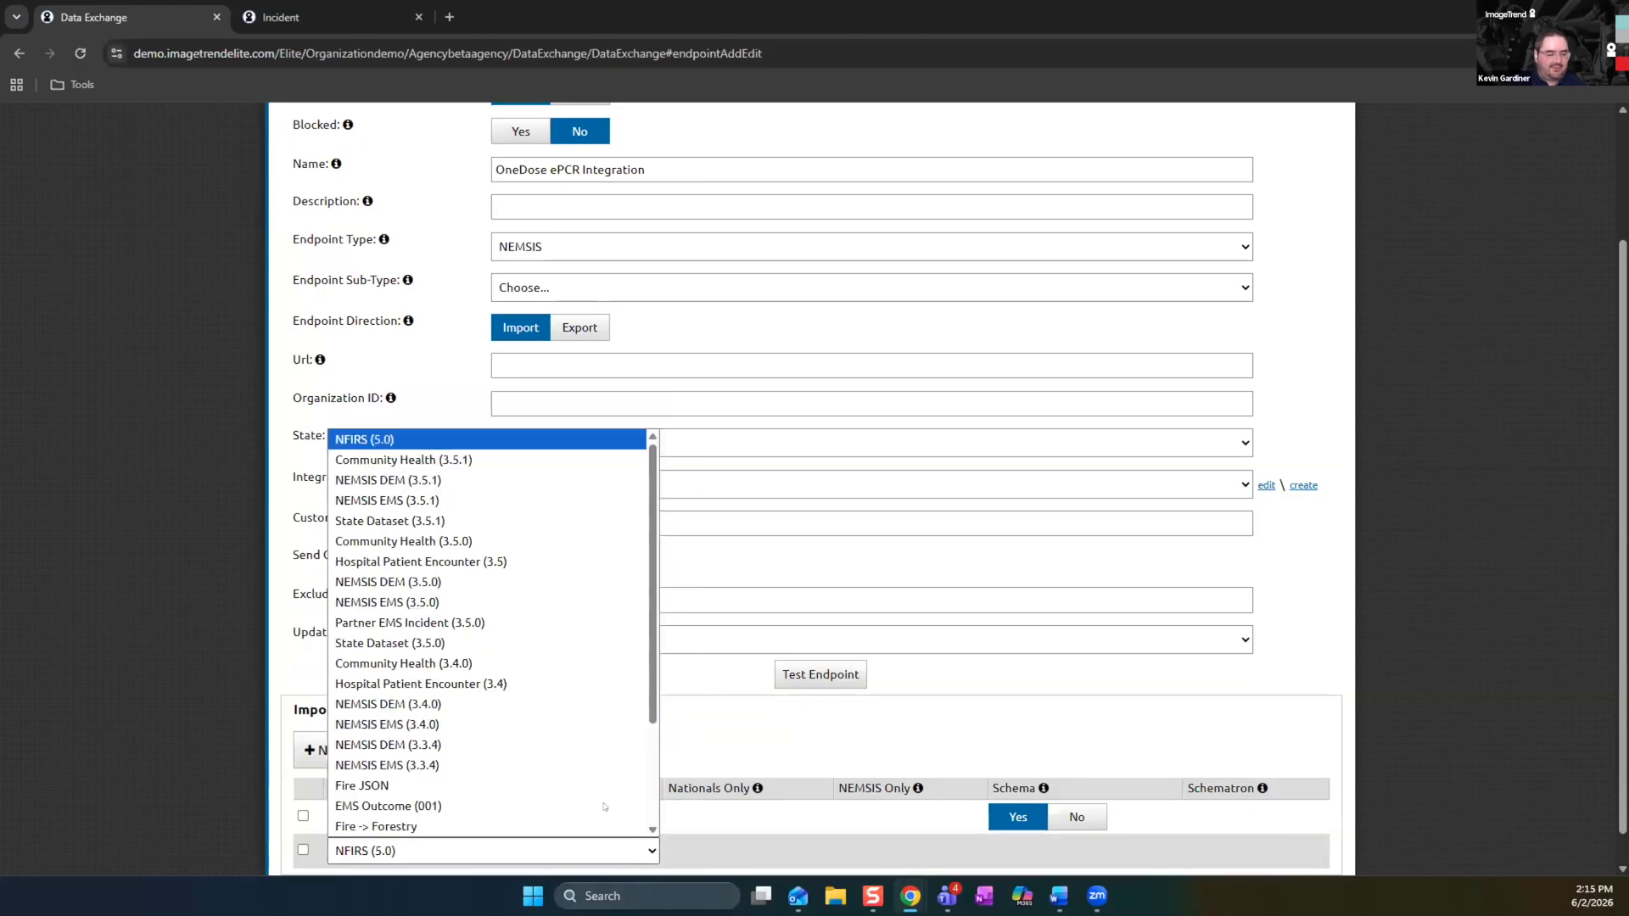
{"action": "left_click", "coordinate": [520, 623]}
{"action": "scroll", "coordinate": [1061, 780], "scroll_direction": "down", "scroll_amount": 1}
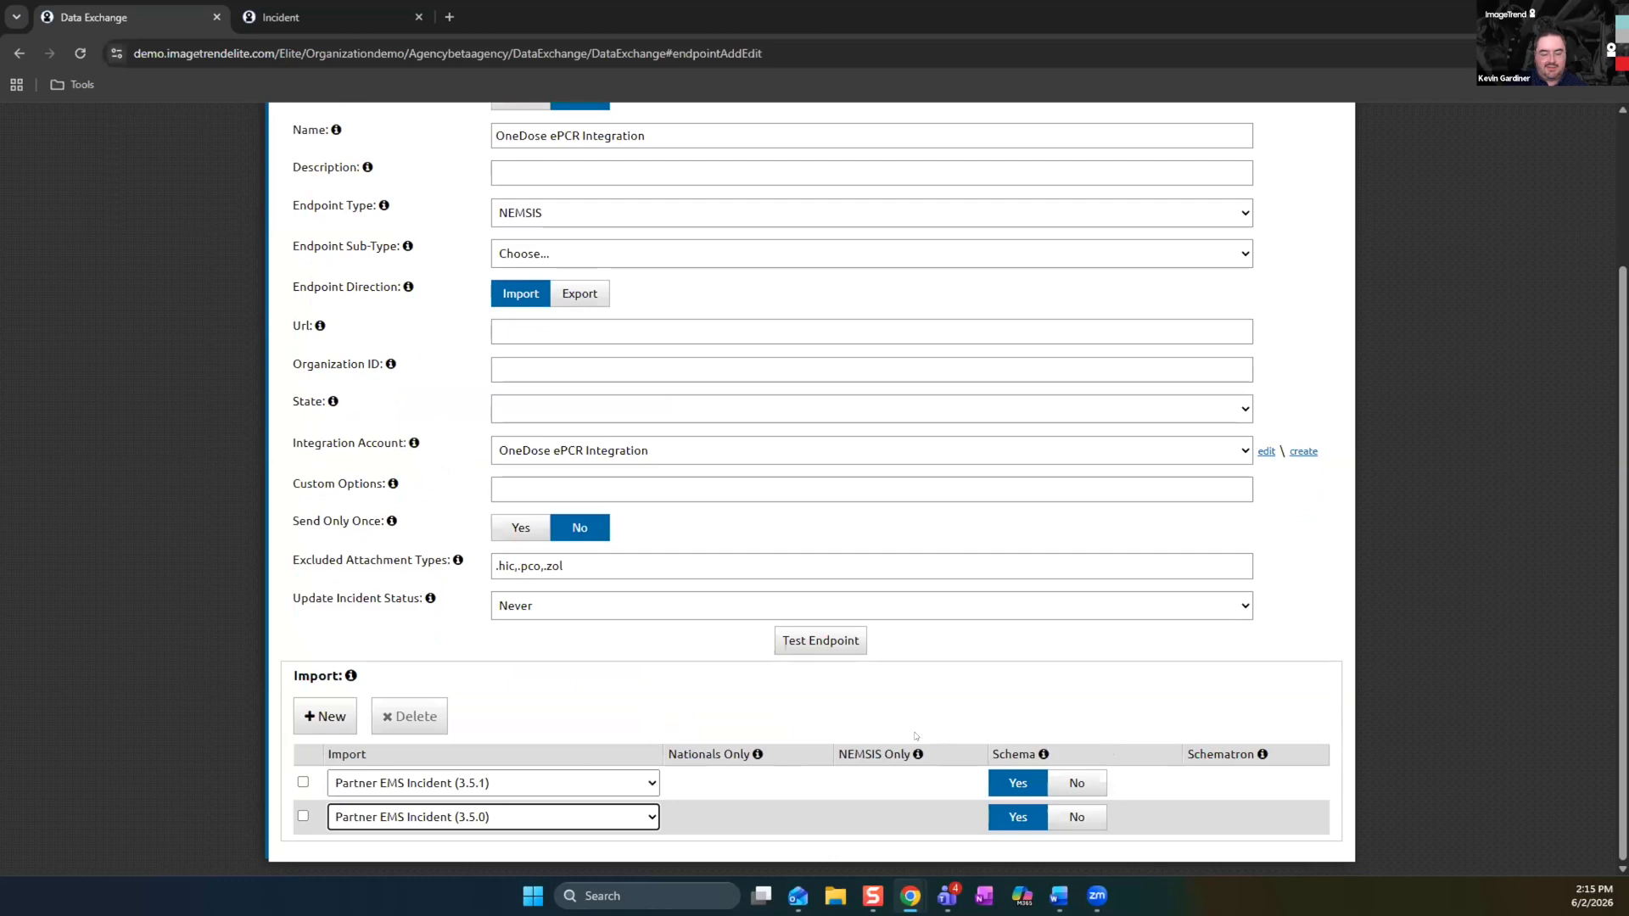
Turn off the Schema option for both Partner EMS Incident imports and save the endpoint
{"action": "left_click", "coordinate": [1071, 782]}
{"action": "left_click", "coordinate": [1076, 817]}
{"action": "scroll", "coordinate": [1208, 696], "scroll_direction": "up", "scroll_amount": 5}
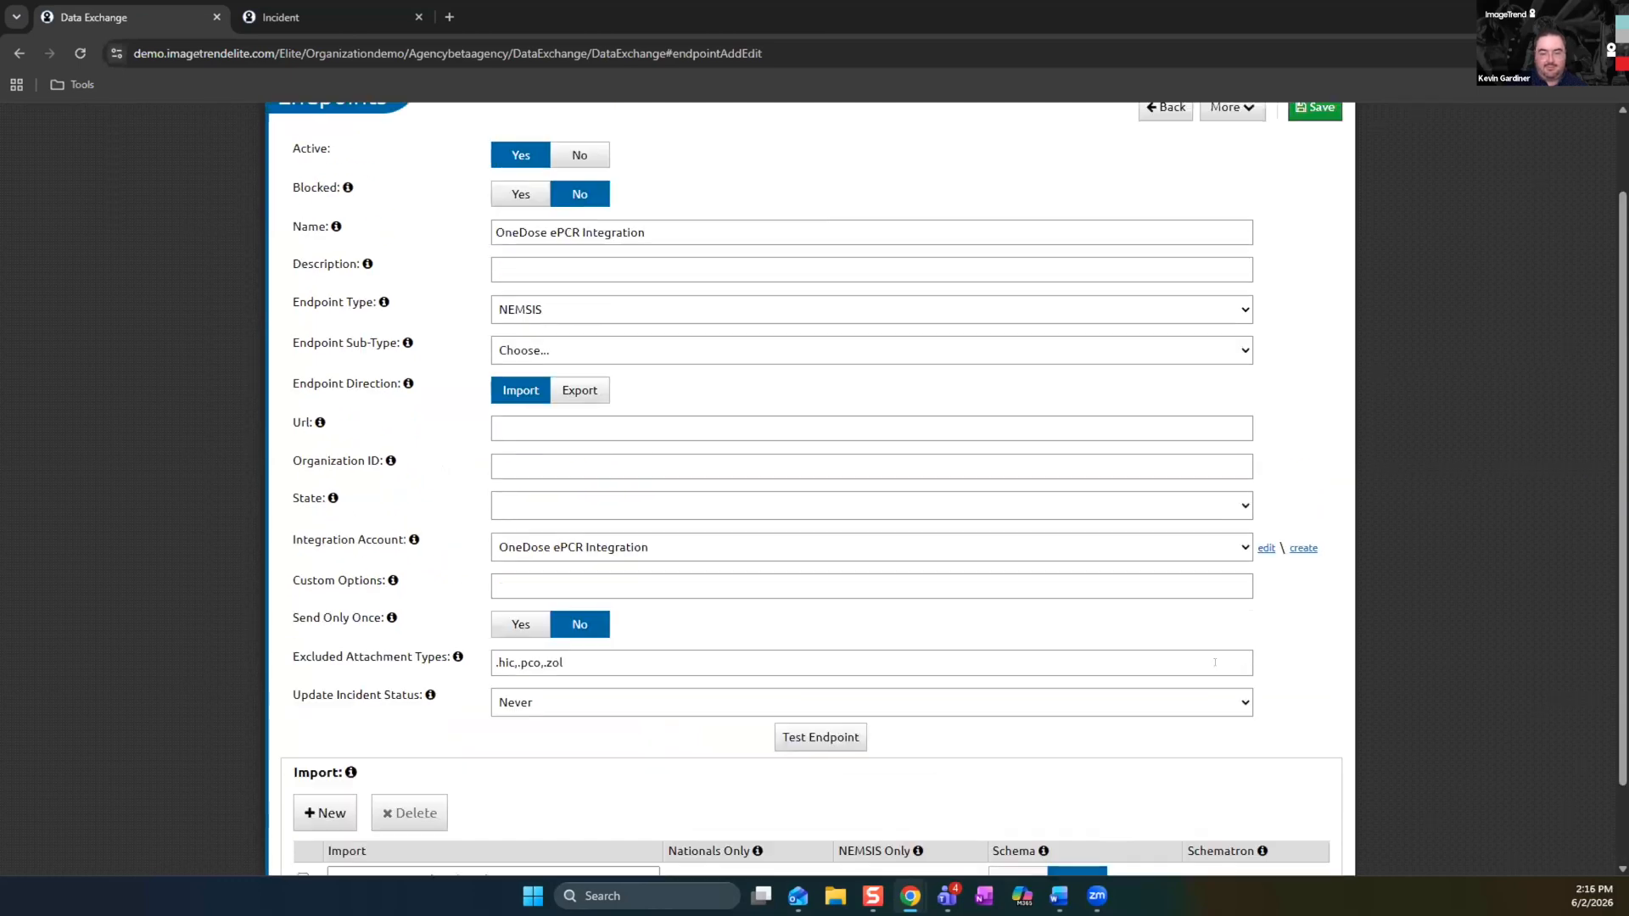
{"action": "left_click", "coordinate": [1310, 207]}
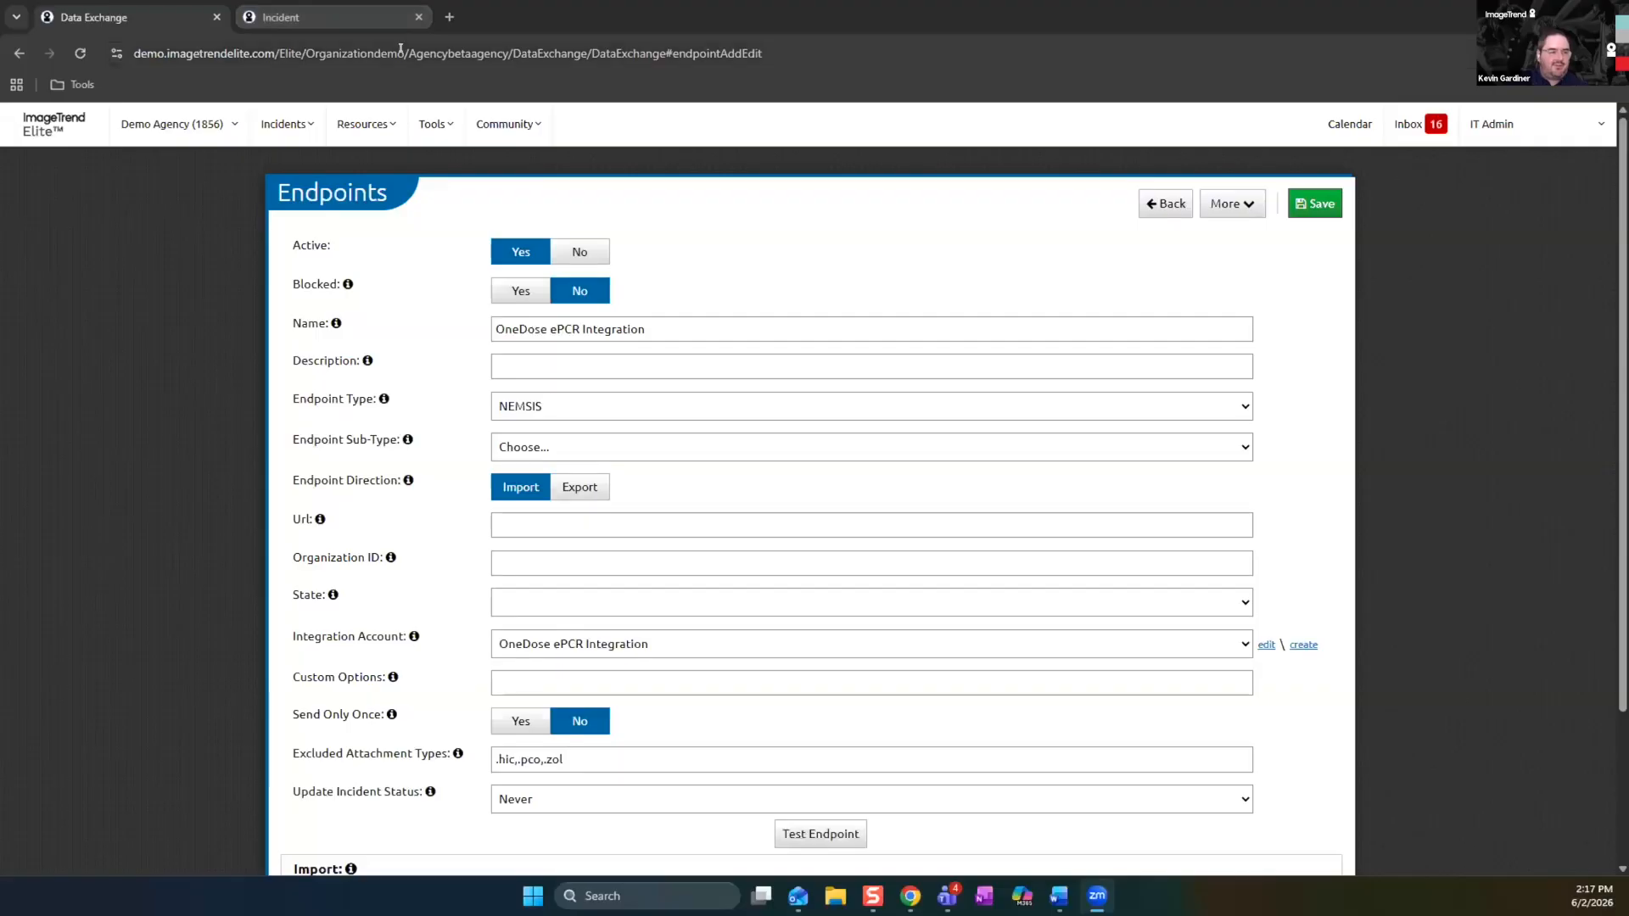
Highlight the Organizationdemo part of the Elite web address to point out the site prefix
{"action": "left_click_drag", "start_coordinate": [405, 54], "coordinate": [304, 57]}
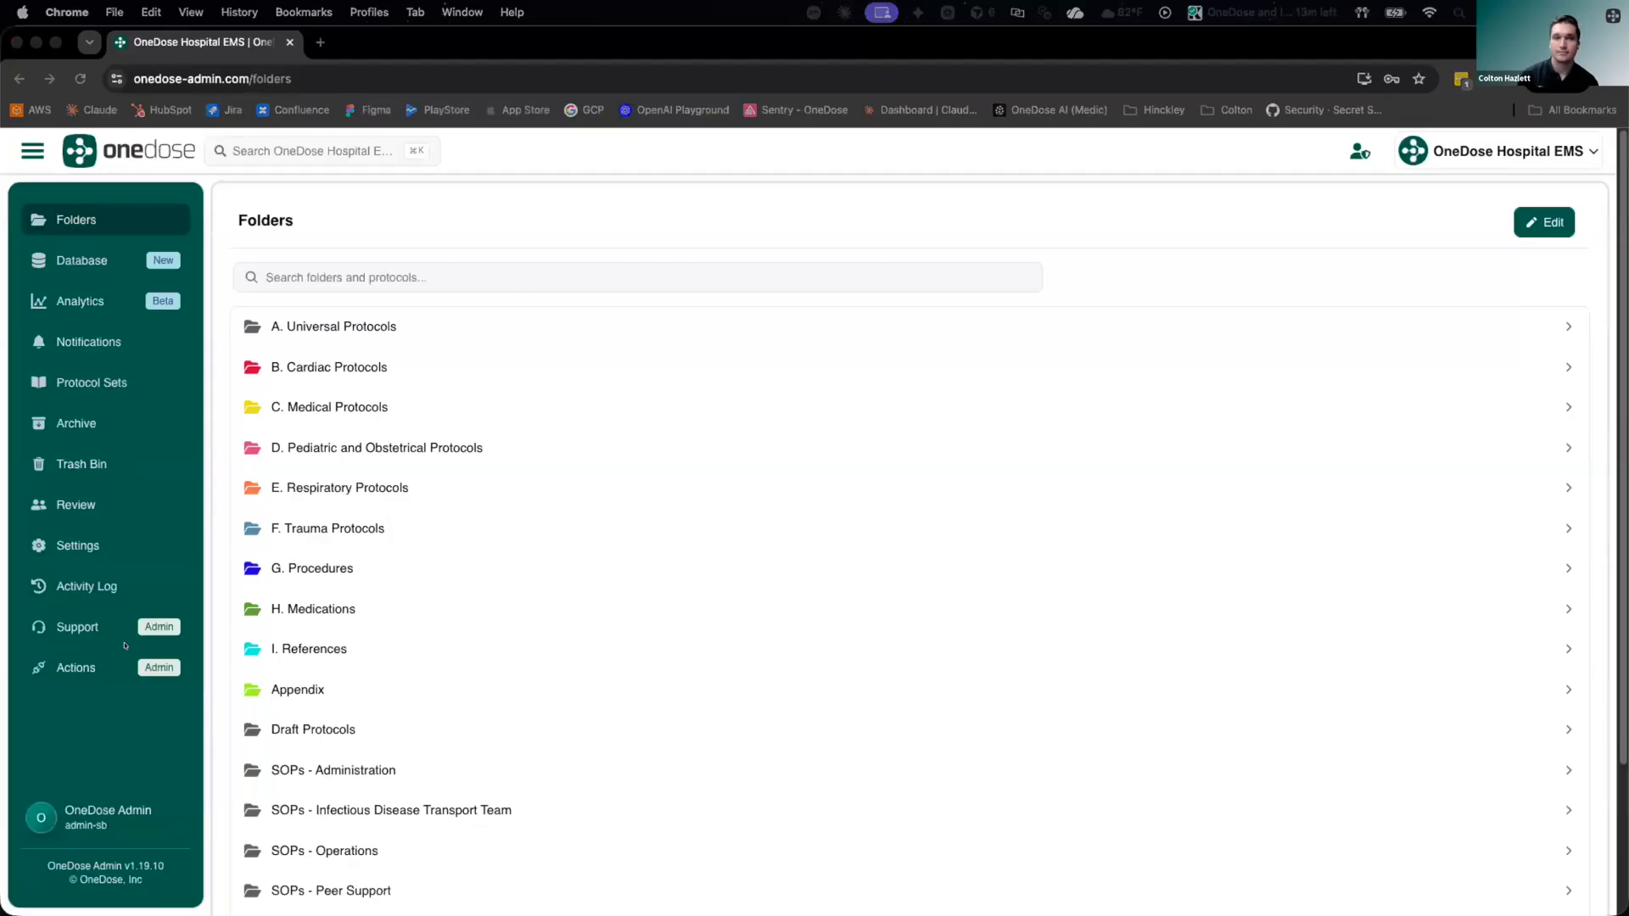
Switch to the OneDose admin site and open the Integrations page of the OneDose Hospital EMS settings
{"action": "left_click", "coordinate": [658, 168]}
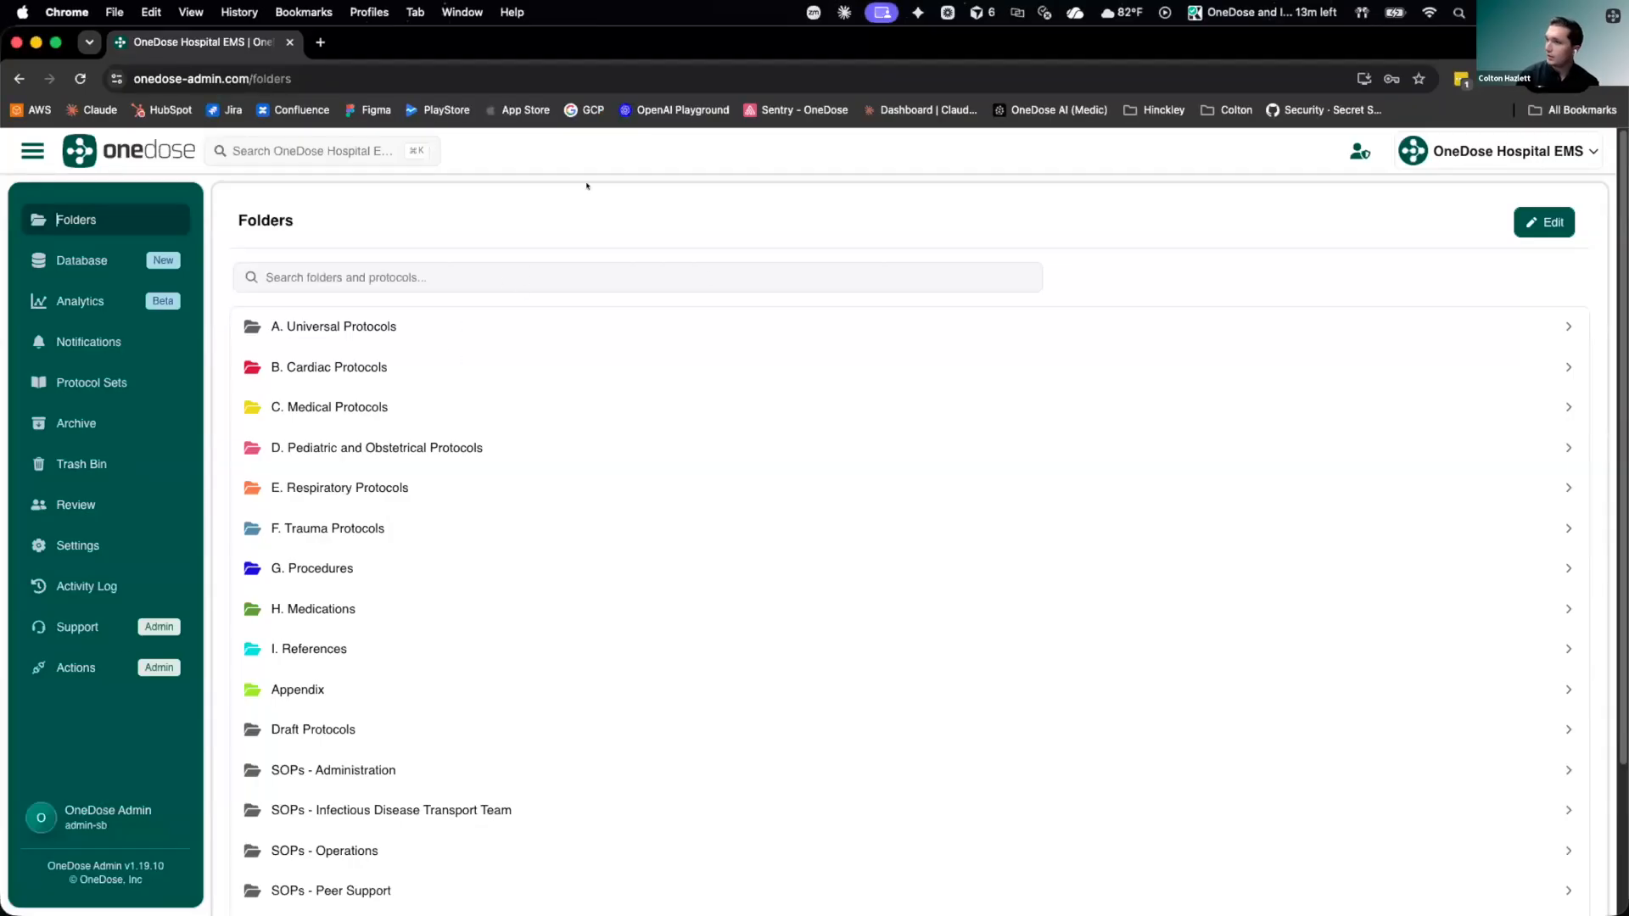
{"action": "left_click", "coordinate": [76, 543]}
{"action": "left_click", "coordinate": [304, 336]}
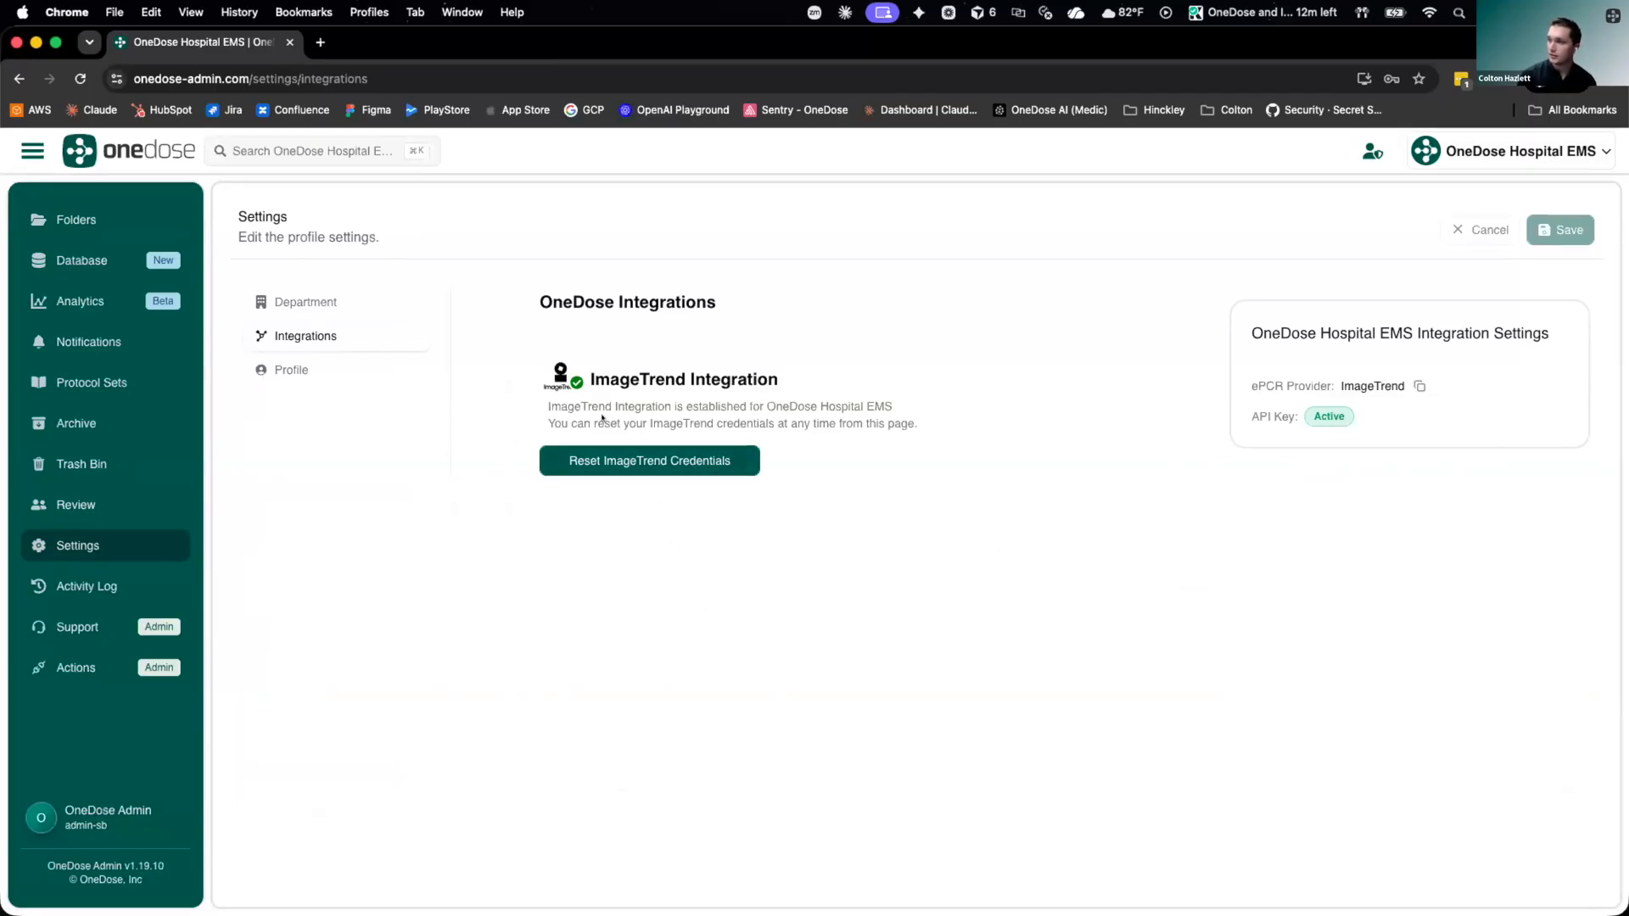
Open the form for resetting the ImageTrend credentials and examine its login, site prefix, state and agency fields
{"action": "left_click", "coordinate": [721, 462]}
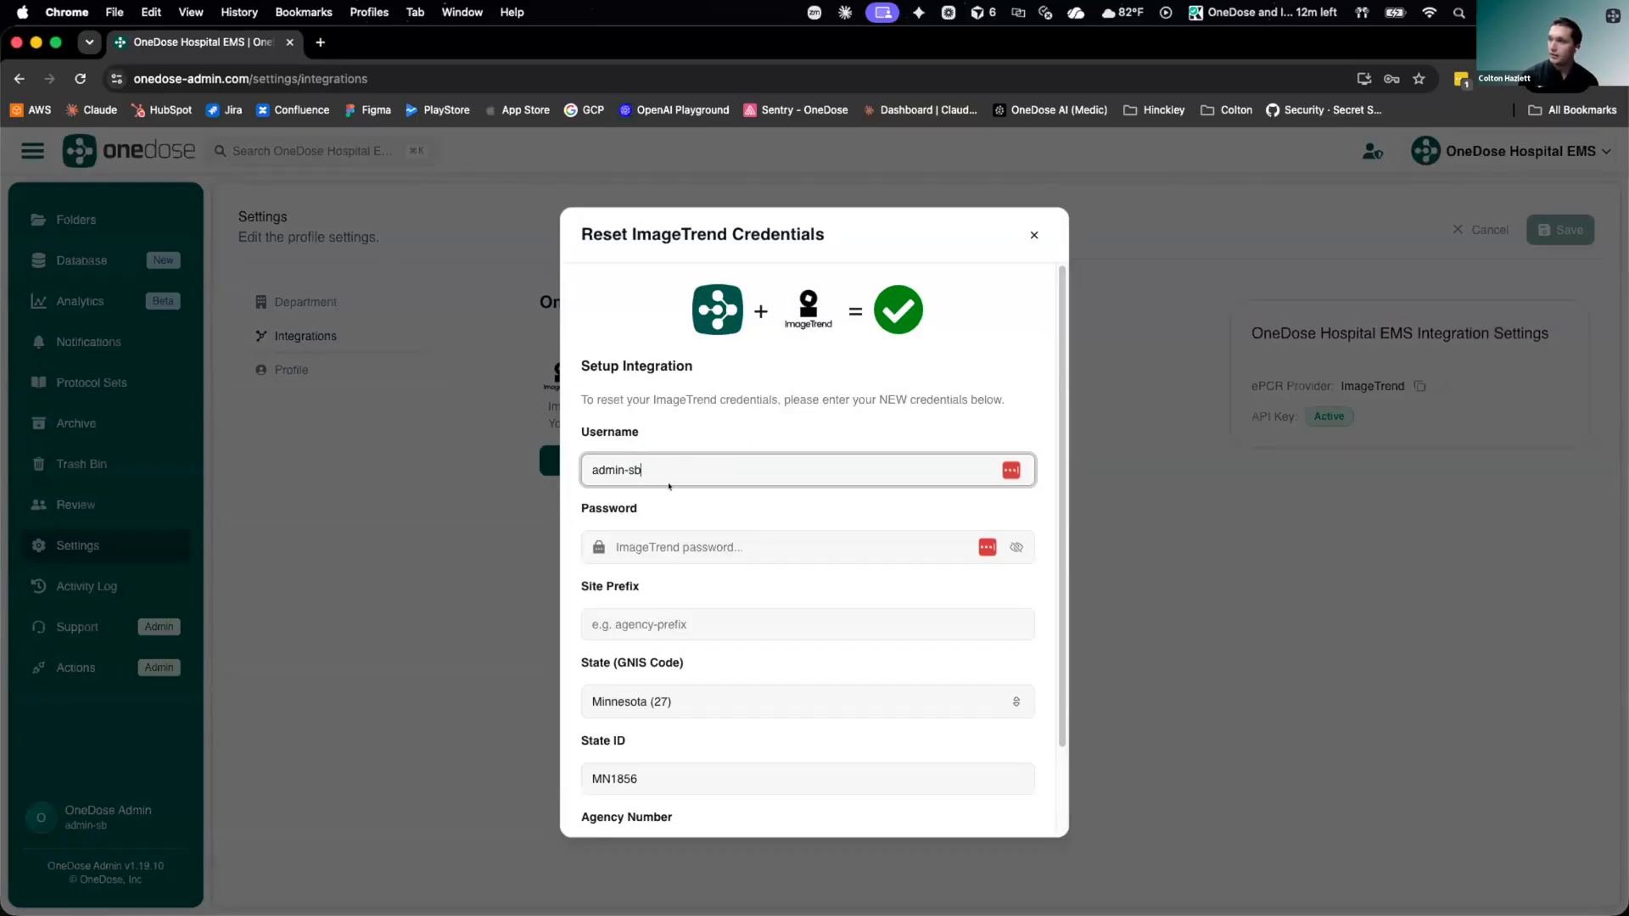
{"action": "triple_click", "coordinate": [633, 470]}
{"action": "left_click", "coordinate": [662, 444]}
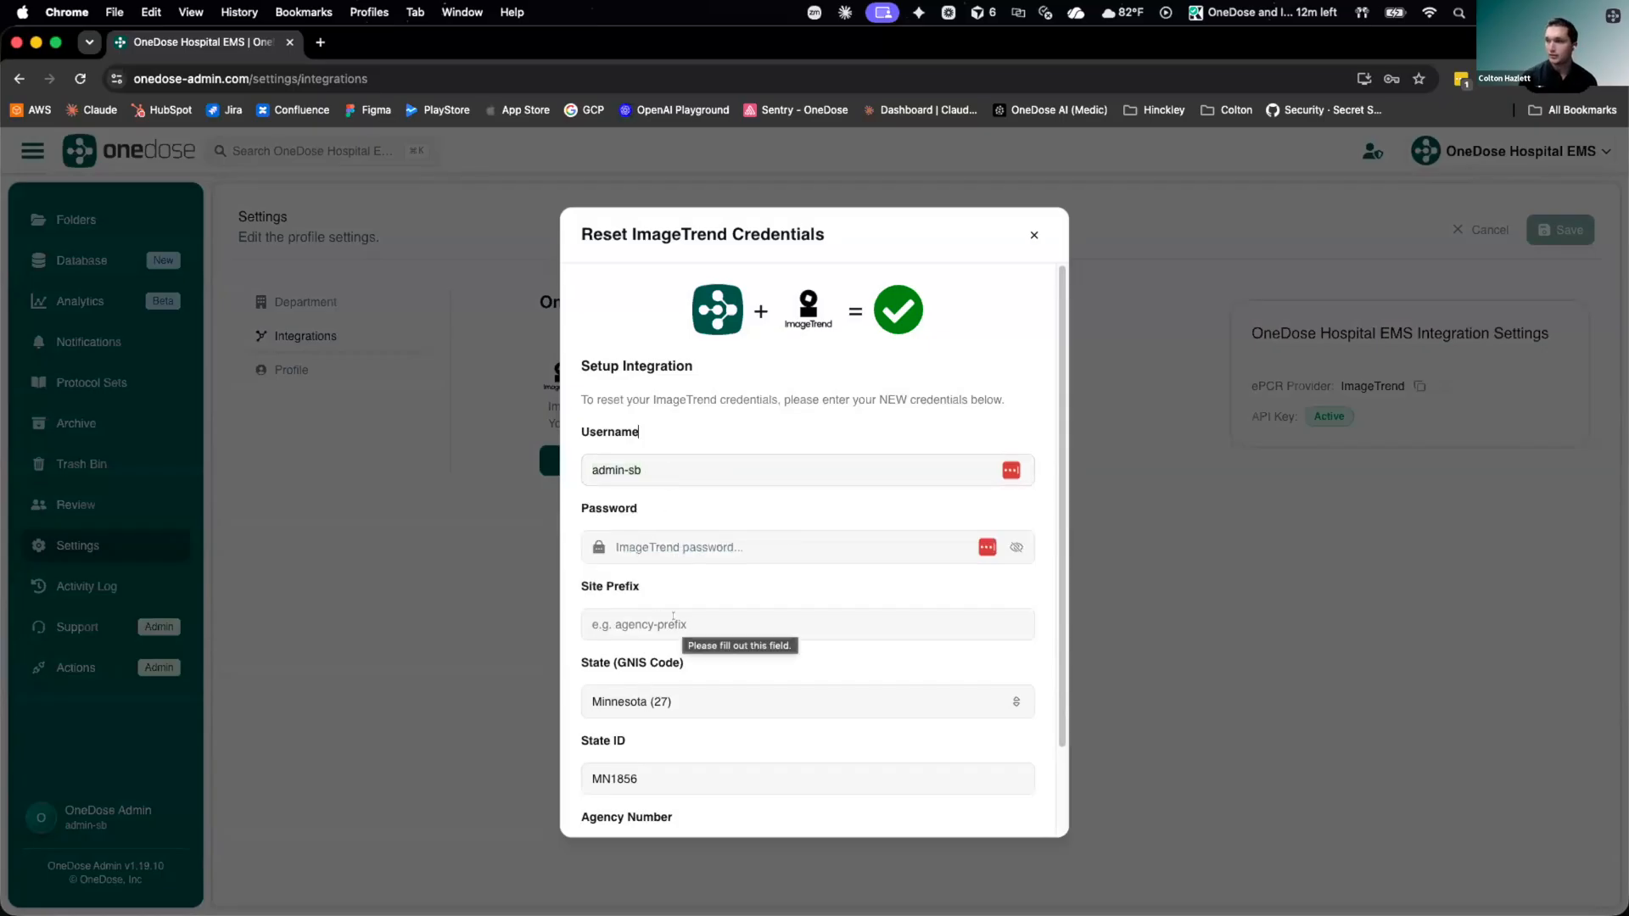
{"action": "scroll", "coordinate": [670, 650], "scroll_direction": "down", "scroll_amount": 3}
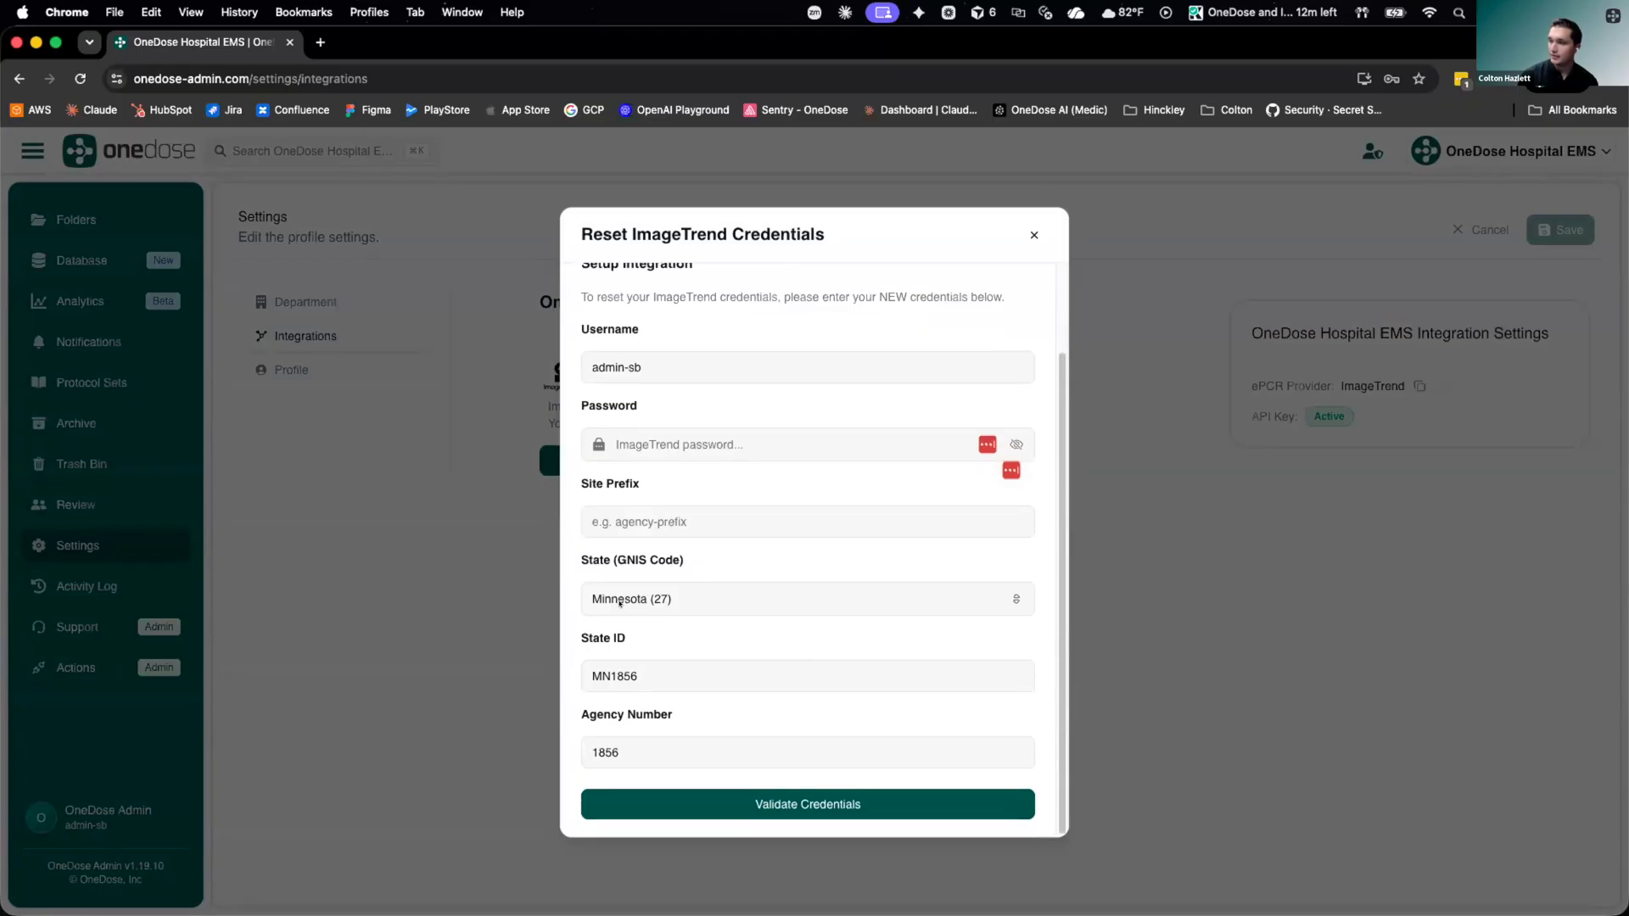